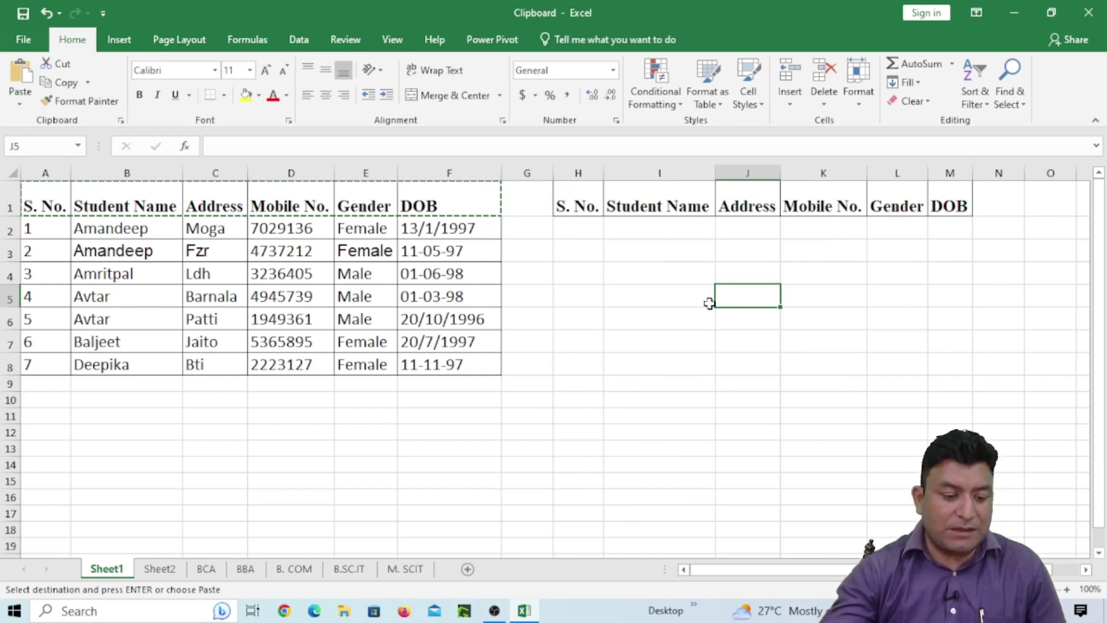
- Paste the first three student rows from A2:F4 into H2:M4
left_click_drag(38, 222, 430, 271)
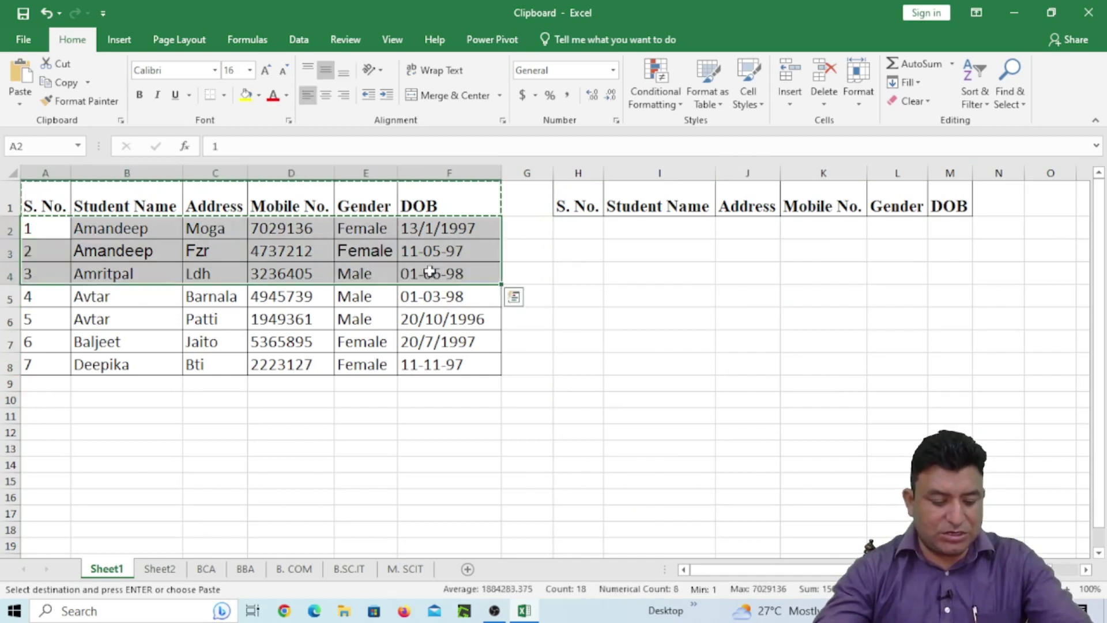
left_click(578, 227)
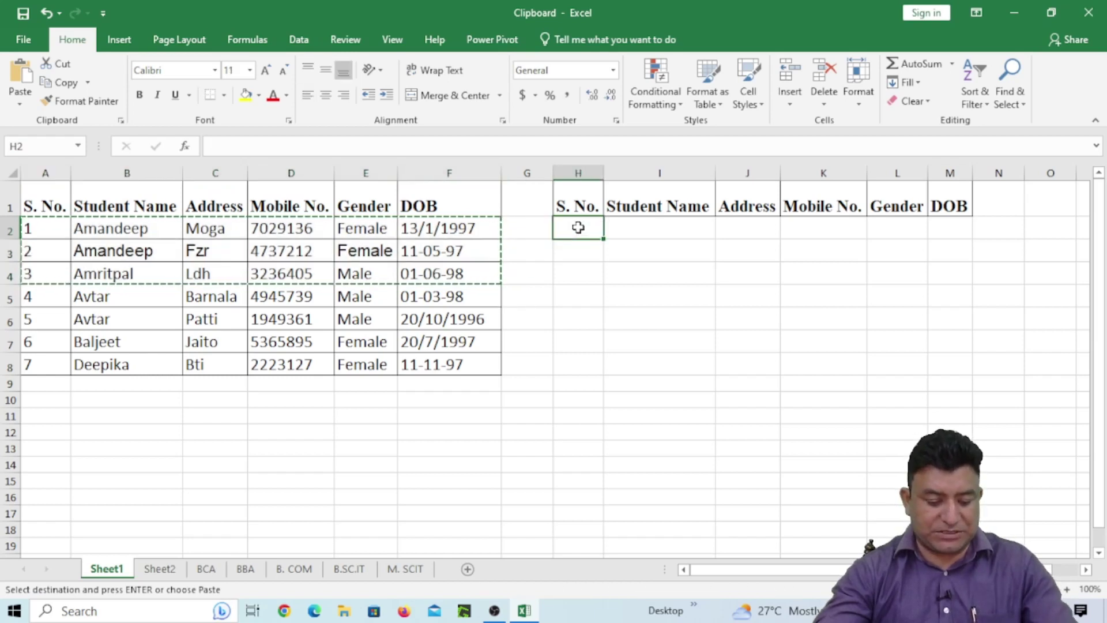
type("1\tAmandeep\tMoga\t7343703\tFemale\t13/1/1997 2\tAmandeep\tFzr\t3366247\tFemale\t#### 3\tAmritpal\tLdh\t8312885\tMale\t####")
- Copy students 4 and 5 from A5:F6 and paste them at H5
left_click(568, 297)
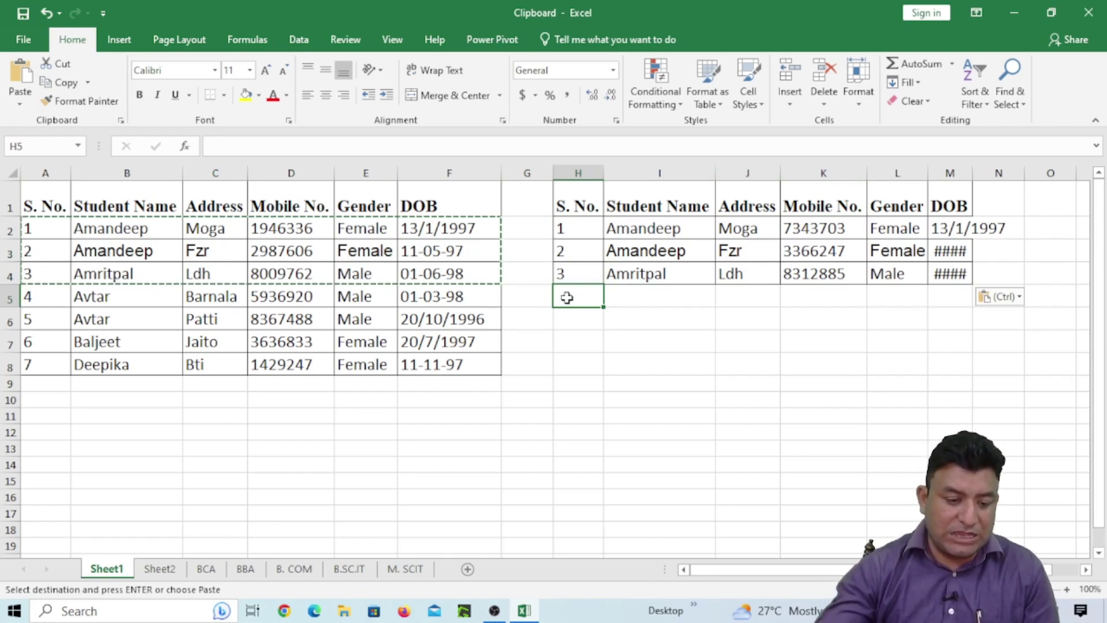
left_click_drag(54, 205, 450, 202)
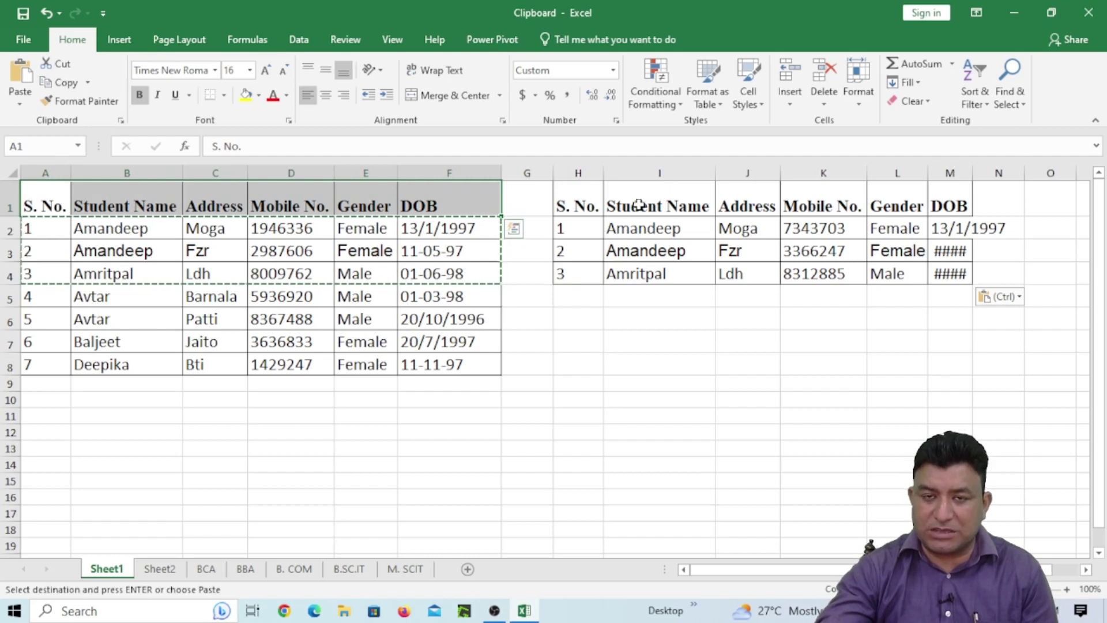
left_click(579, 298)
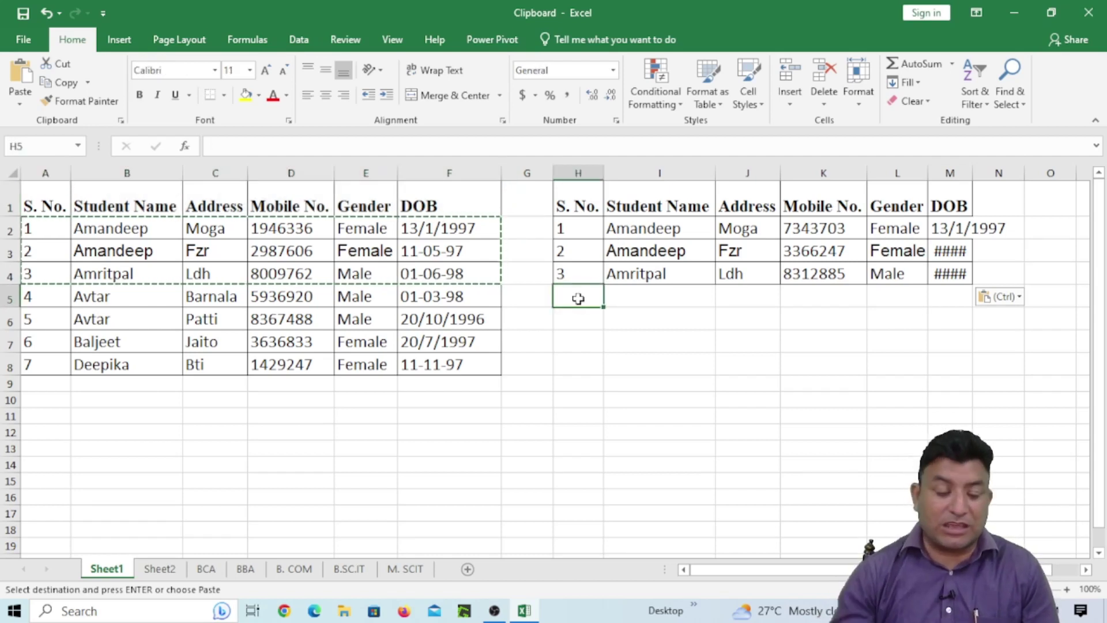
left_click(92, 203)
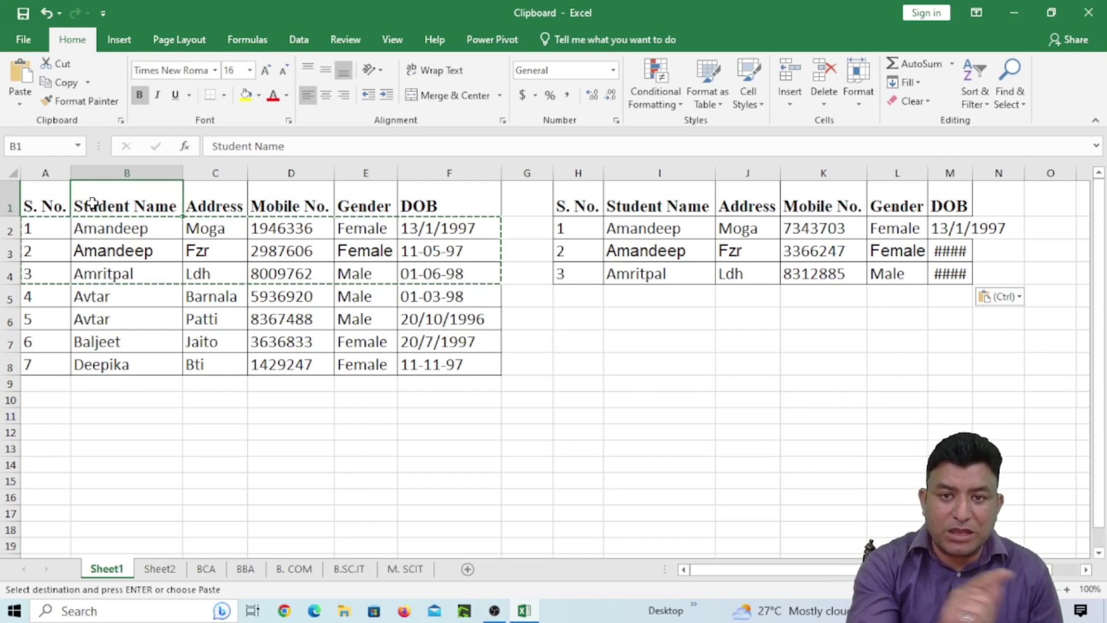
left_click(587, 299)
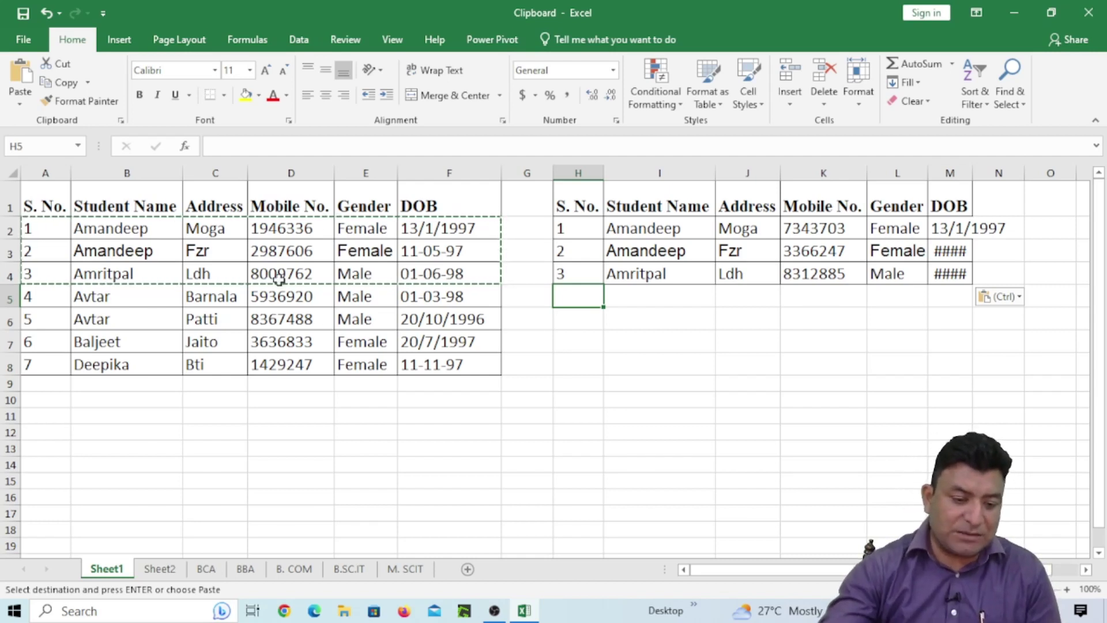
left_click_drag(50, 198, 448, 192)
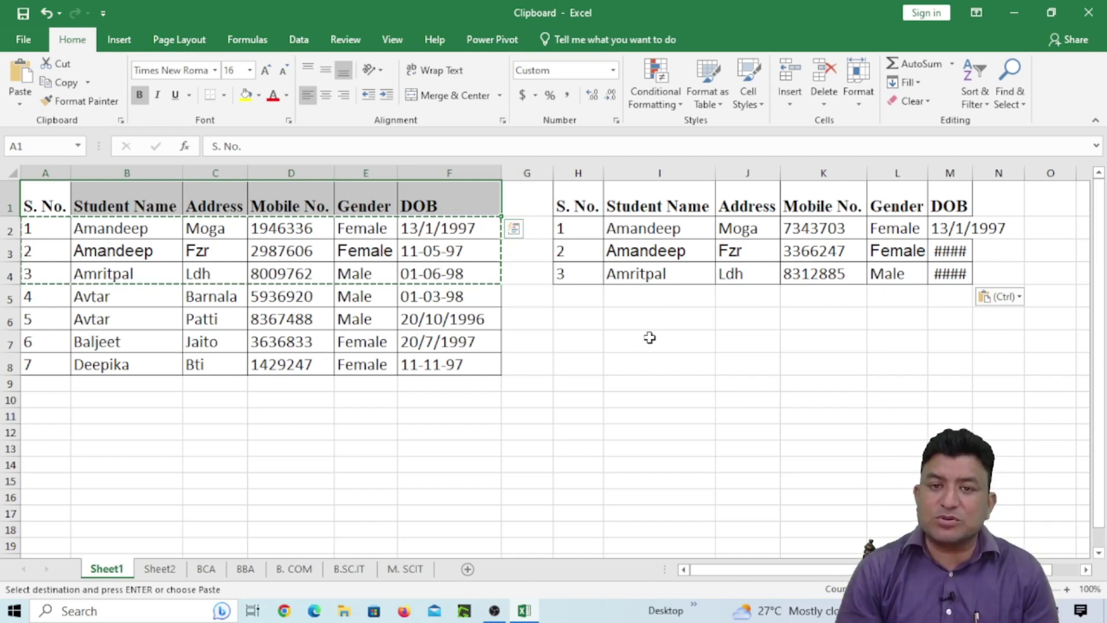
left_click_drag(32, 297, 460, 314)
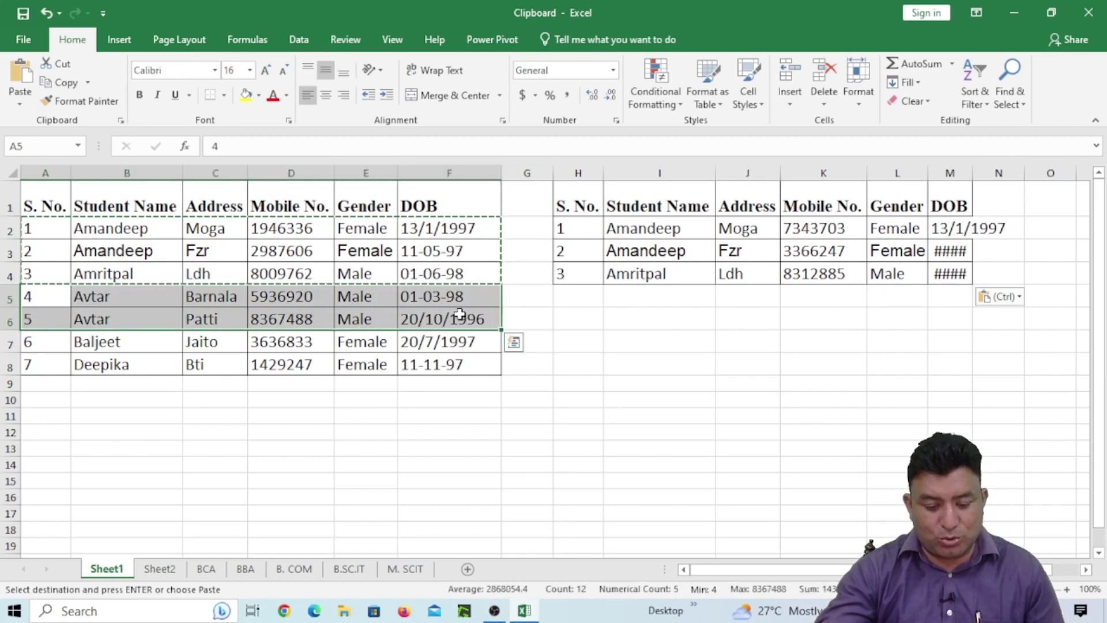
key("ctrl+c")
left_click(570, 299)
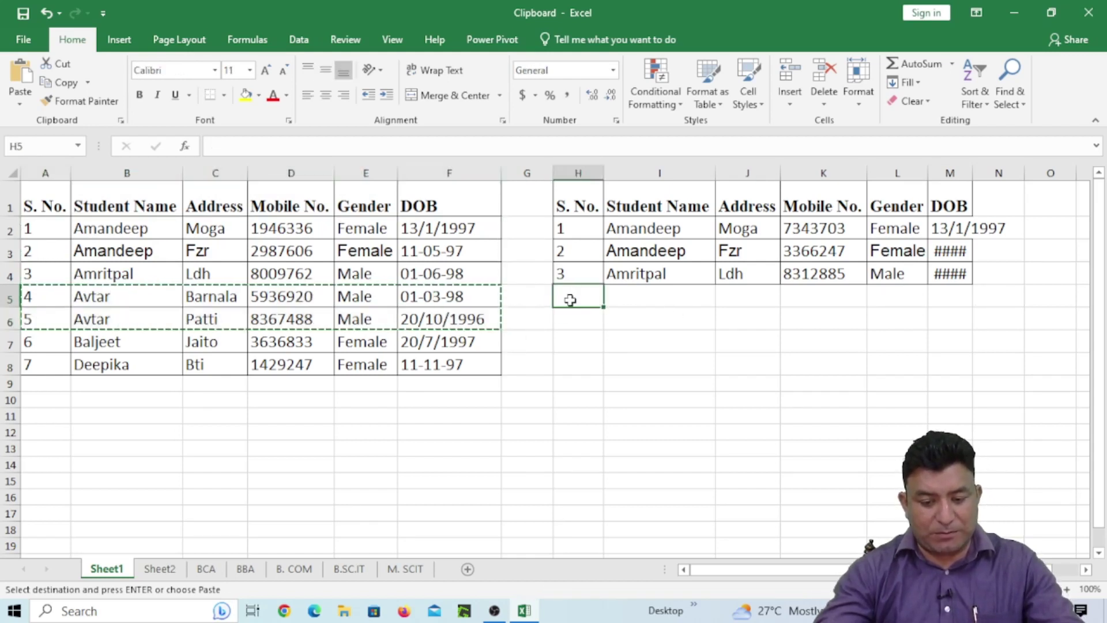
key("ctrl+v")
- Copy students 6 and 7 from A7:F8 to H7 and clear the copy marquee
left_click_drag(30, 341, 460, 368)
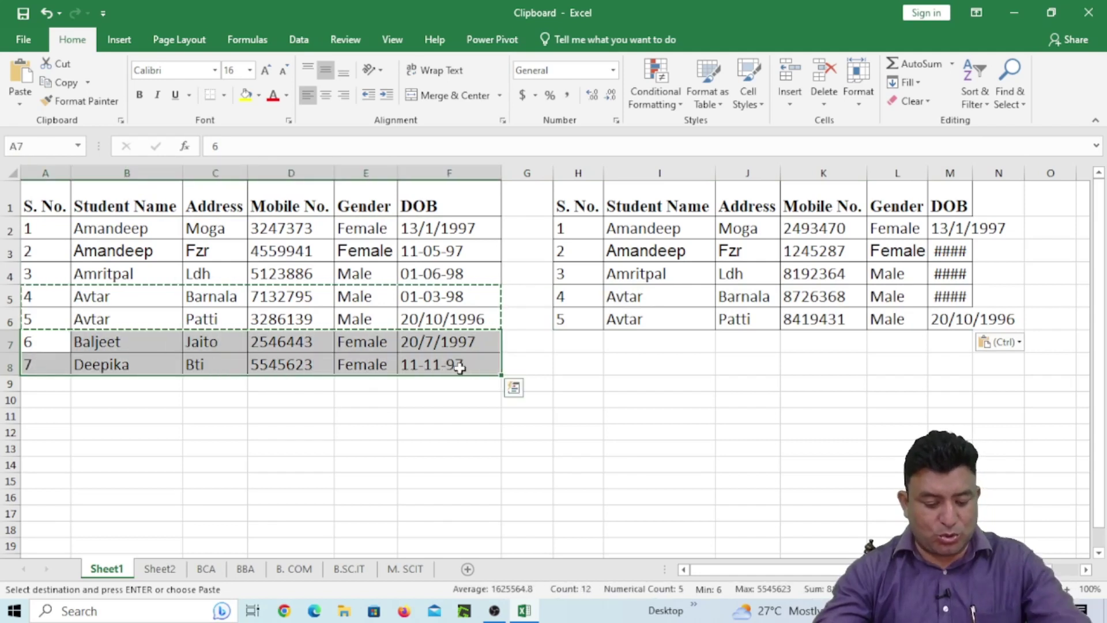
key("ctrl+c")
left_click(575, 340)
key("ctrl+v")
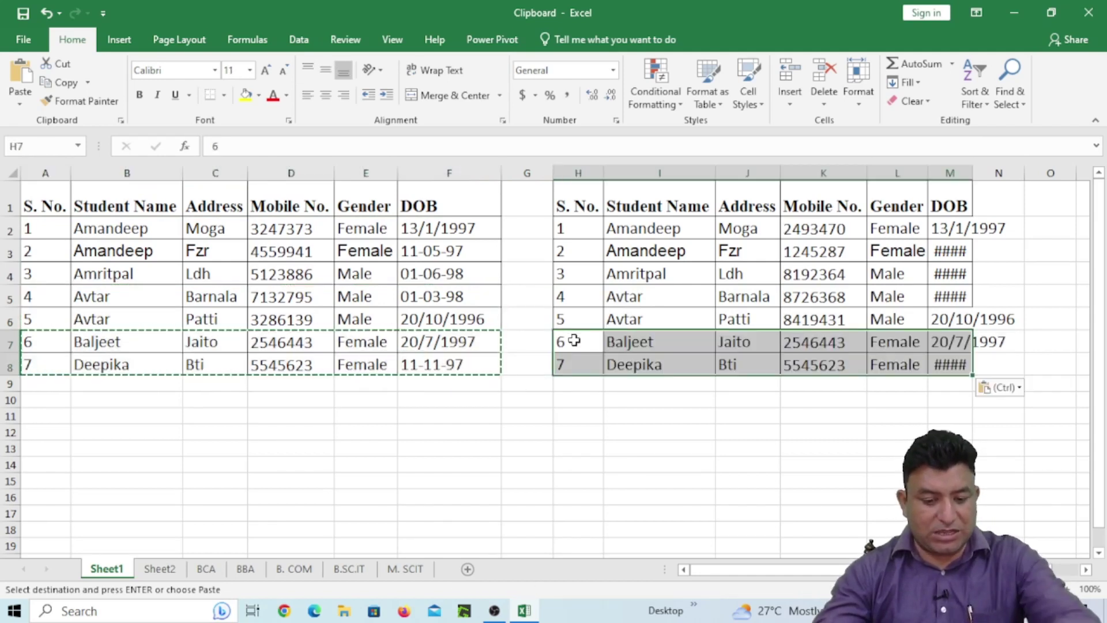
key("Escape")
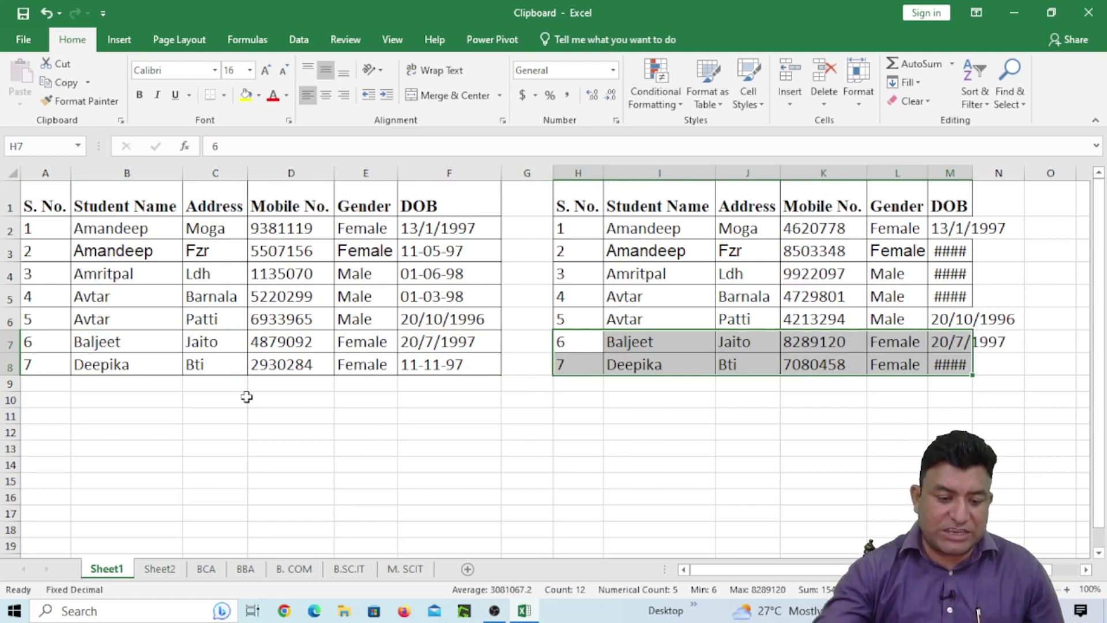
left_click_drag(54, 188, 451, 379)
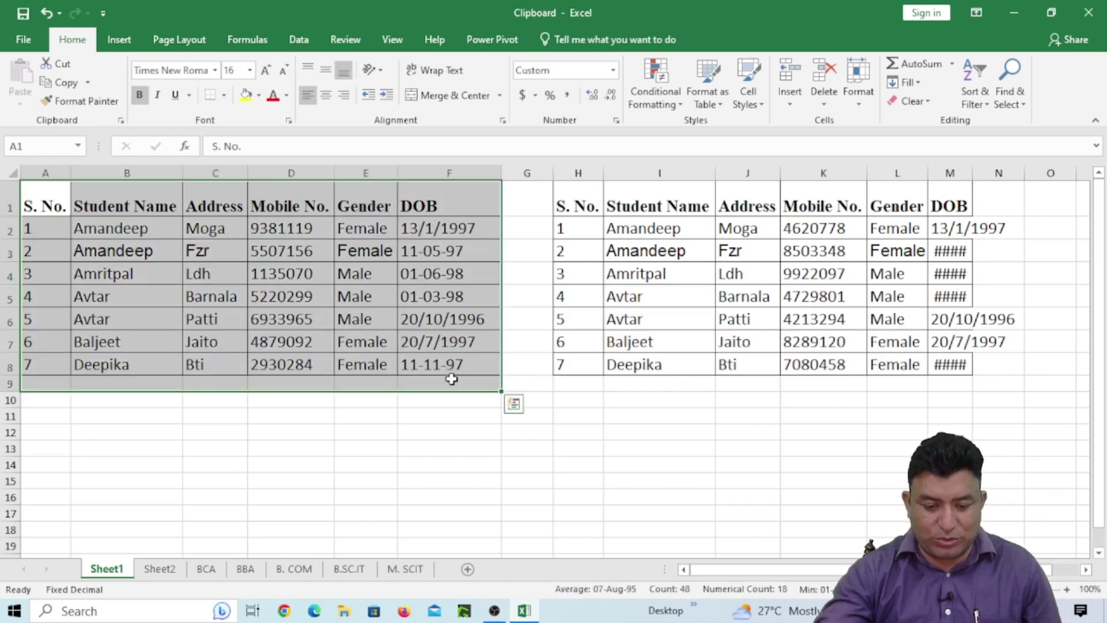
left_click(804, 275)
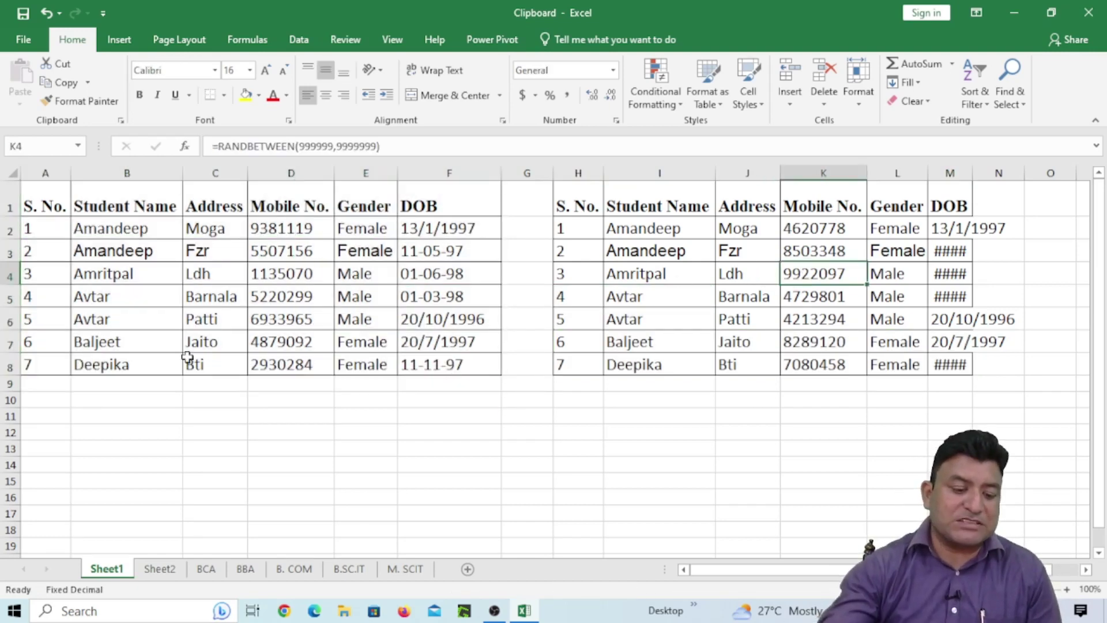
left_click(51, 406)
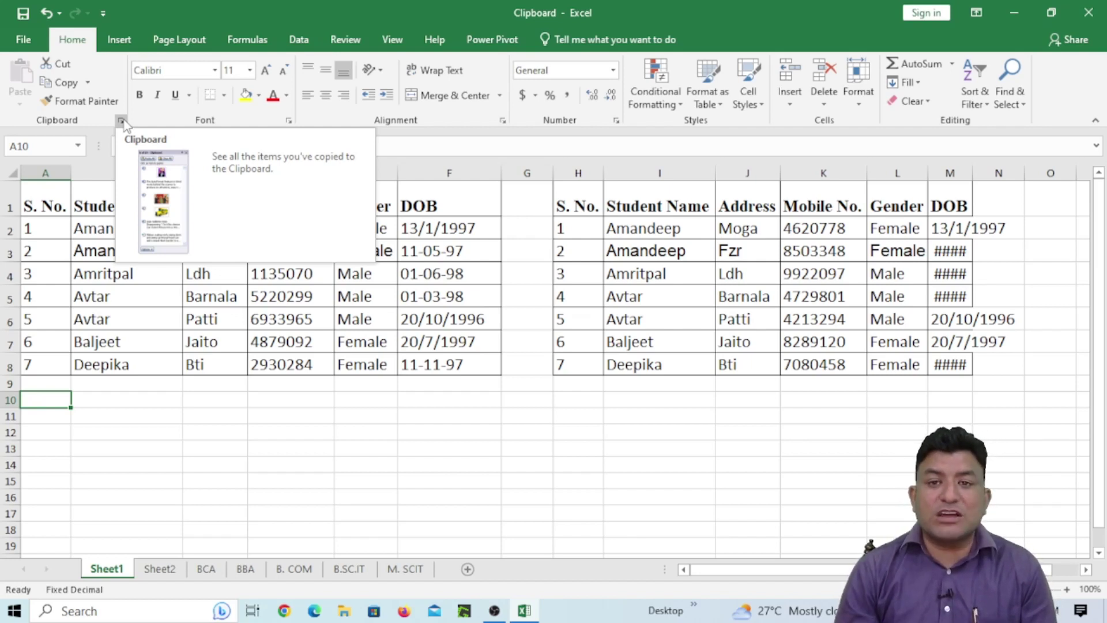
left_click(361, 434)
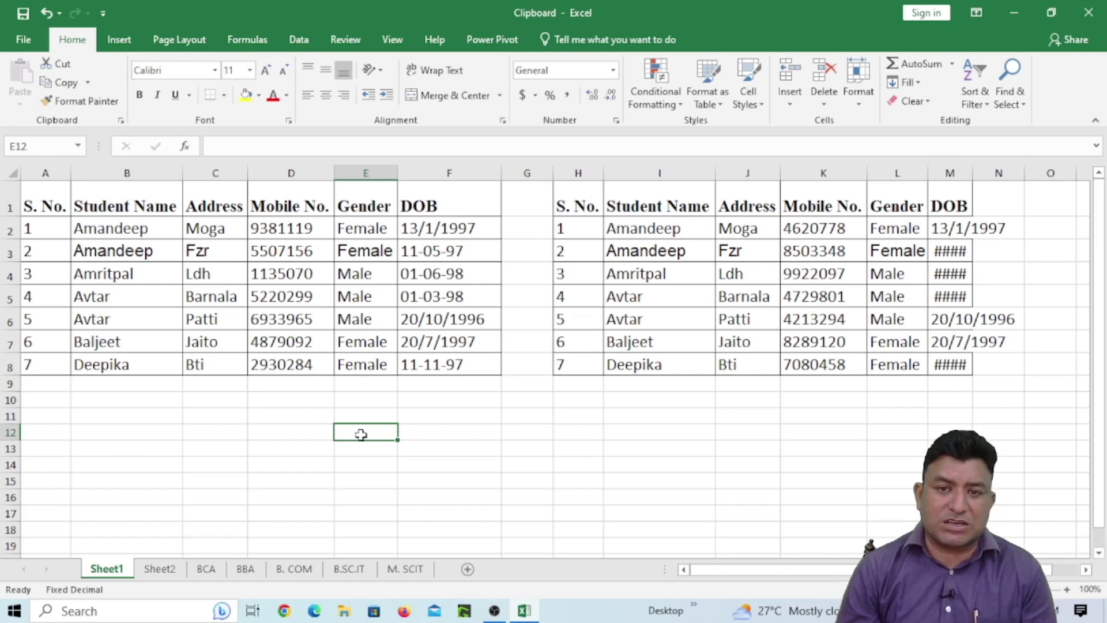
- Show the Office Clipboard pane and pick A11 as the paste destination
left_click(121, 122)
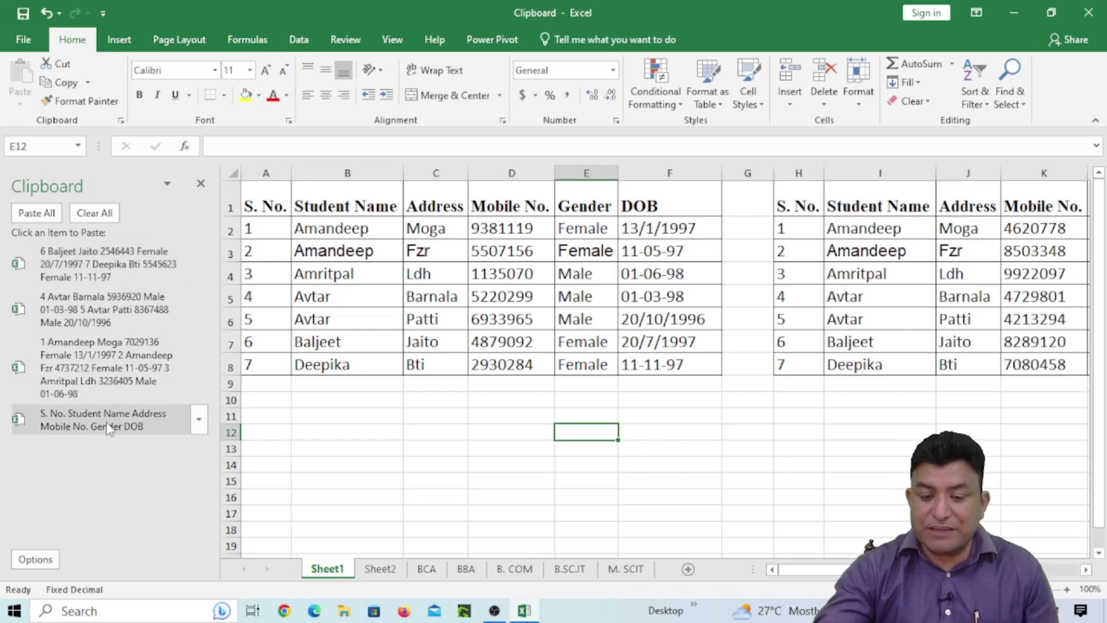
left_click(269, 201)
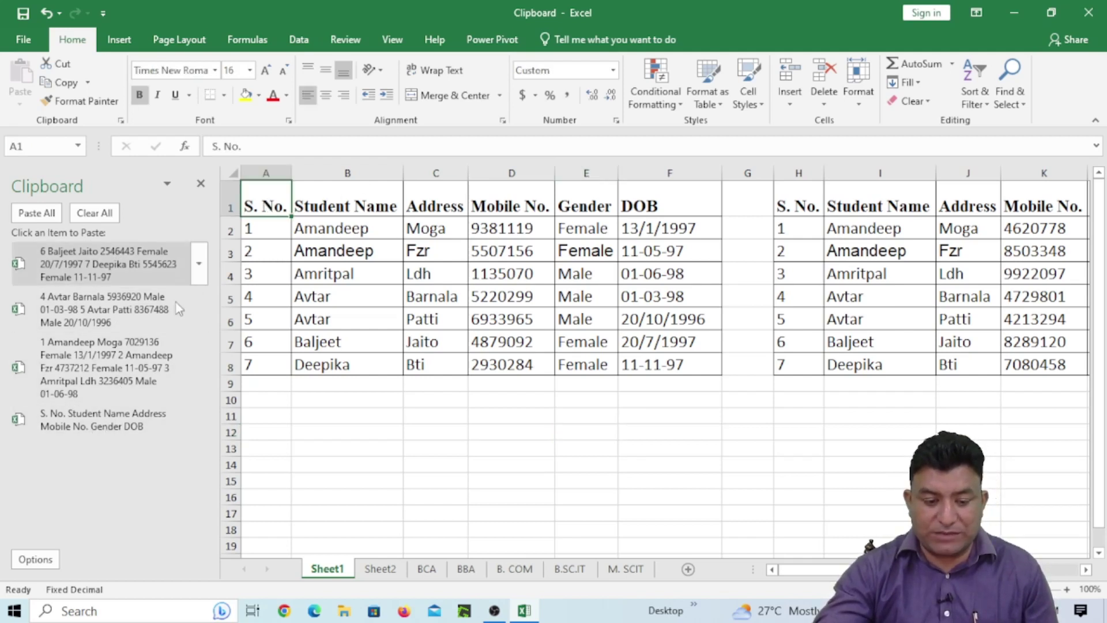
left_click(266, 414)
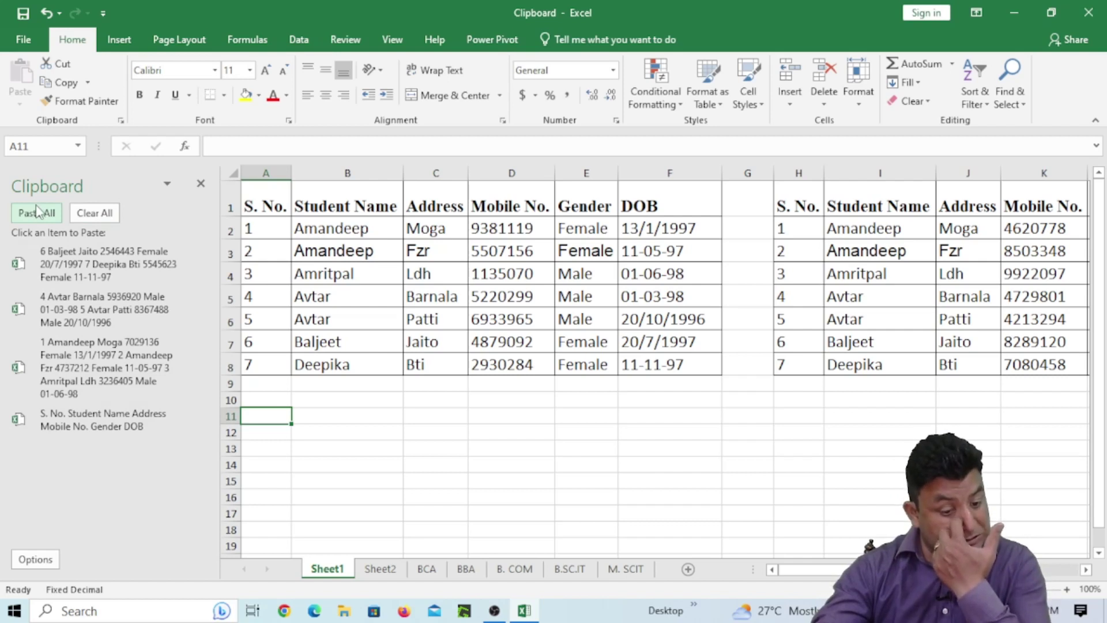
- Paste the stored header row into A11 and students 1–3 into A12:F14
left_click(200, 421)
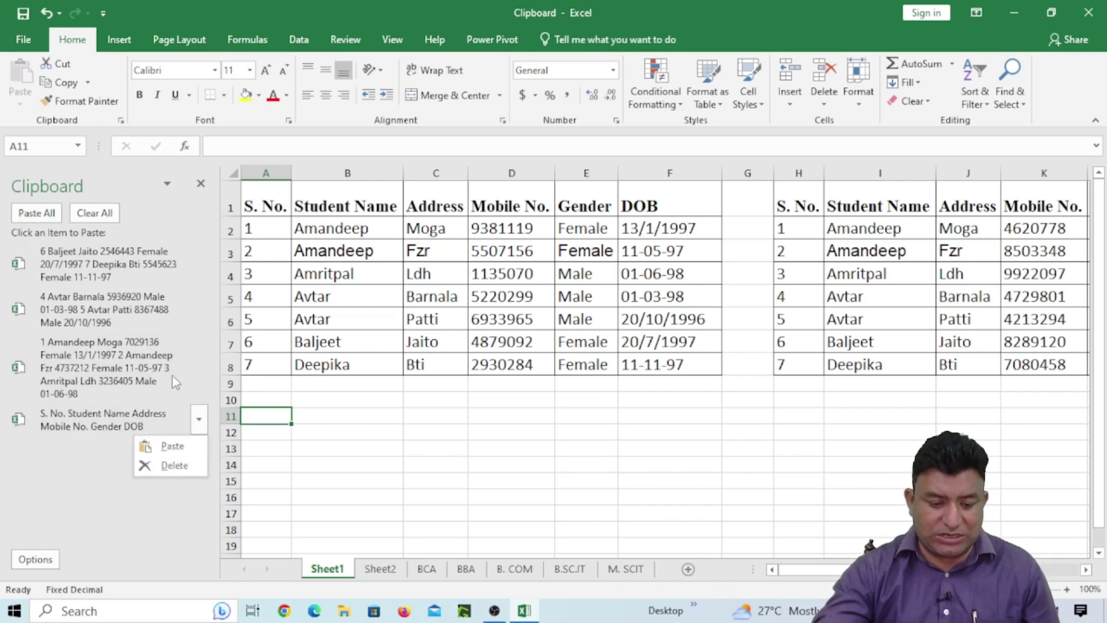
left_click(383, 467)
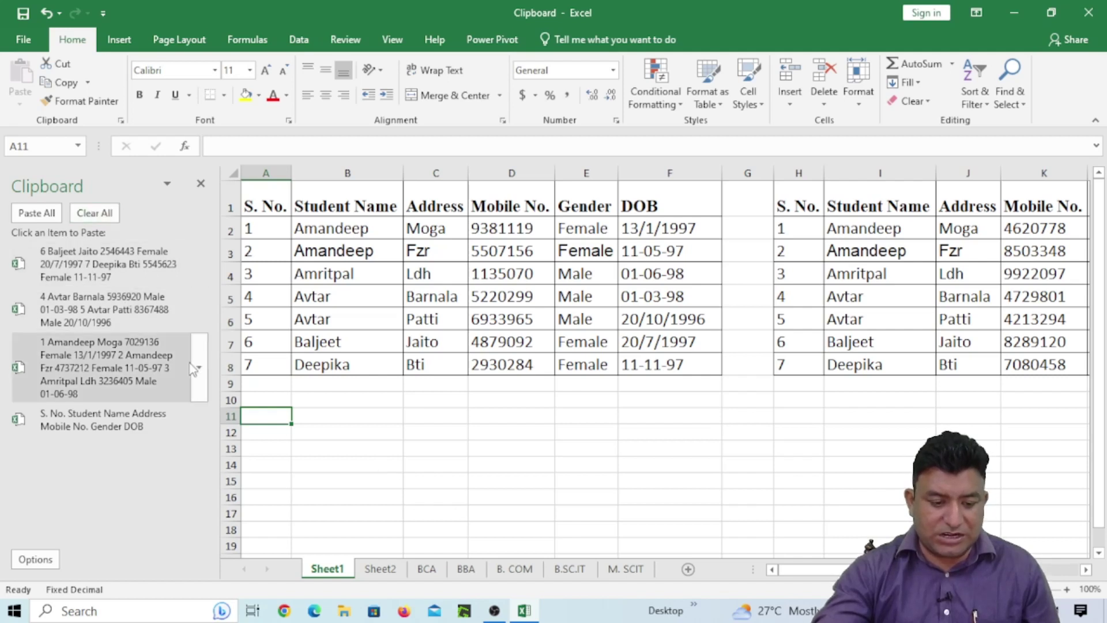
left_click(199, 368)
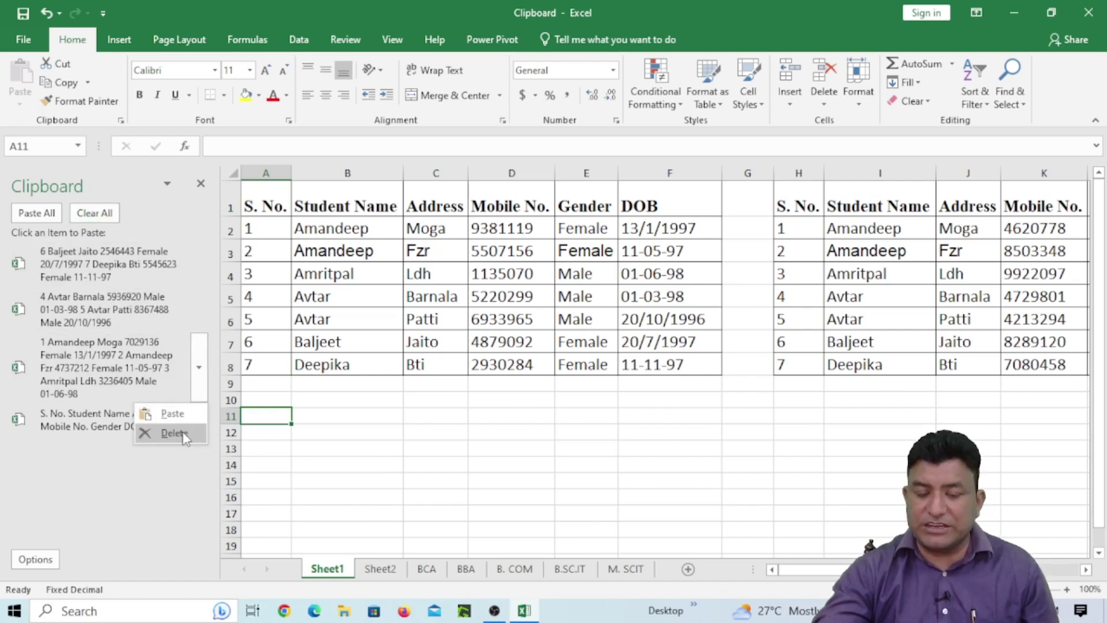
left_click(407, 463)
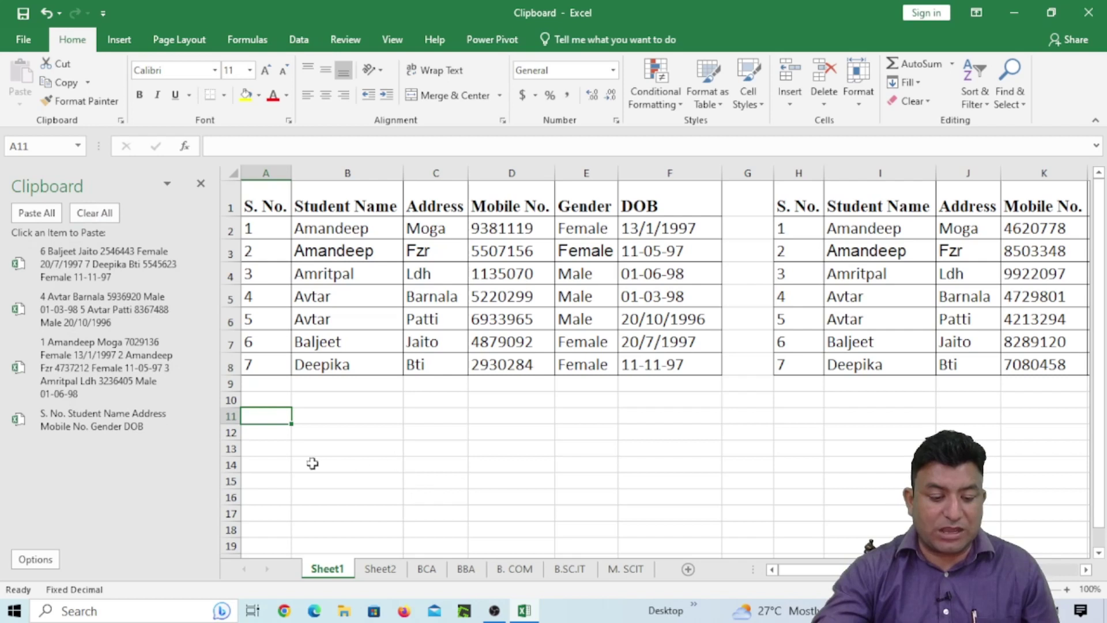
mouse_move(102, 419)
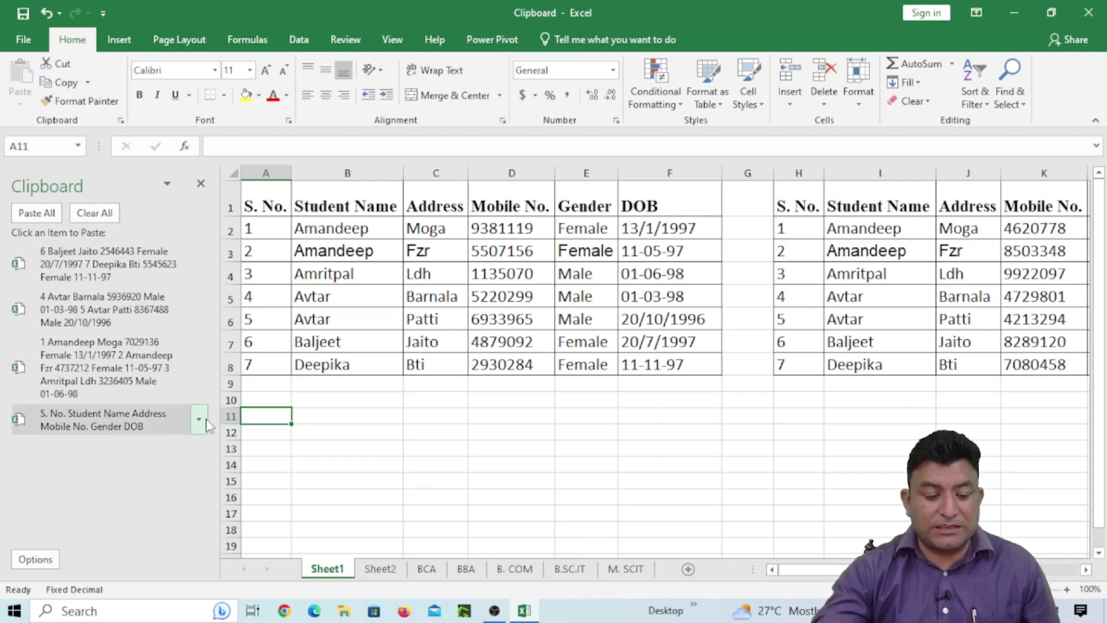
left_click(201, 421)
left_click(354, 448)
left_click(122, 426)
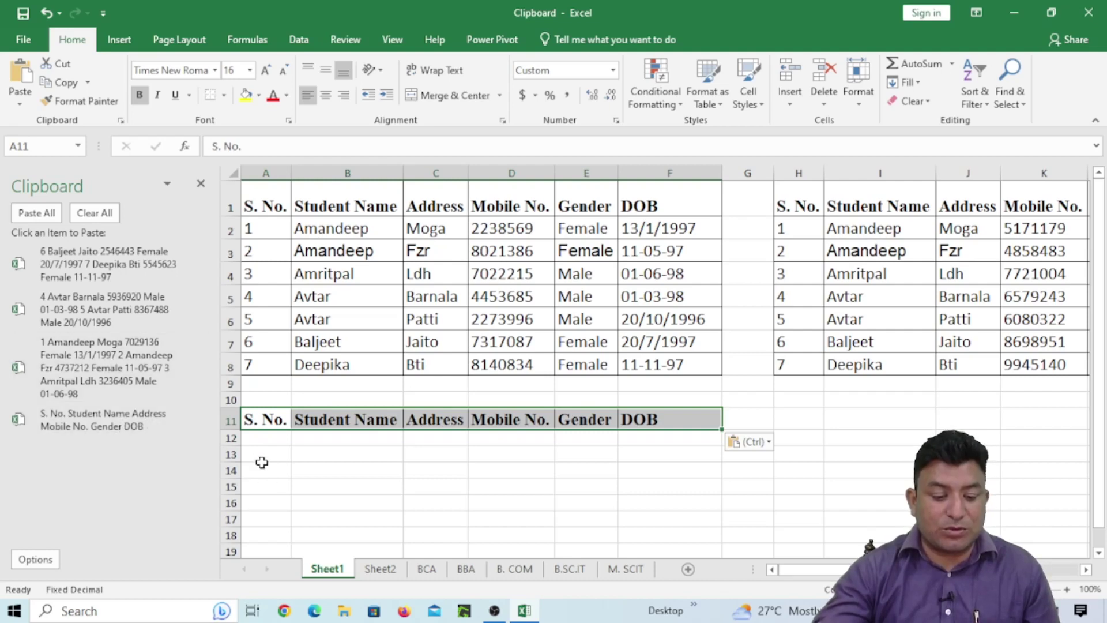
left_click(258, 438)
left_click(119, 362)
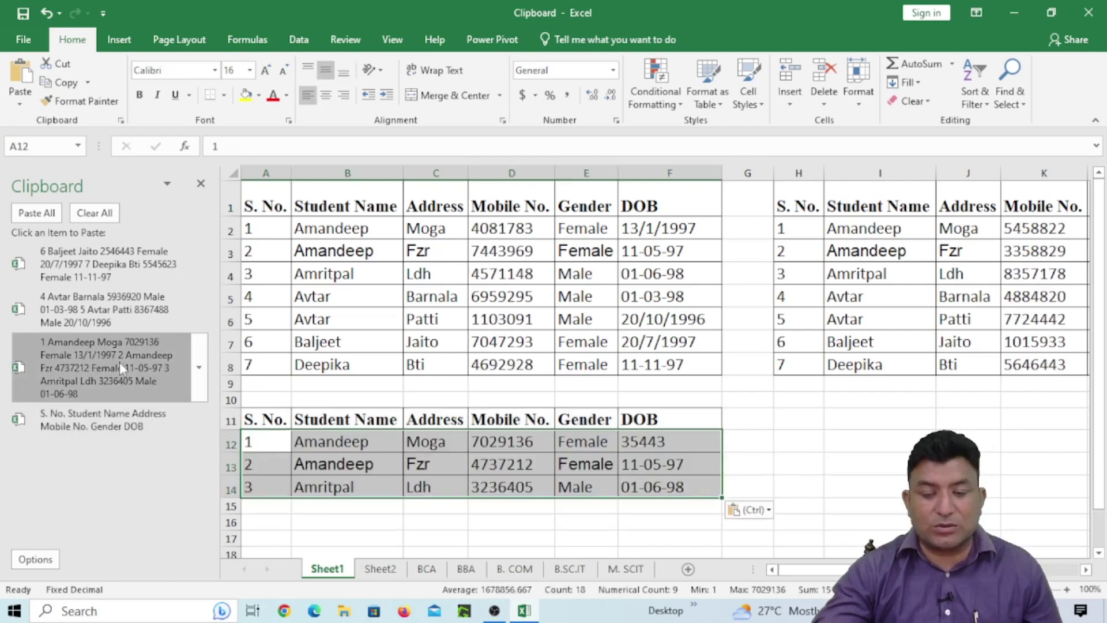
scroll(224, 362, "down", 5)
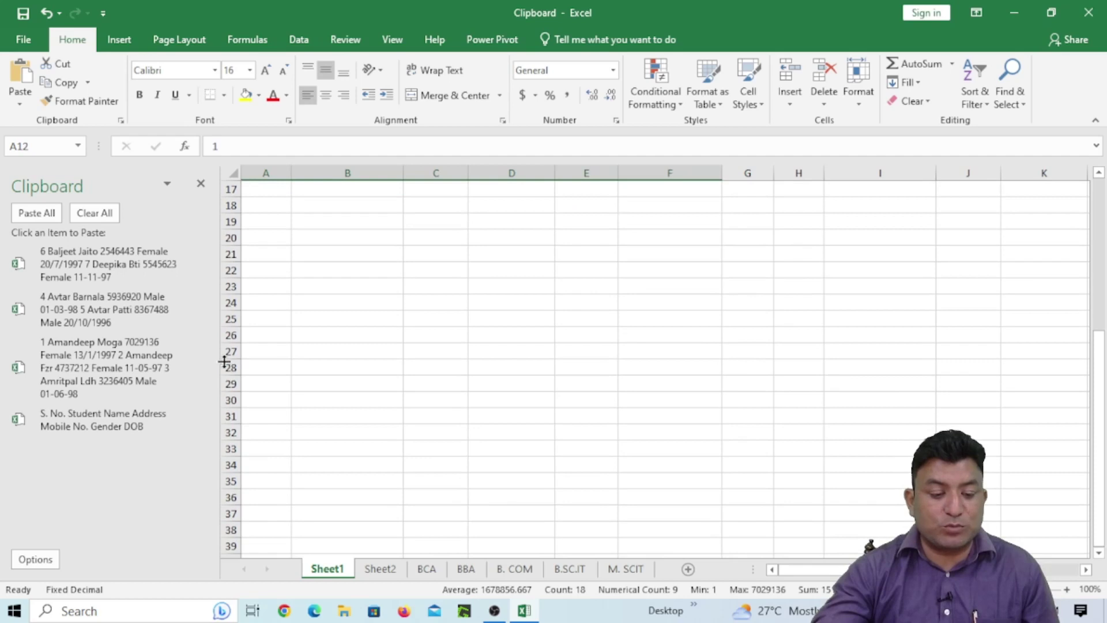
left_click(265, 224)
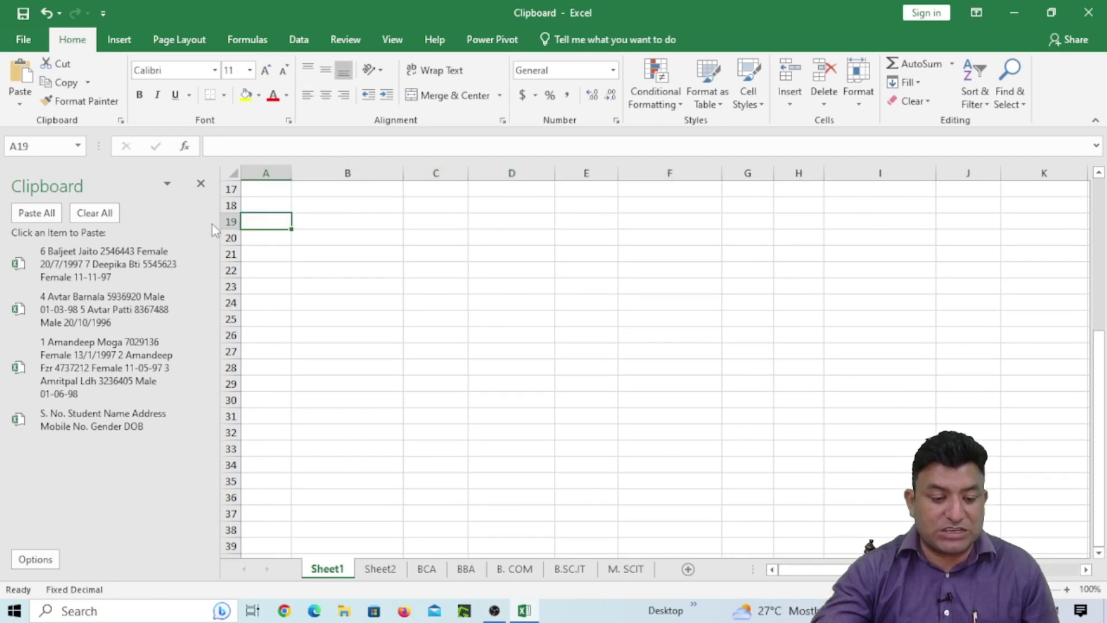
- Use Paste All to drop all four clipboard items into A19:F26
left_click(36, 213)
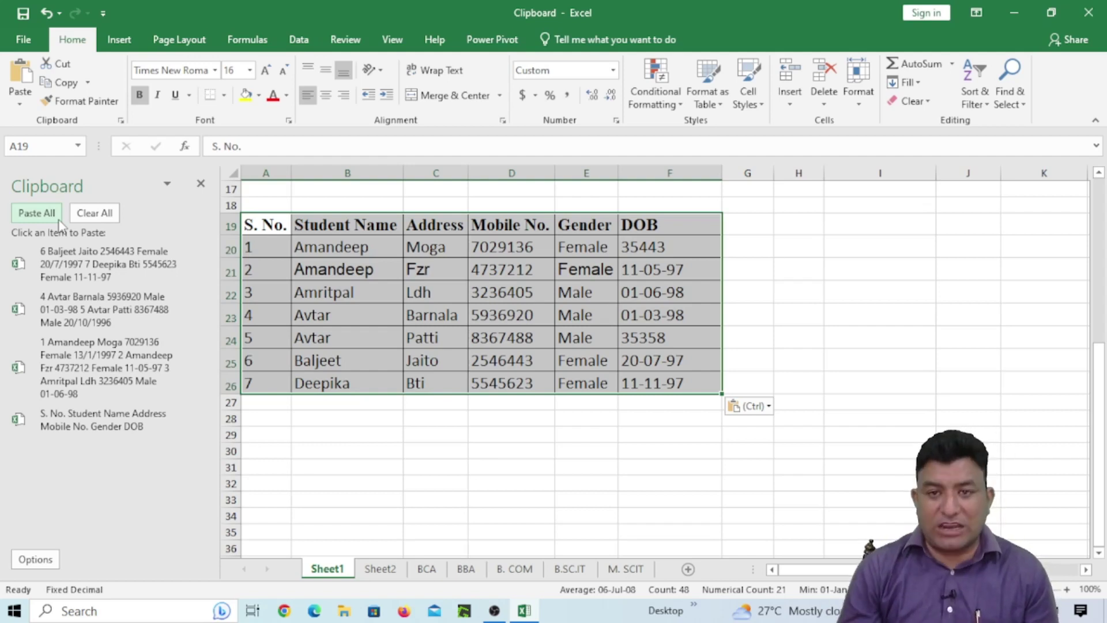
left_click(396, 440)
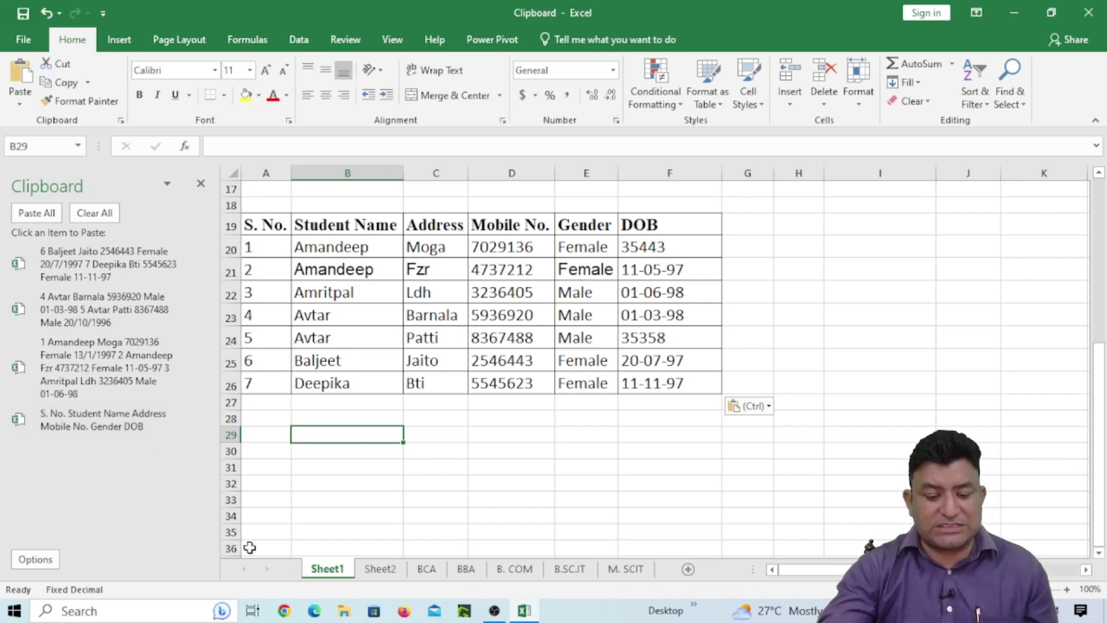
- Browse the BCA, BBA, B. COM, B.SC.IT and M. SCIT course sheets and Sheet2
left_click(428, 569)
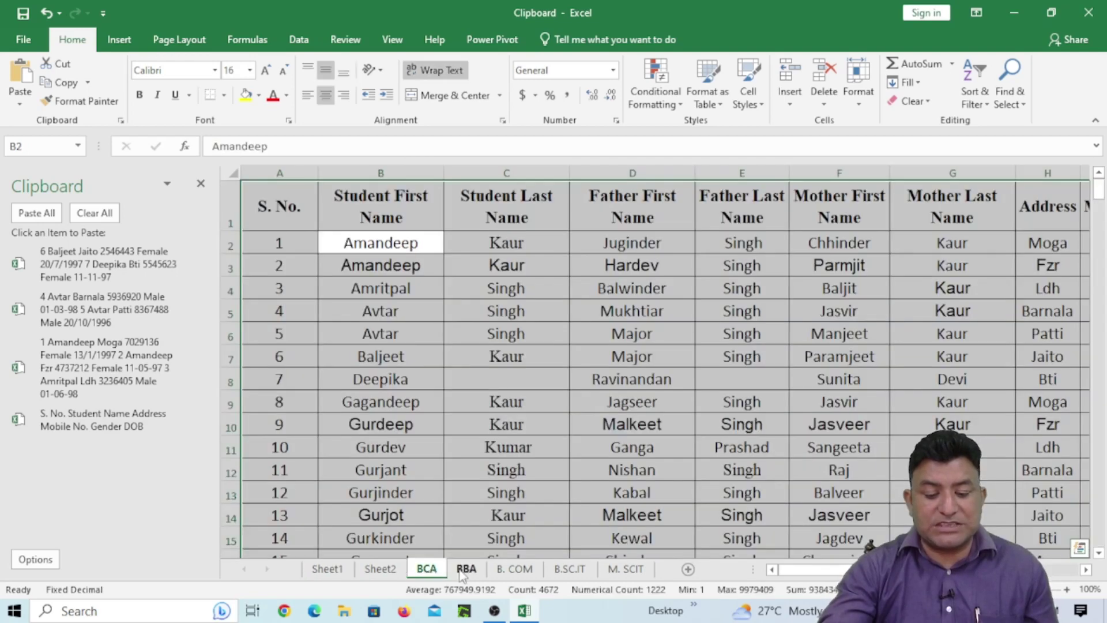
left_click(466, 568)
left_click(514, 569)
left_click(574, 569)
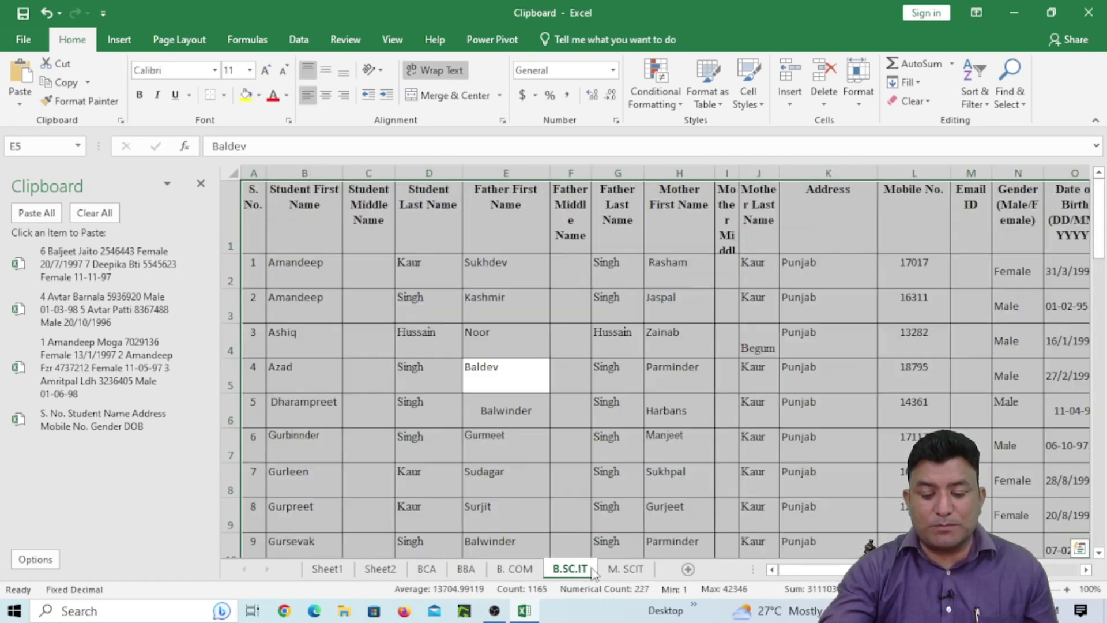
left_click(626, 569)
left_click(428, 570)
left_click(380, 570)
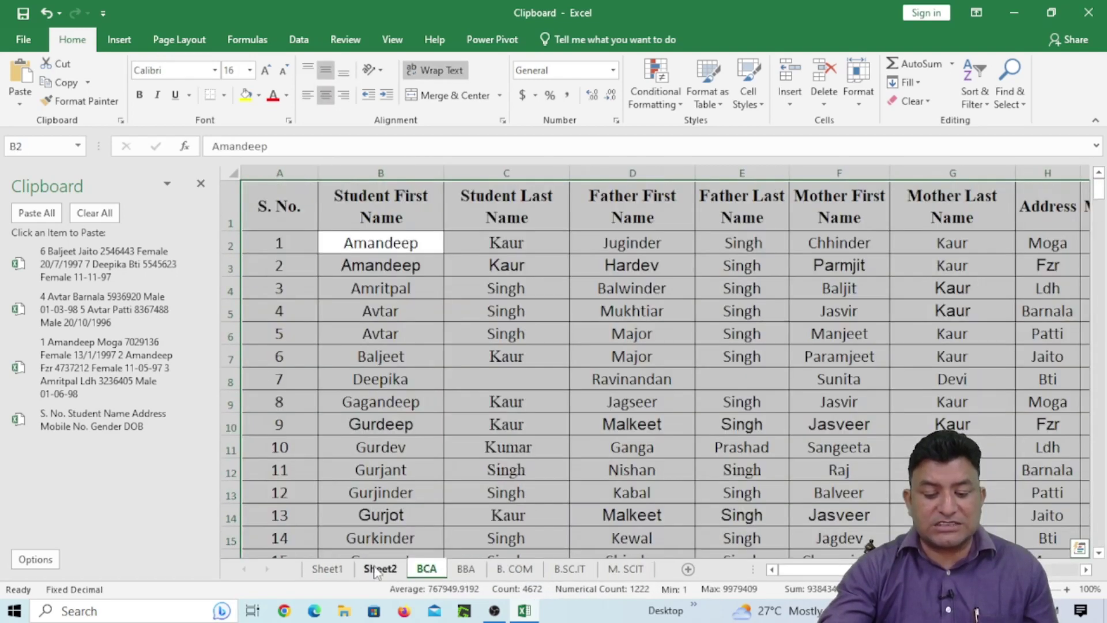
left_click(424, 570)
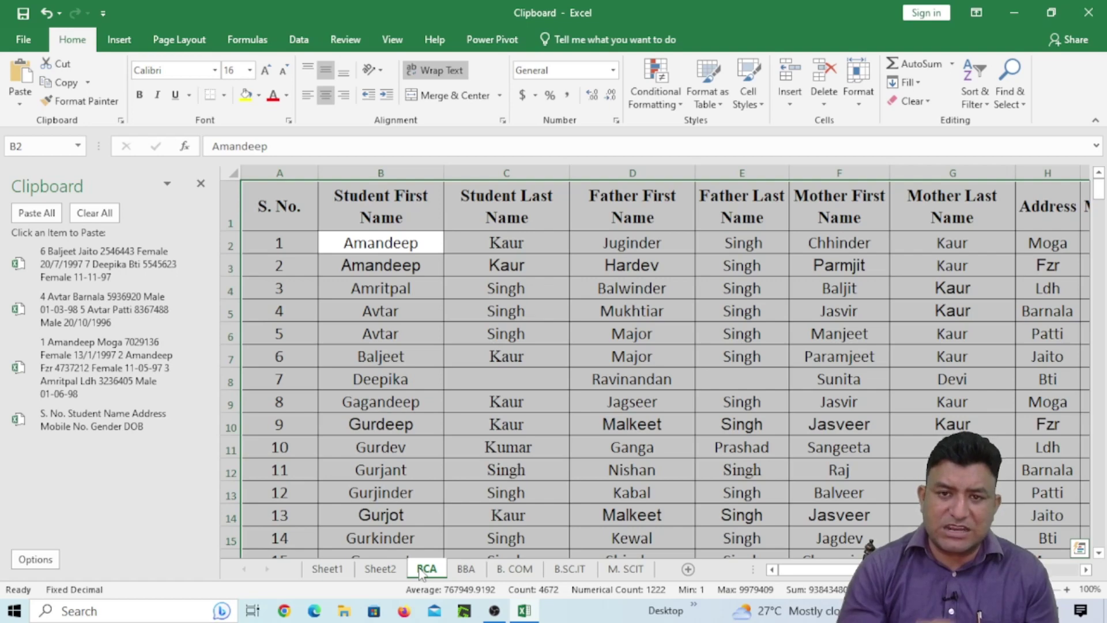
left_click(381, 570)
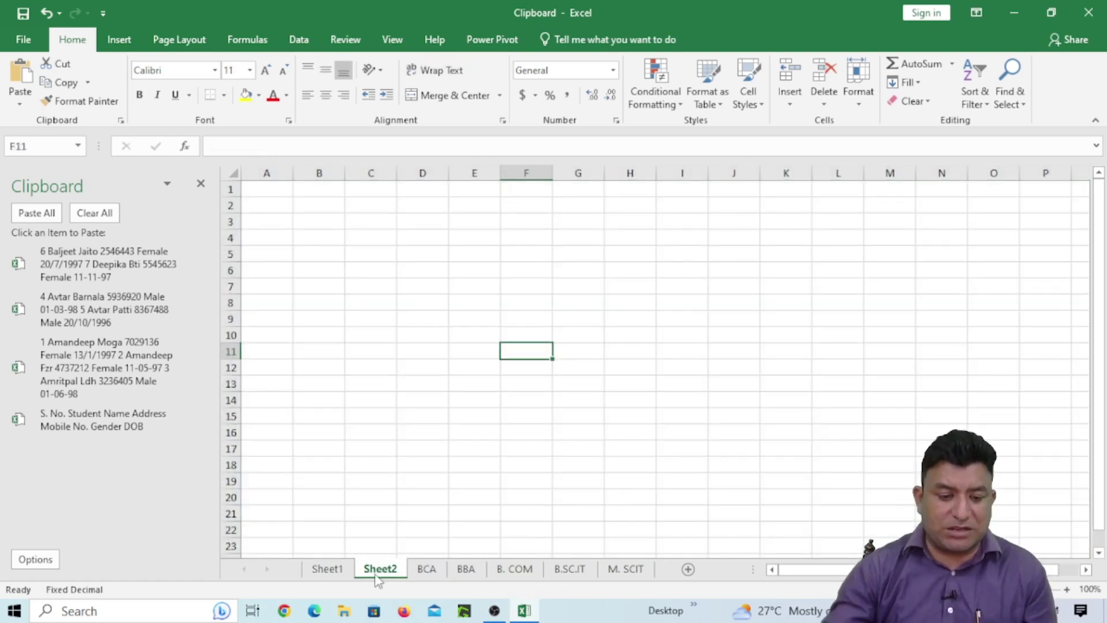
- Close the Clipboard pane and copy the entire BCA student table with Ctrl+A, Ctrl+C
left_click(202, 186)
left_click(41, 188)
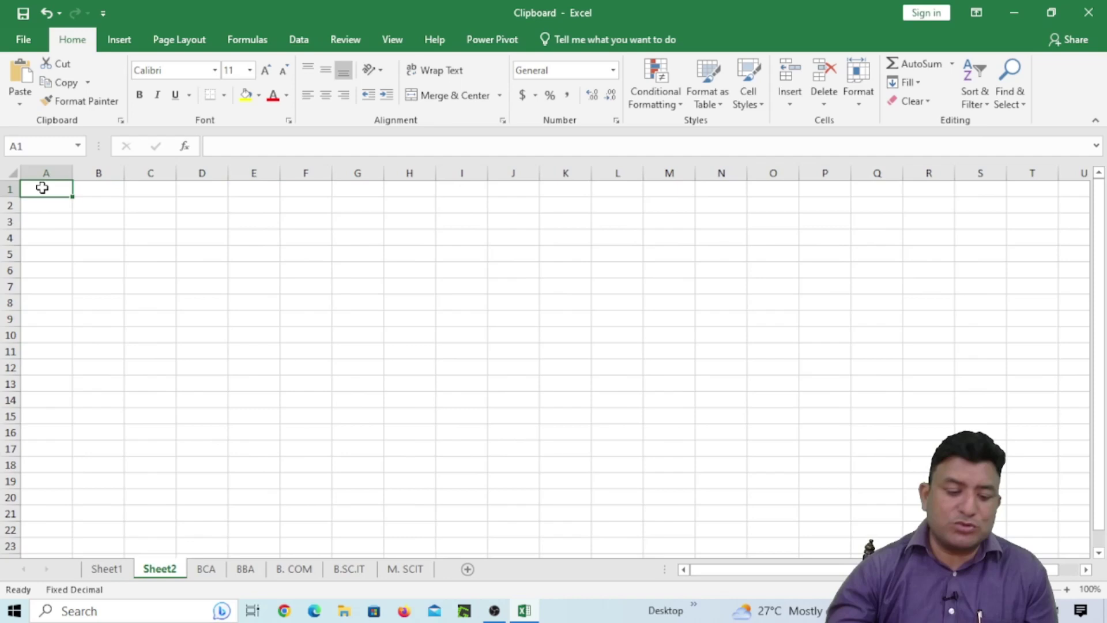
left_click(208, 569)
left_click(256, 372)
key("ctrl+a")
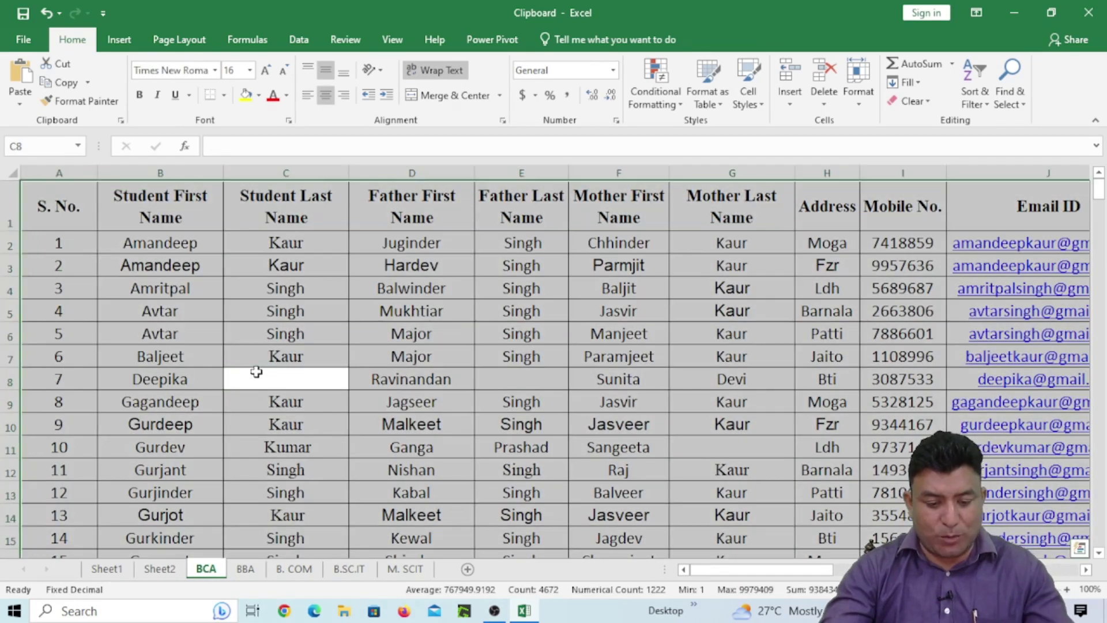
key("ctrl+c")
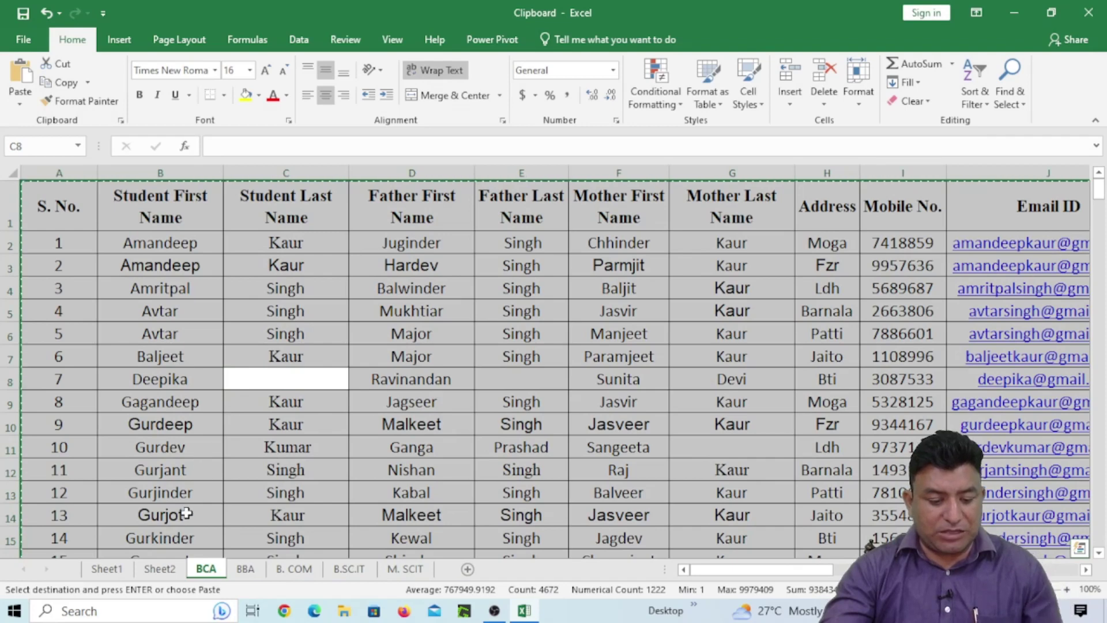
- Visit the BBA, B. COM, B.SC.IT and M. SCIT sheets, ending on empty Sheet2
left_click(160, 569)
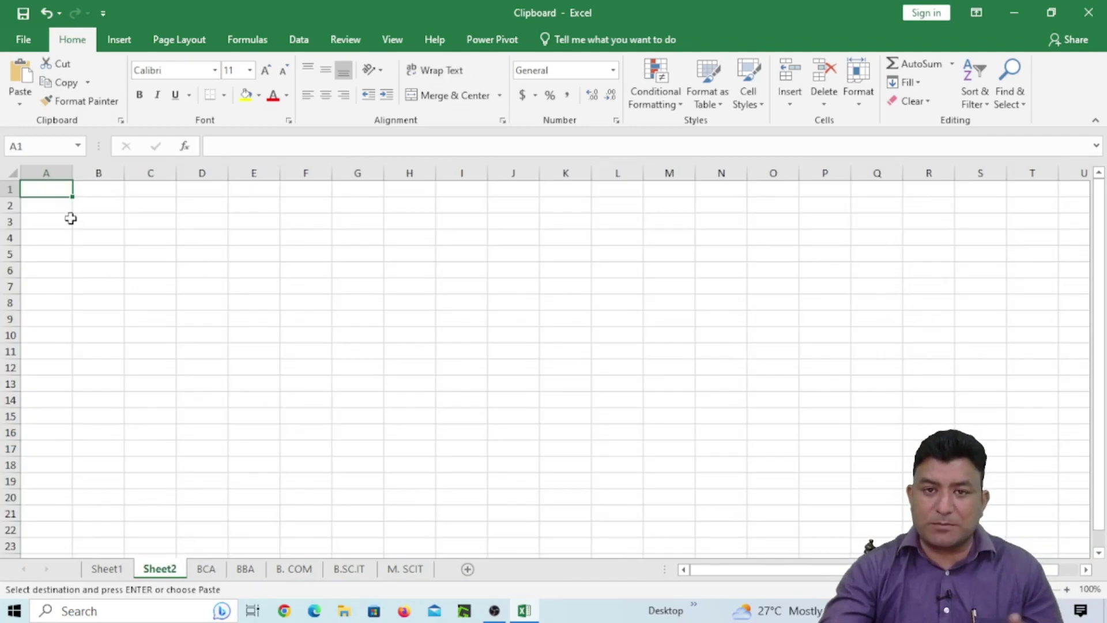
left_click(206, 569)
left_click(246, 569)
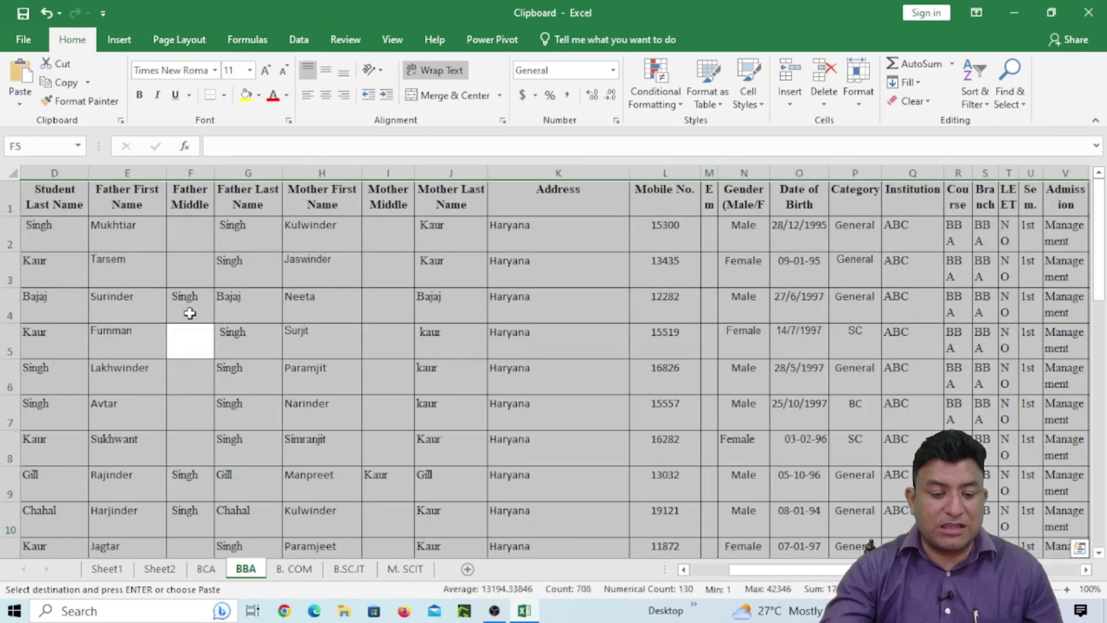
left_click(157, 569)
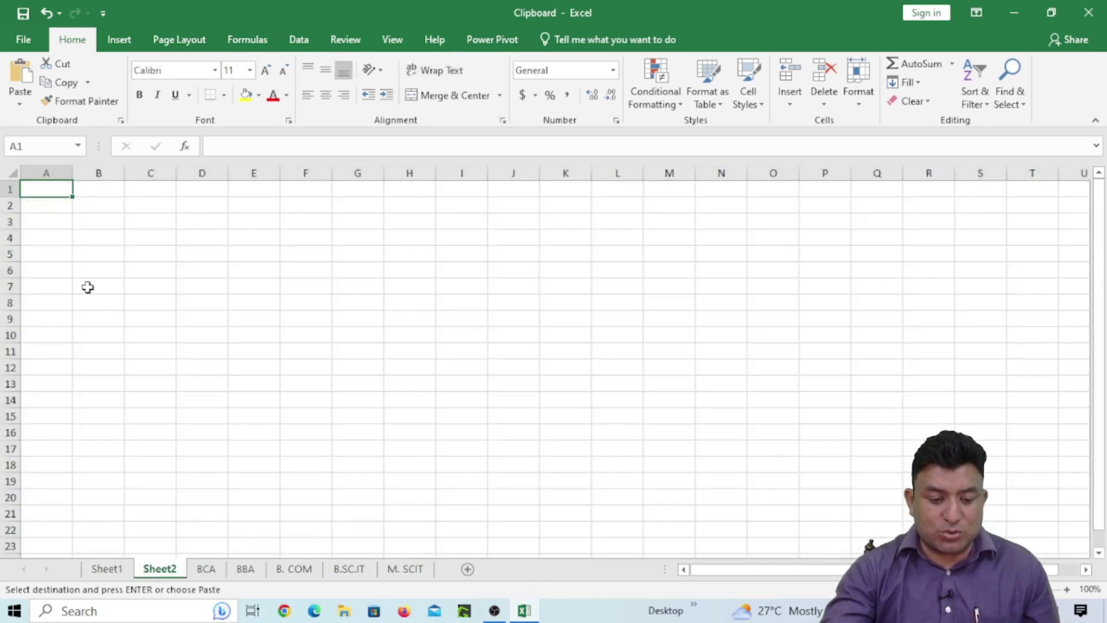
left_click(282, 572)
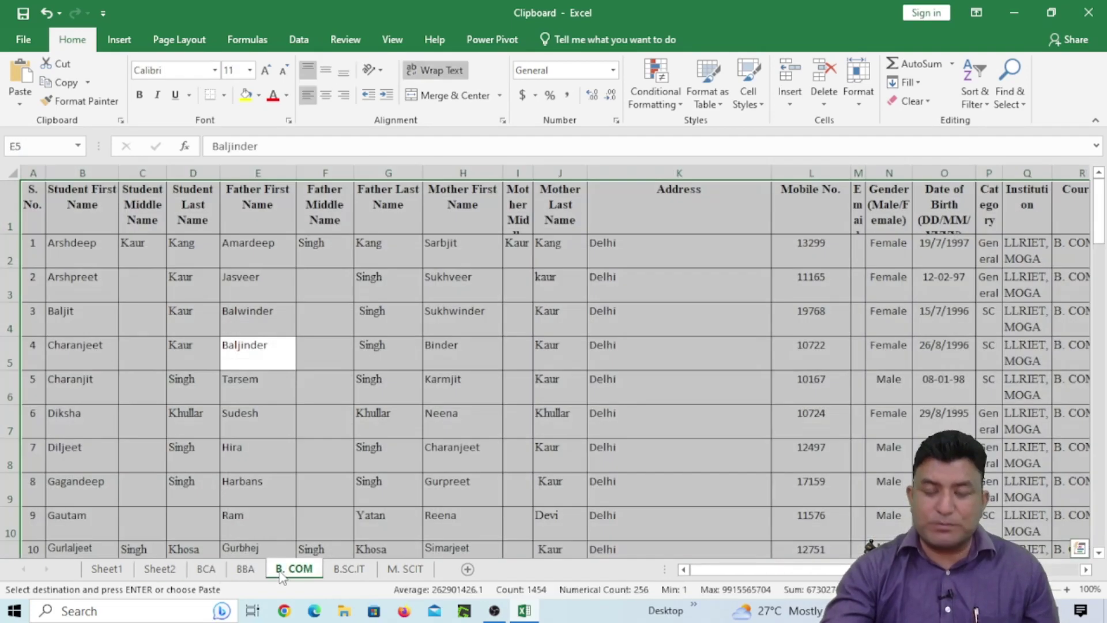
left_click(160, 569)
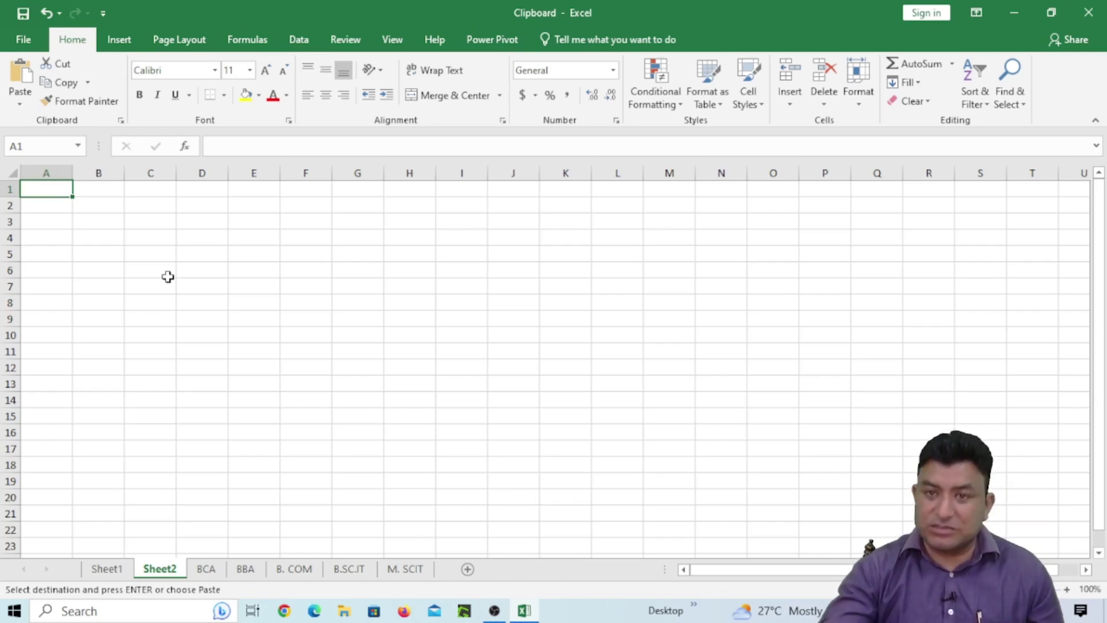
left_click(209, 569)
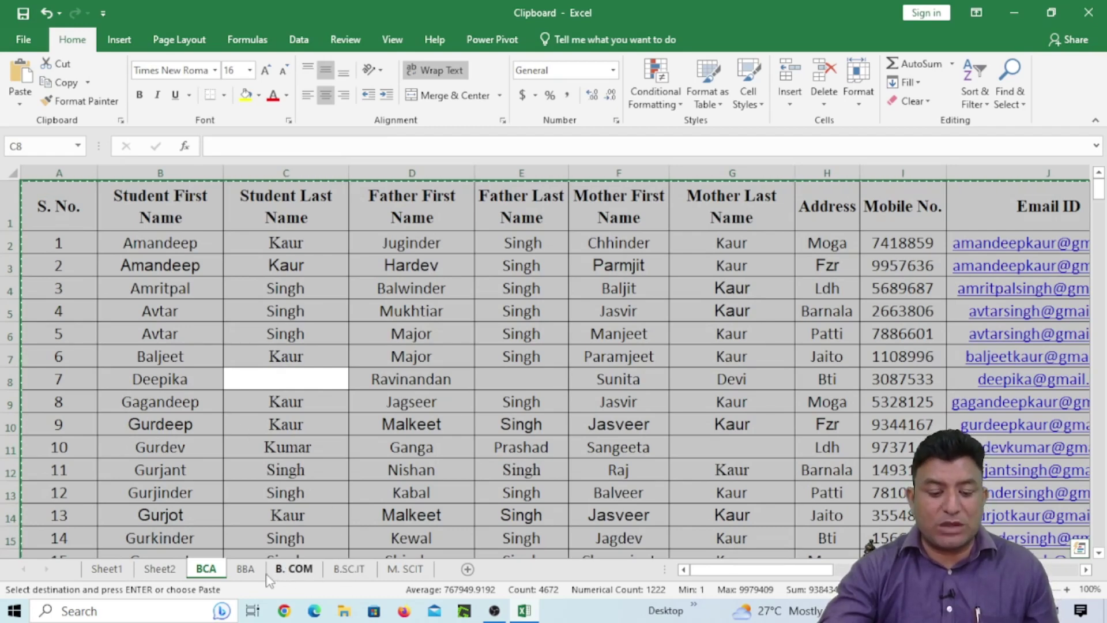
left_click(247, 569)
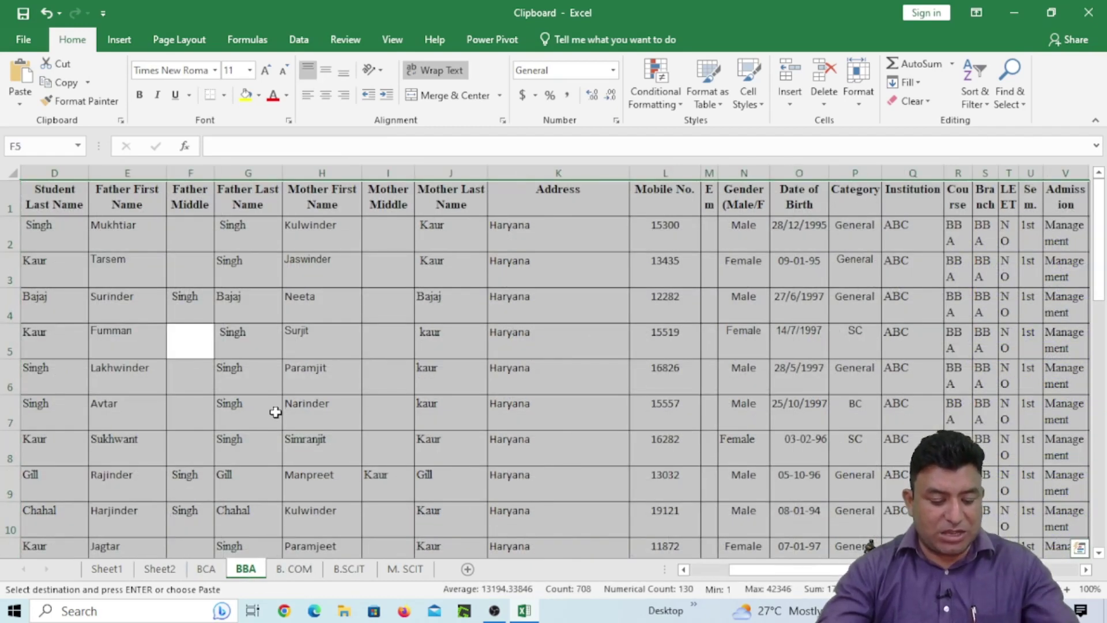
left_click(295, 569)
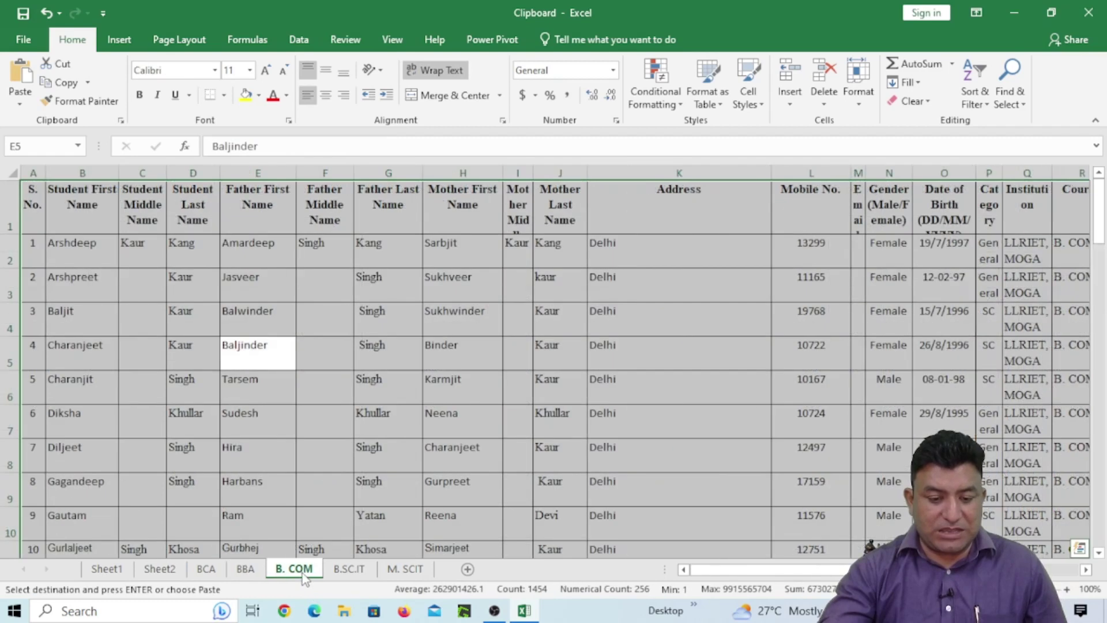
left_click(350, 571)
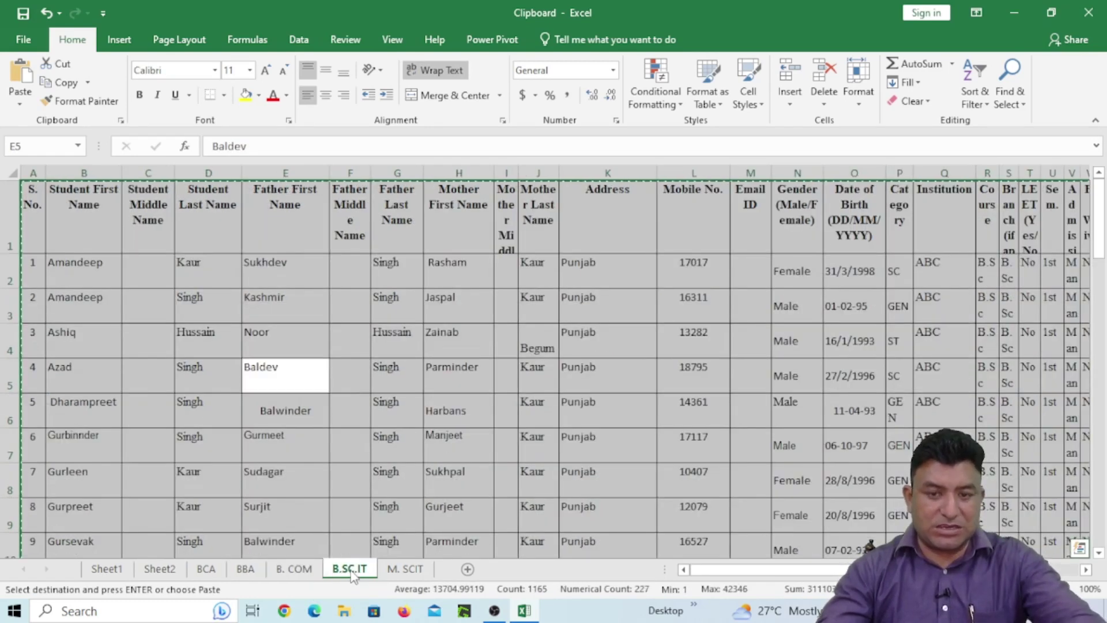
left_click(416, 570)
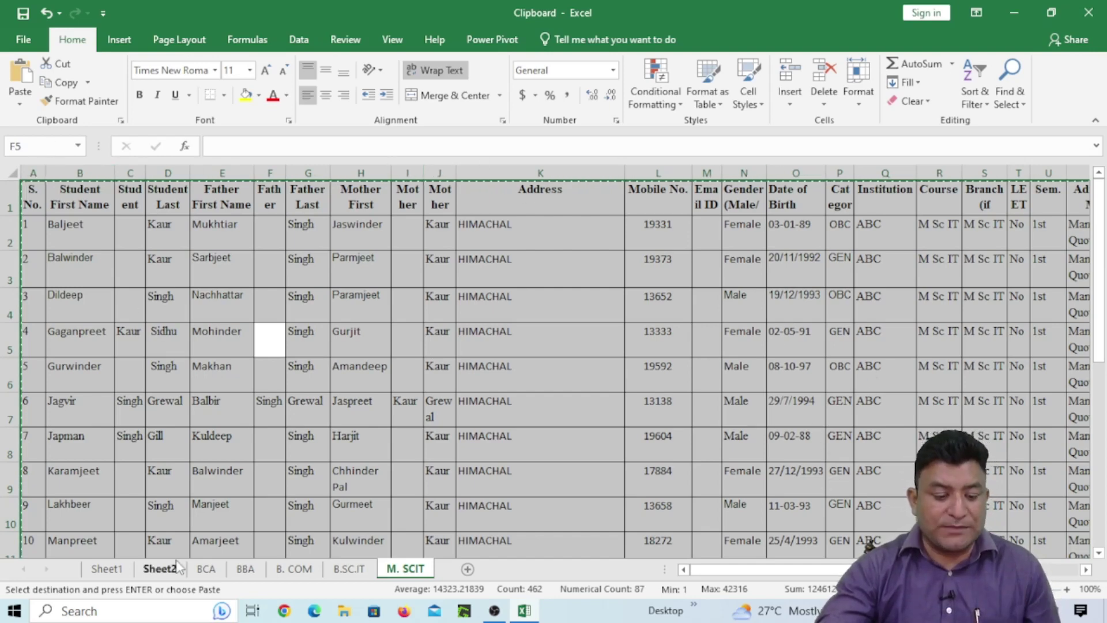
left_click(160, 569)
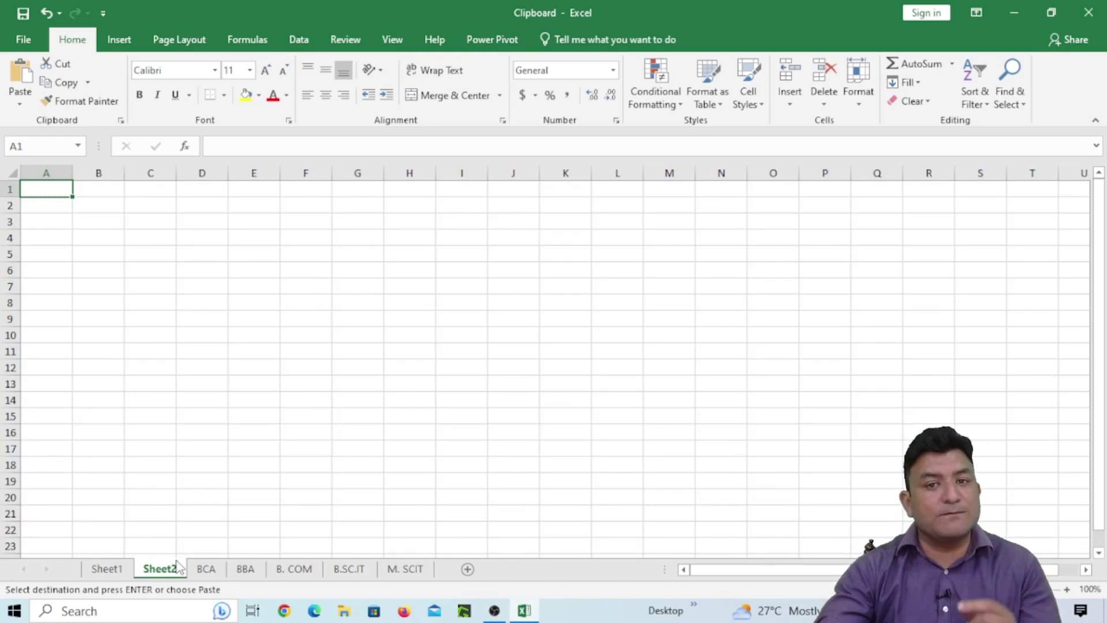
- Show the Office Clipboard pane beside the empty Sheet2
left_click(120, 120)
scroll(105, 370, "down", 5)
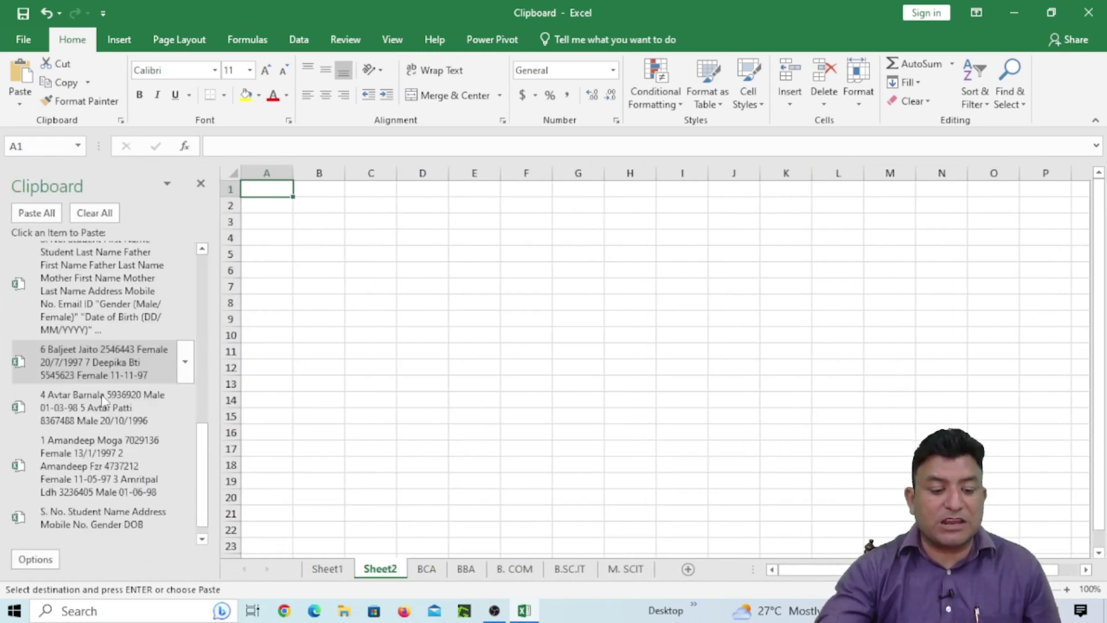
scroll(102, 398, "up", 1)
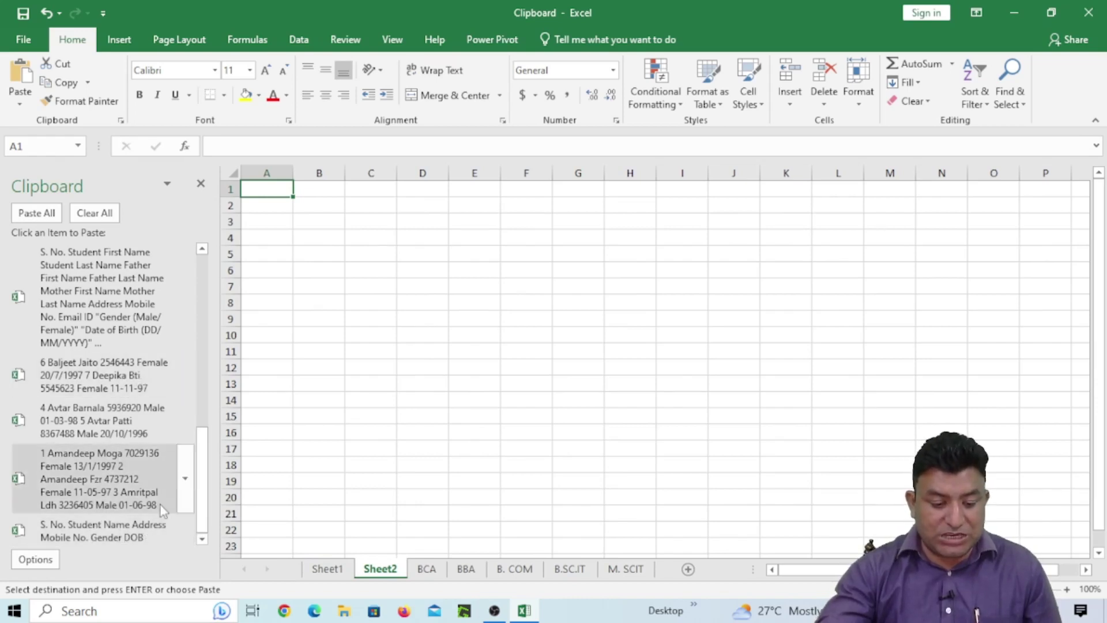
- Delete the four older clips: header, students 1–3, students 4–5 and students 6–7
left_click(185, 529)
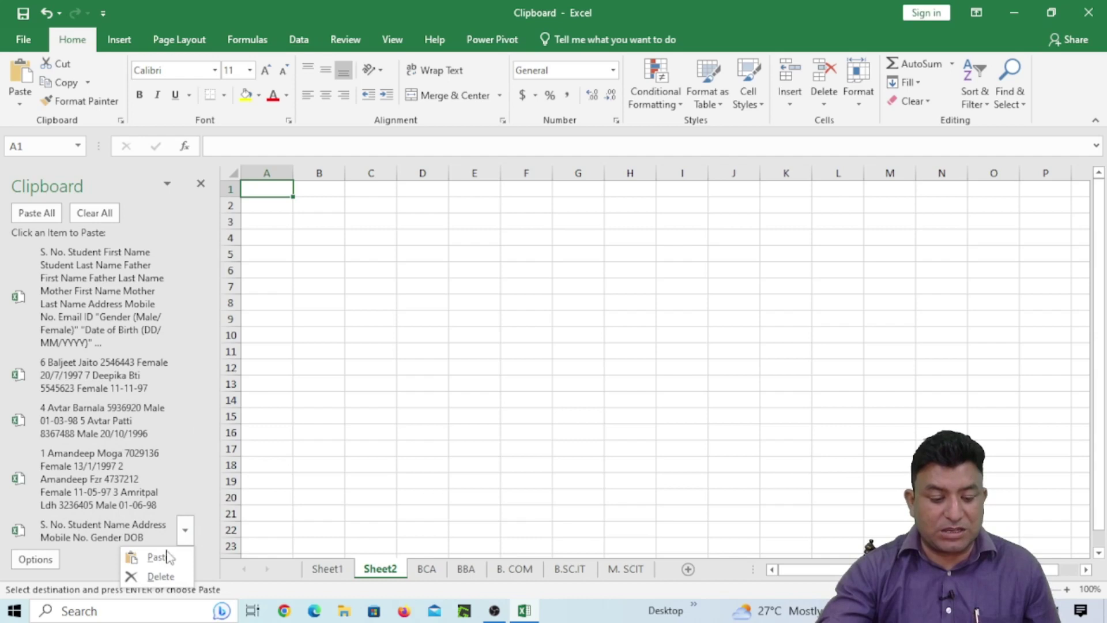
left_click(160, 577)
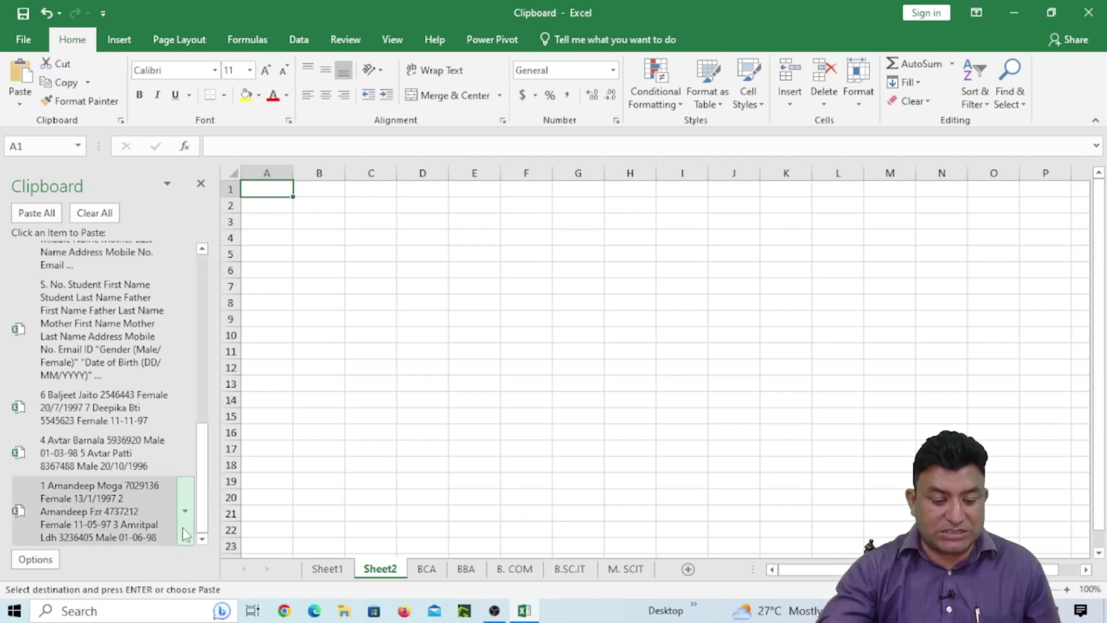
left_click(186, 534)
left_click(168, 573)
left_click(185, 523)
left_click(169, 573)
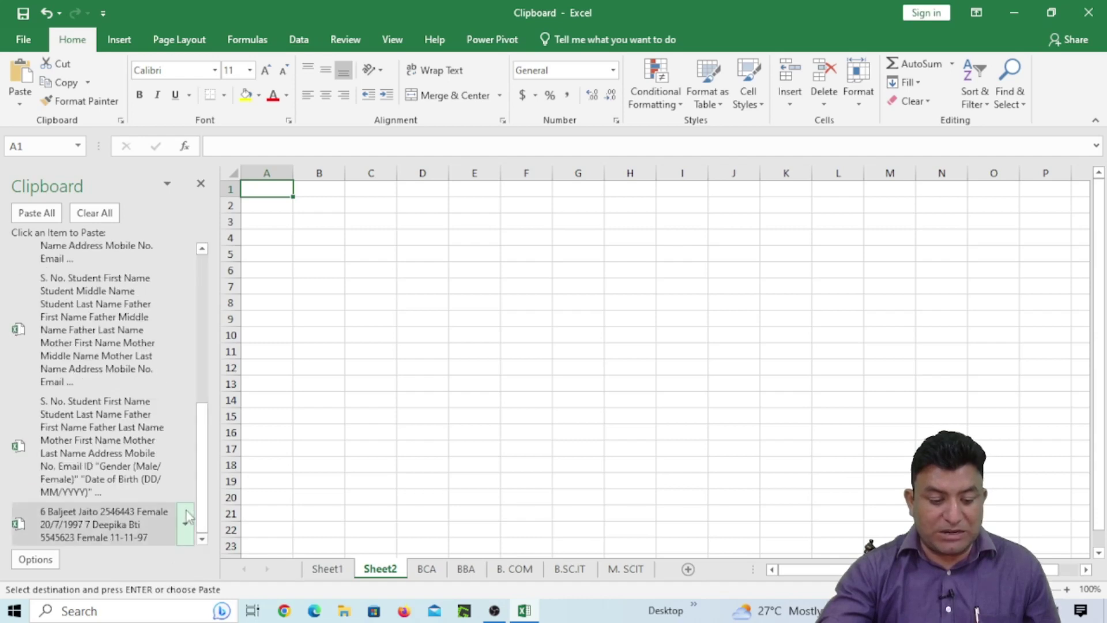
left_click(185, 523)
left_click(168, 574)
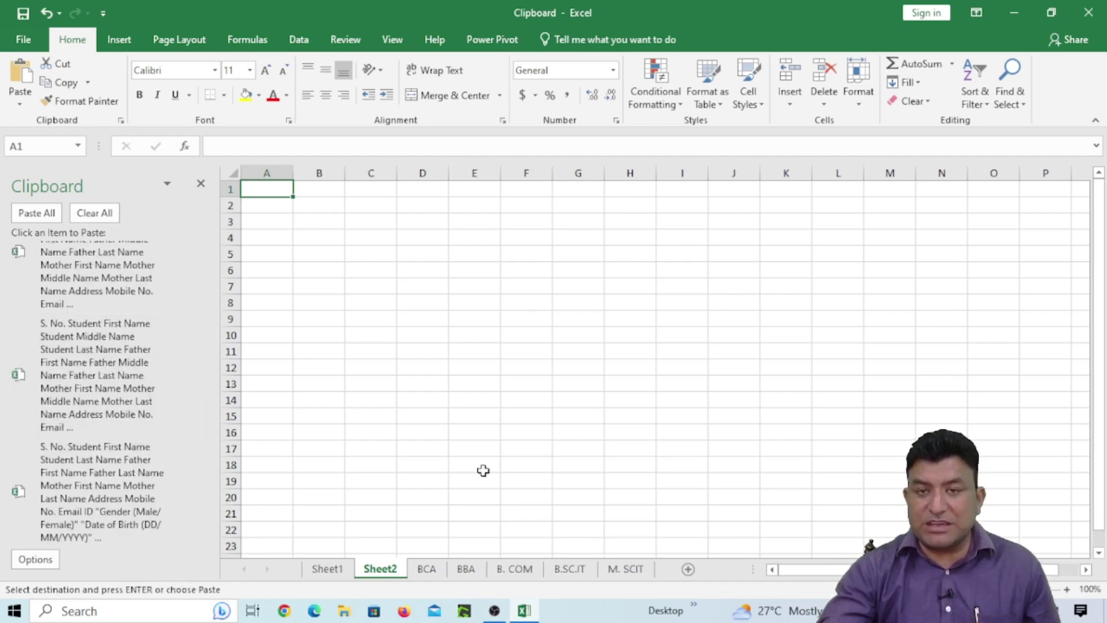
mouse_move(149, 463)
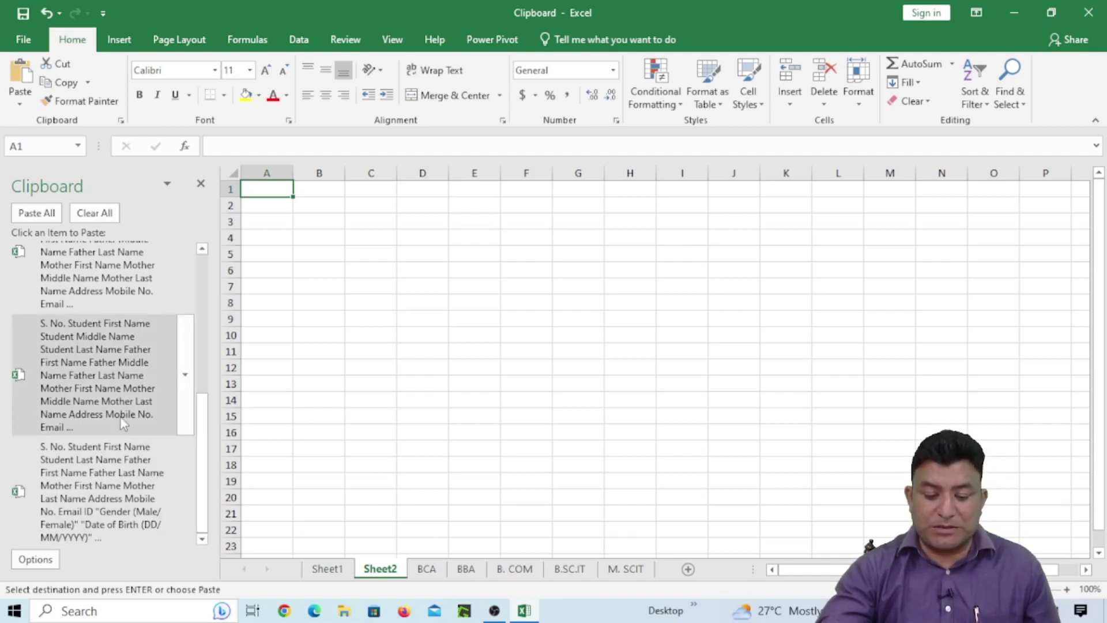
mouse_move(131, 306)
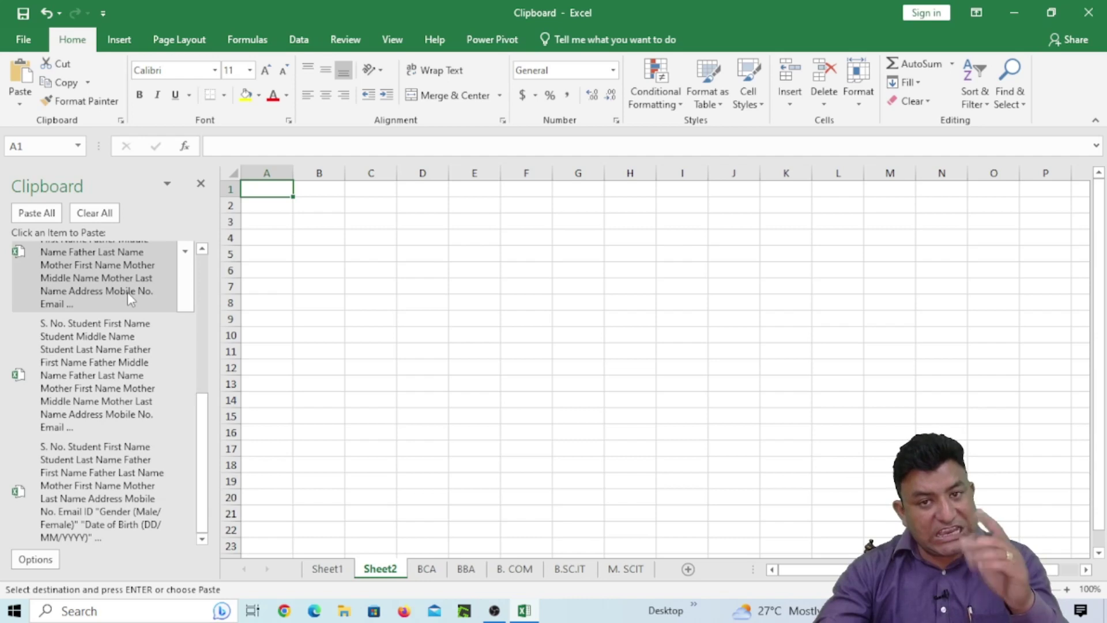
mouse_move(70, 520)
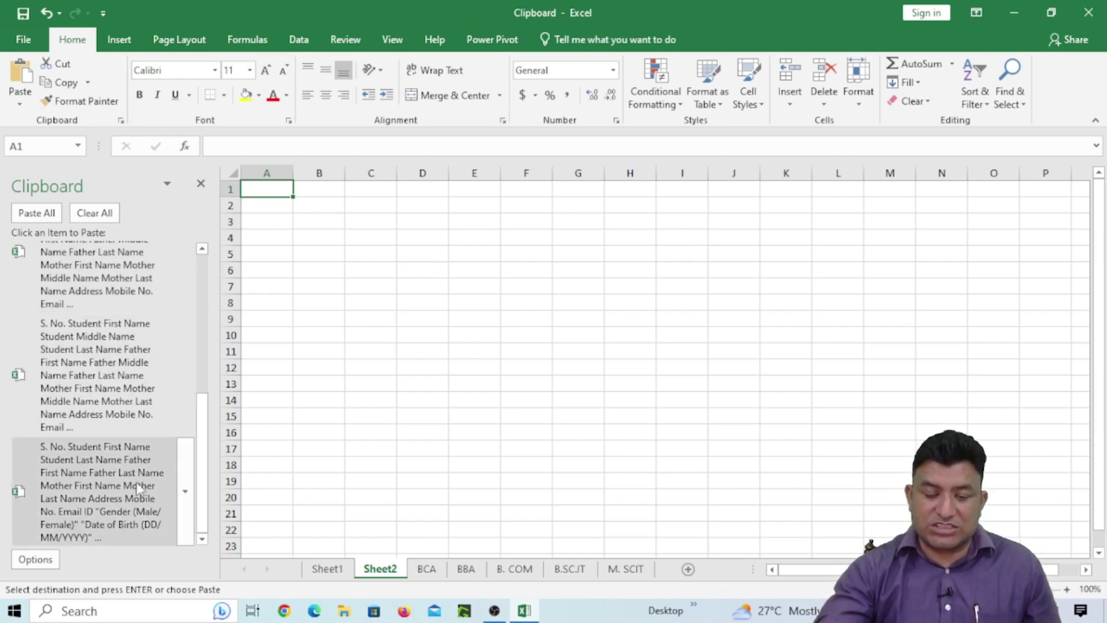
scroll(136, 482, "up", 3)
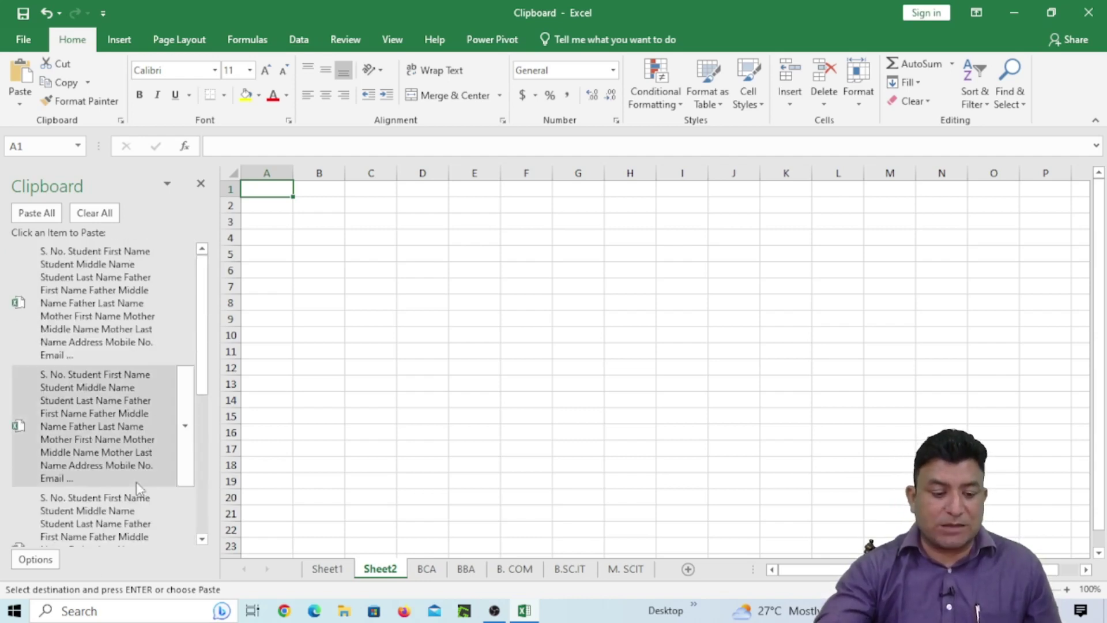
- Paste all collected course tables into Sheet2, then clear and close the Office Clipboard
left_click(37, 214)
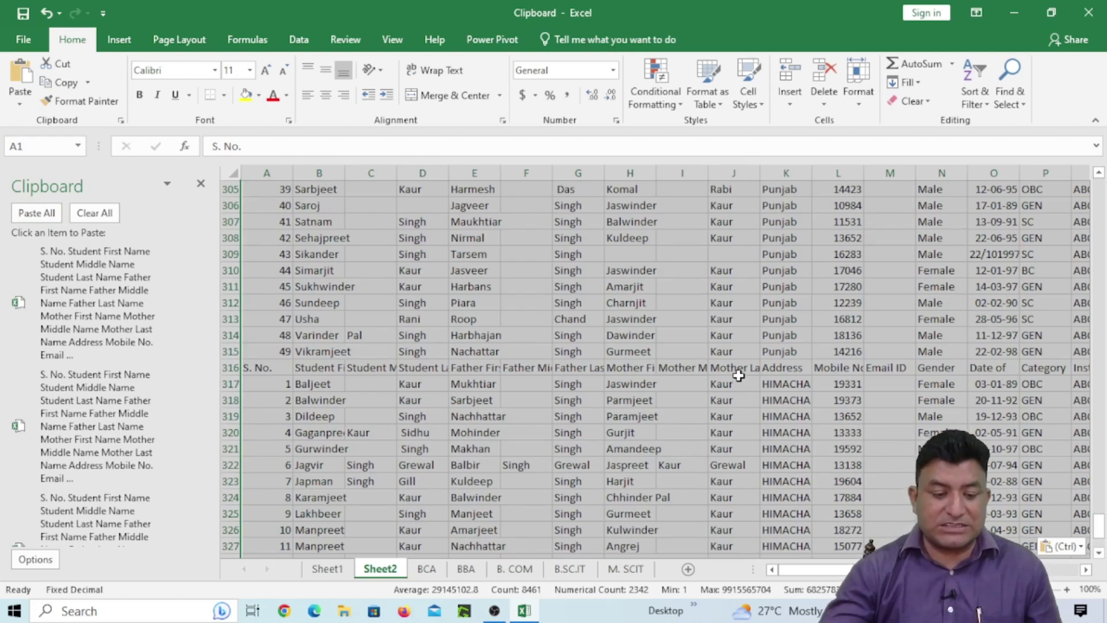
left_click(92, 215)
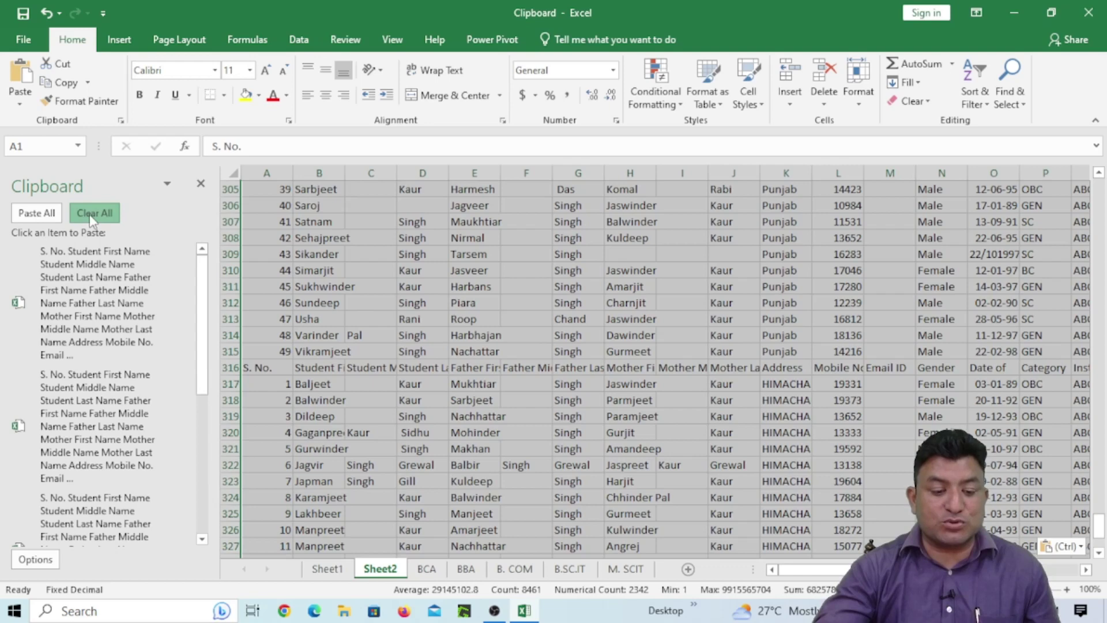
left_click(201, 184)
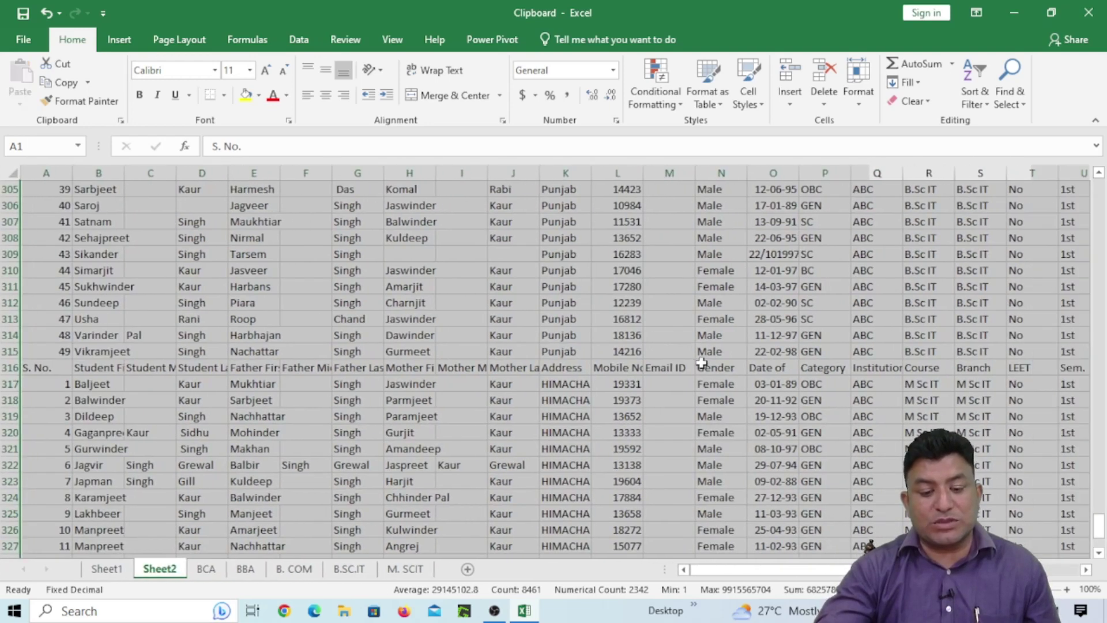
left_click(691, 368)
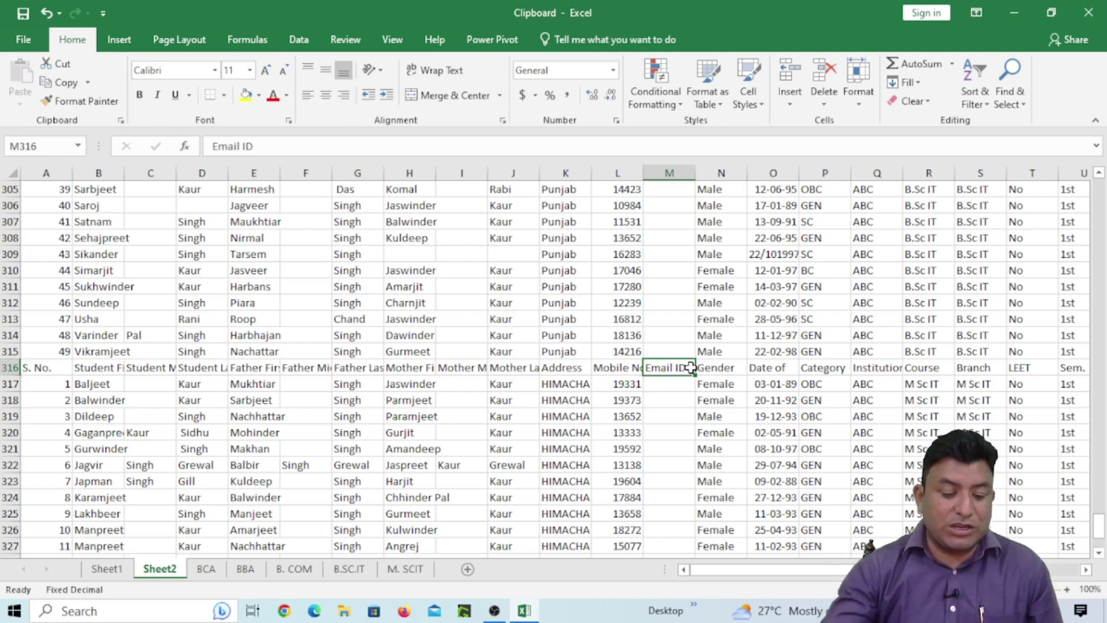
left_click(131, 570)
- Delete columns H through M holding the duplicate table
scroll(488, 359, "up", 3)
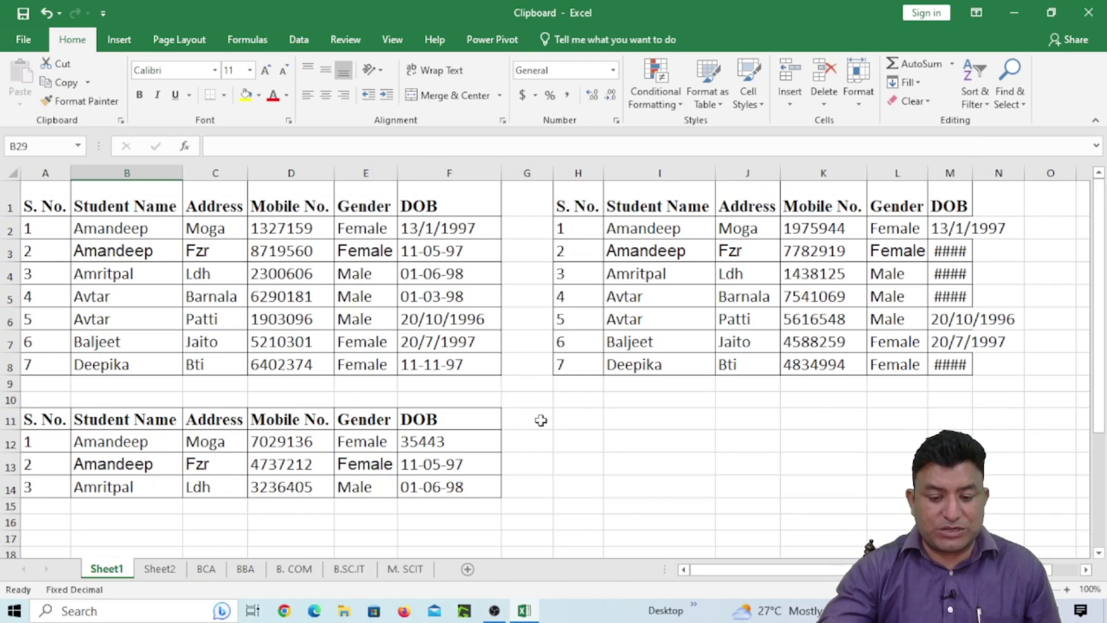
left_click_drag(577, 173, 950, 172)
right_click(750, 174)
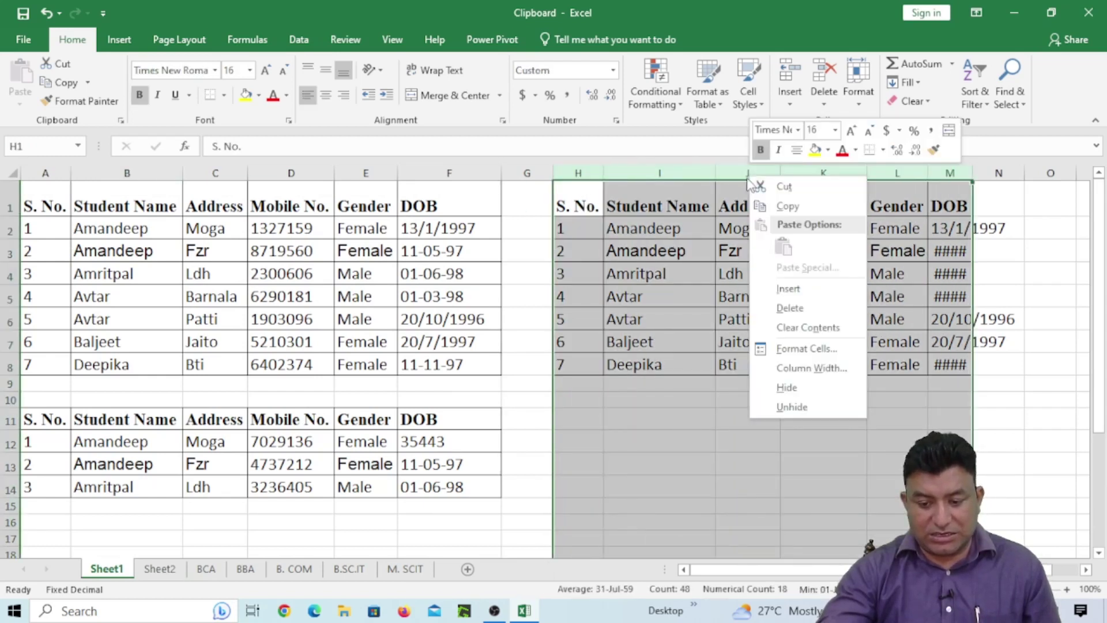
left_click(791, 310)
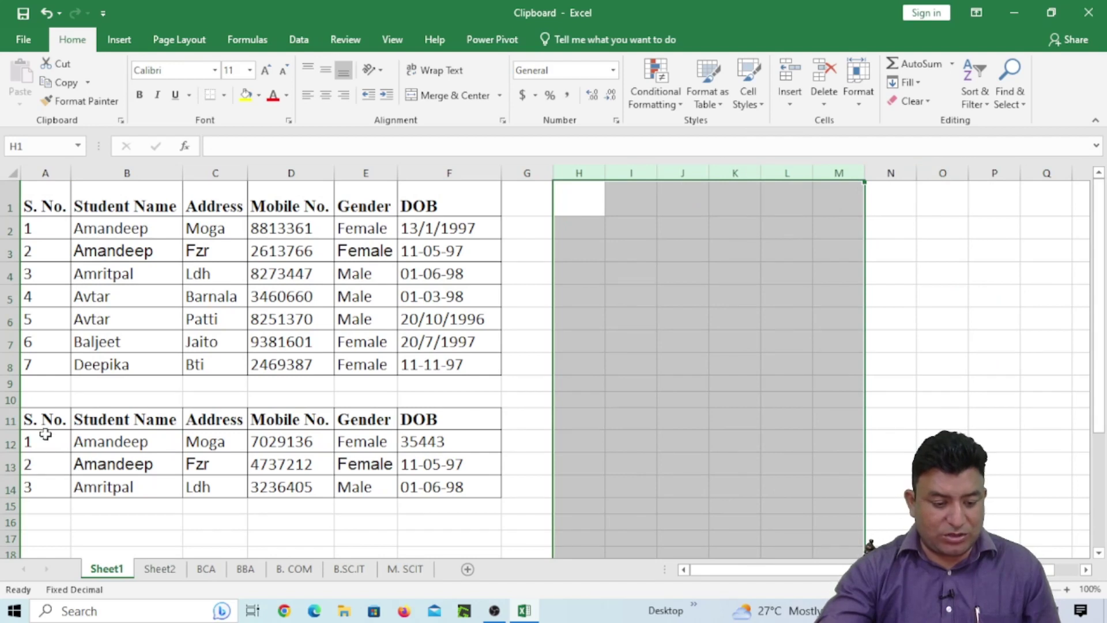
- Insert four blank rows at 11–14, then delete rows 15–22 holding the lower table
left_click(45, 414)
left_click_drag(51, 441, 505, 476)
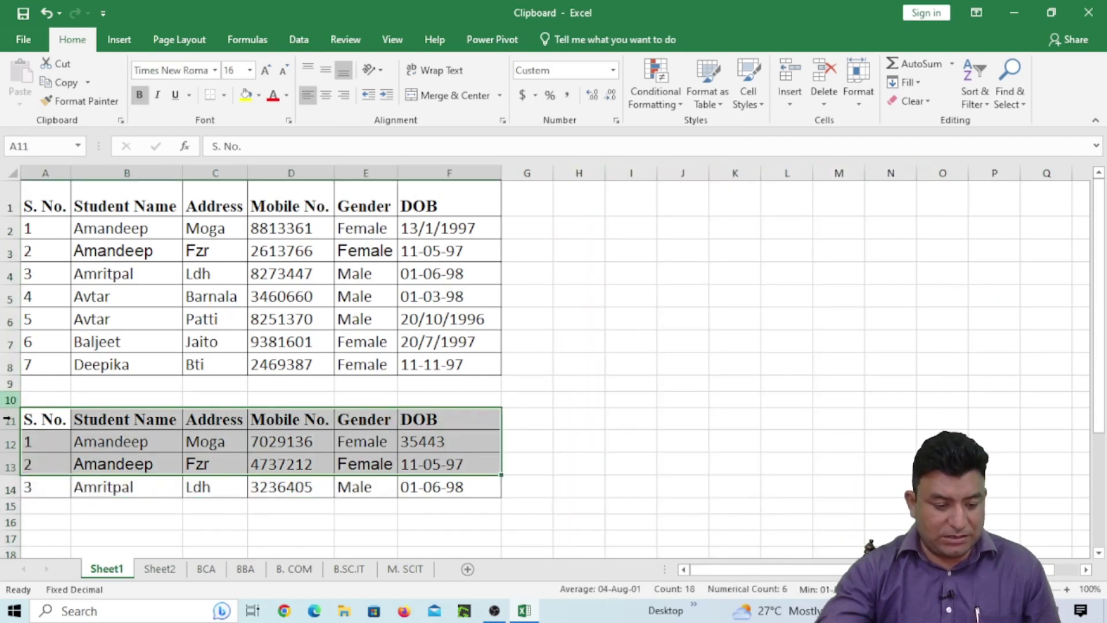
left_click_drag(8, 421, 13, 487)
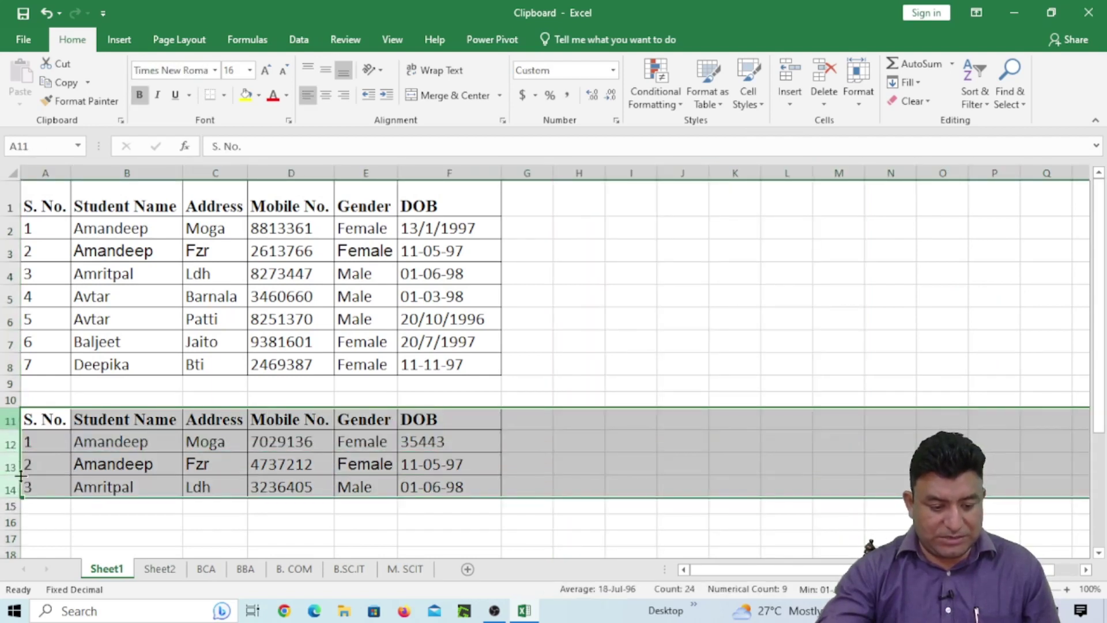
right_click(13, 423)
left_click(48, 287)
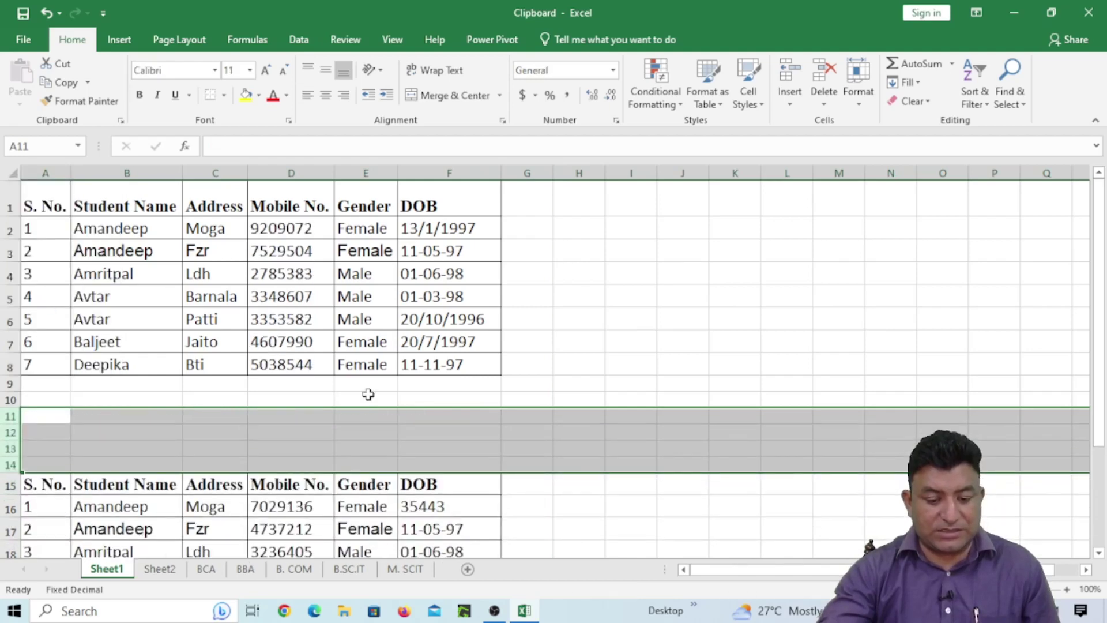
mouse_move(11, 485)
left_mouse_down()
mouse_move(26, 616)
mouse_move(30, 492)
left_mouse_up()
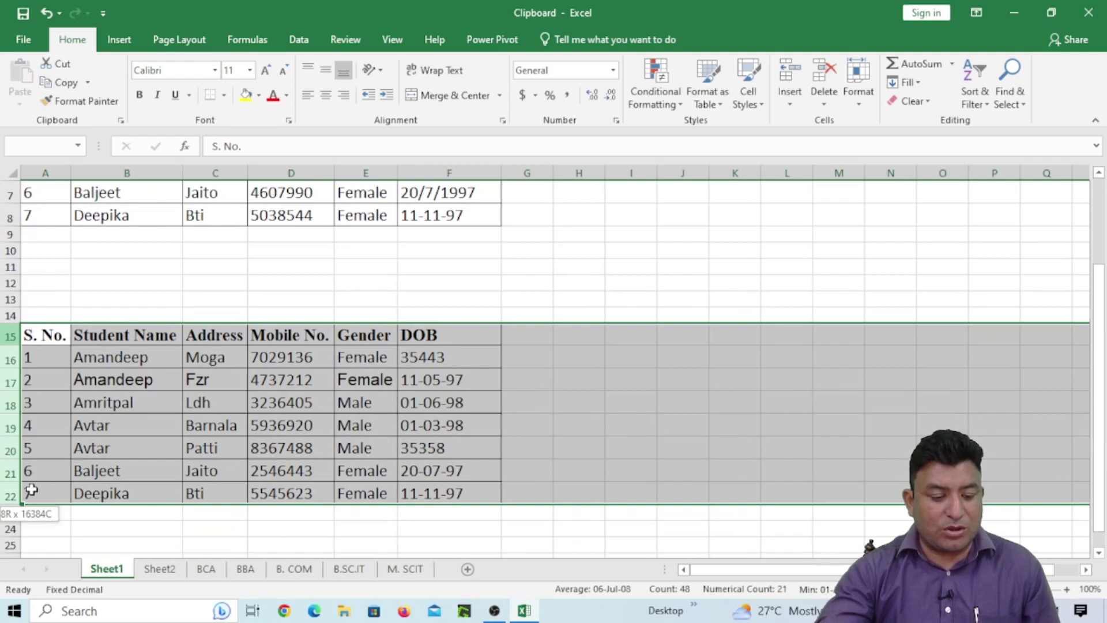
key("ctrl+minus")
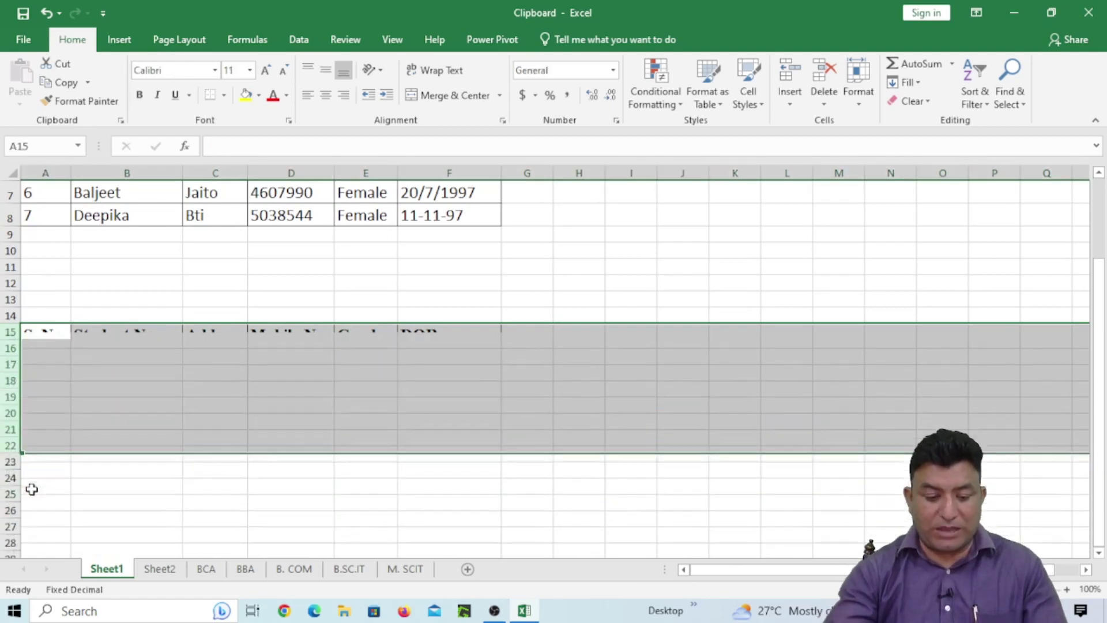
scroll(296, 455, "up", 2)
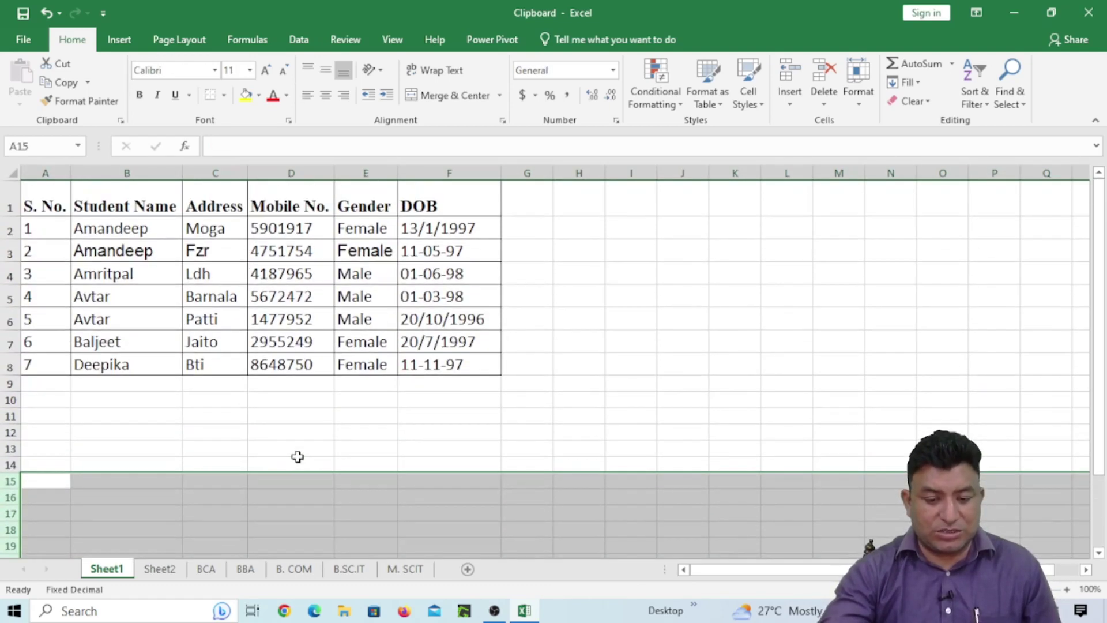
- Head columns G, H and I as Hindi, Punjabi and Total
left_click(525, 204)
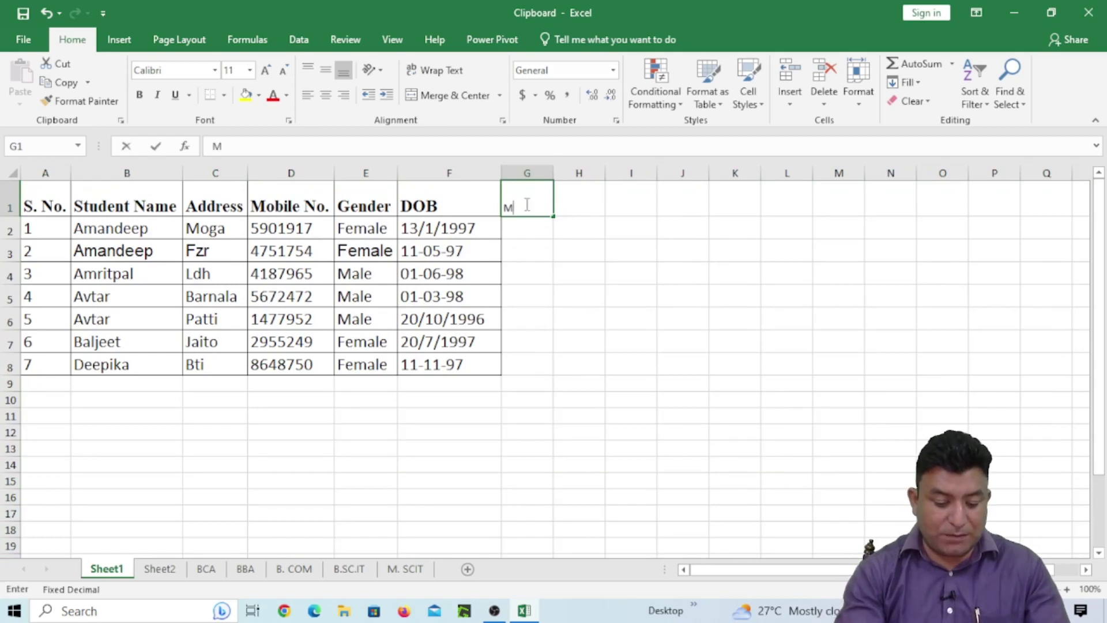
type("Marks")
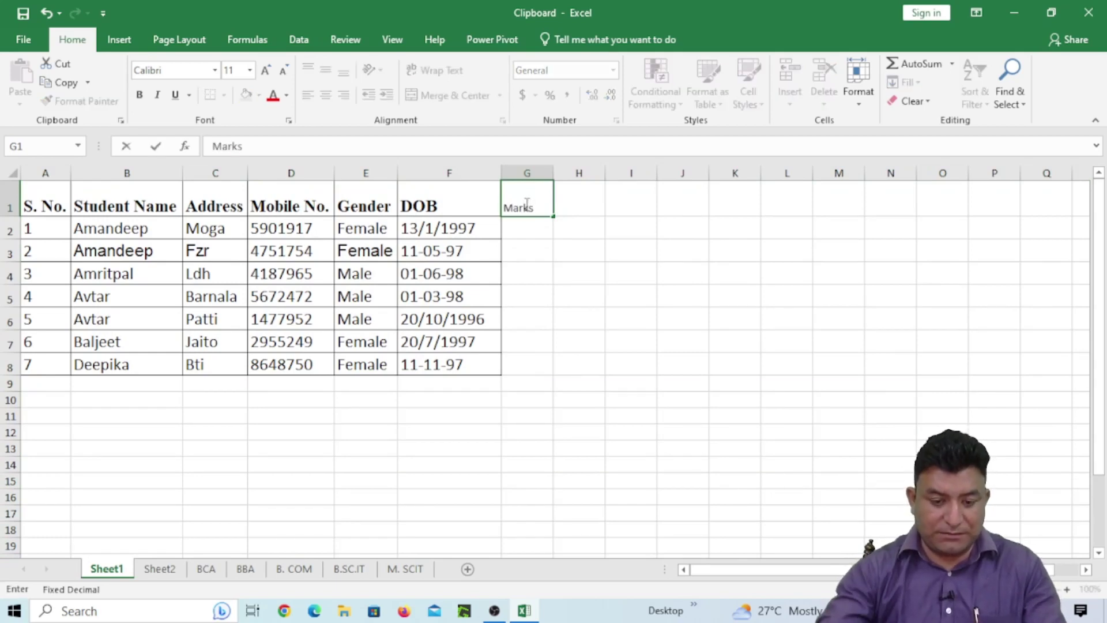
left_click(577, 293)
left_click(435, 193)
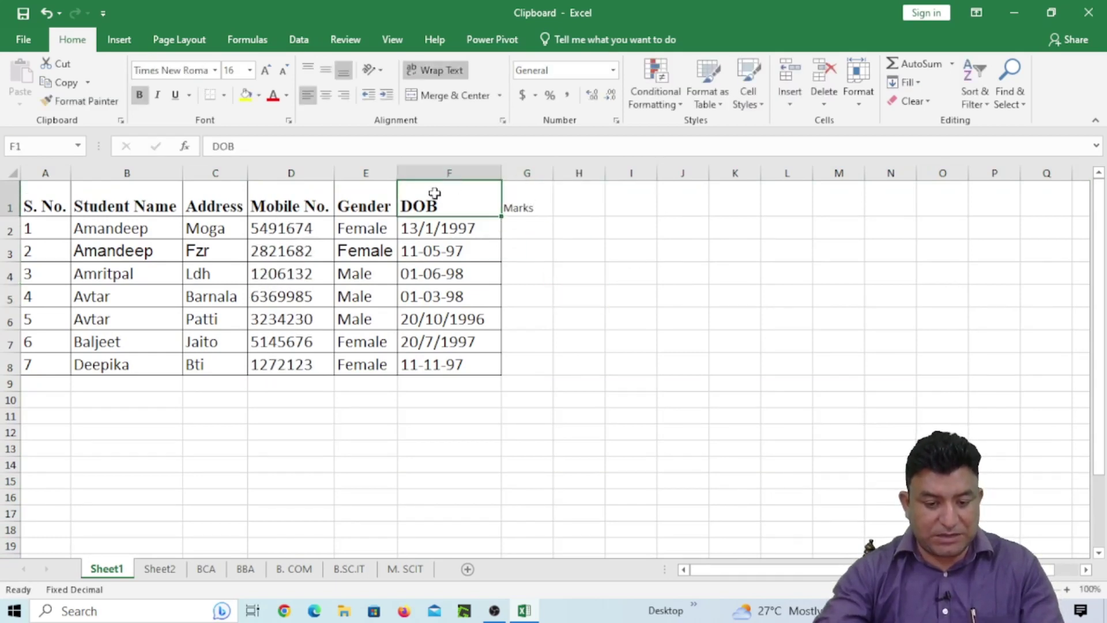
left_click(592, 194)
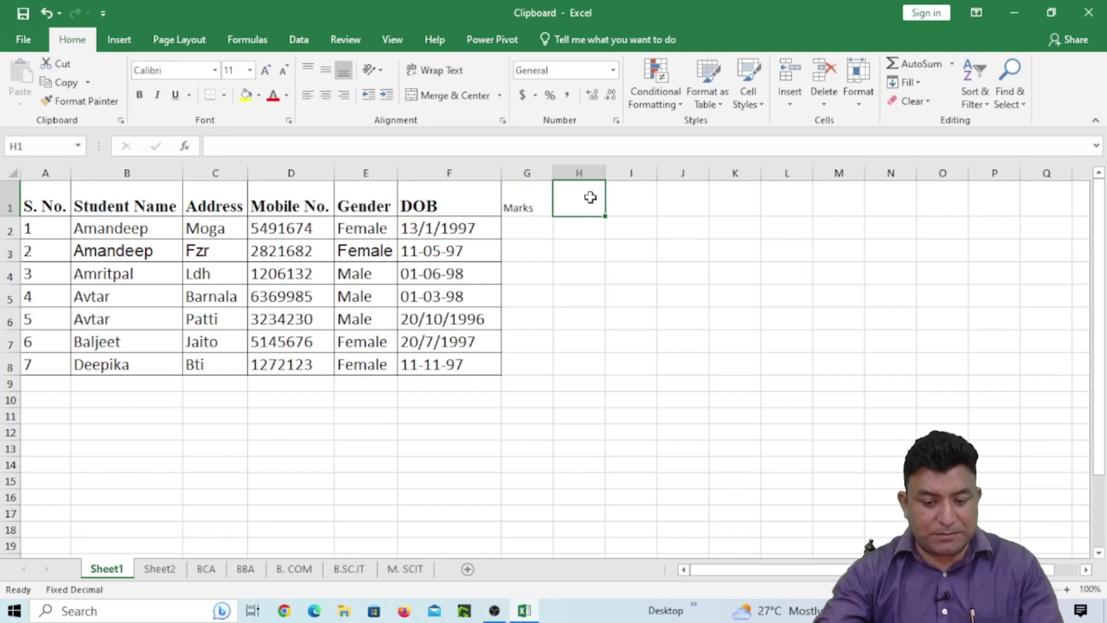
left_click(526, 209)
key("BackSpace")
type("Hindi")
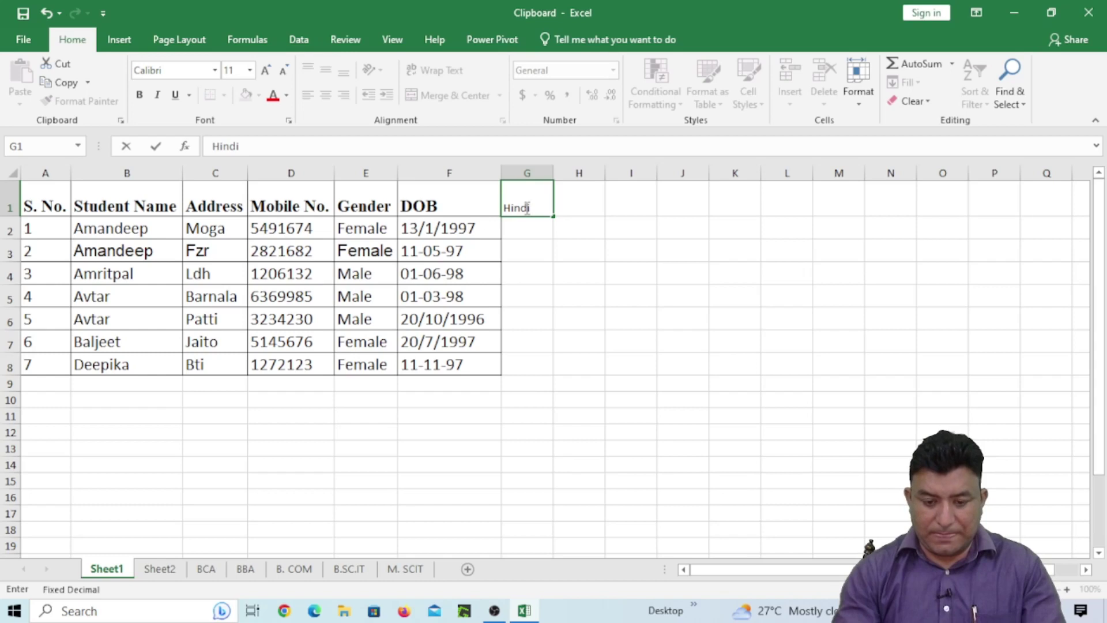
key("Tab")
type("P")
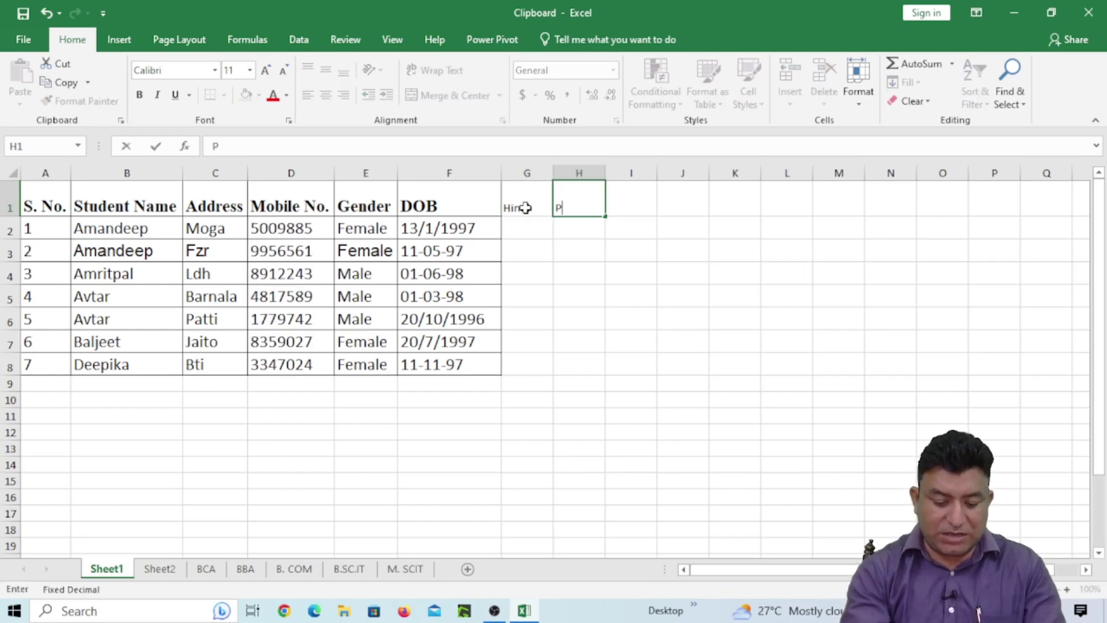
type("unjabi")
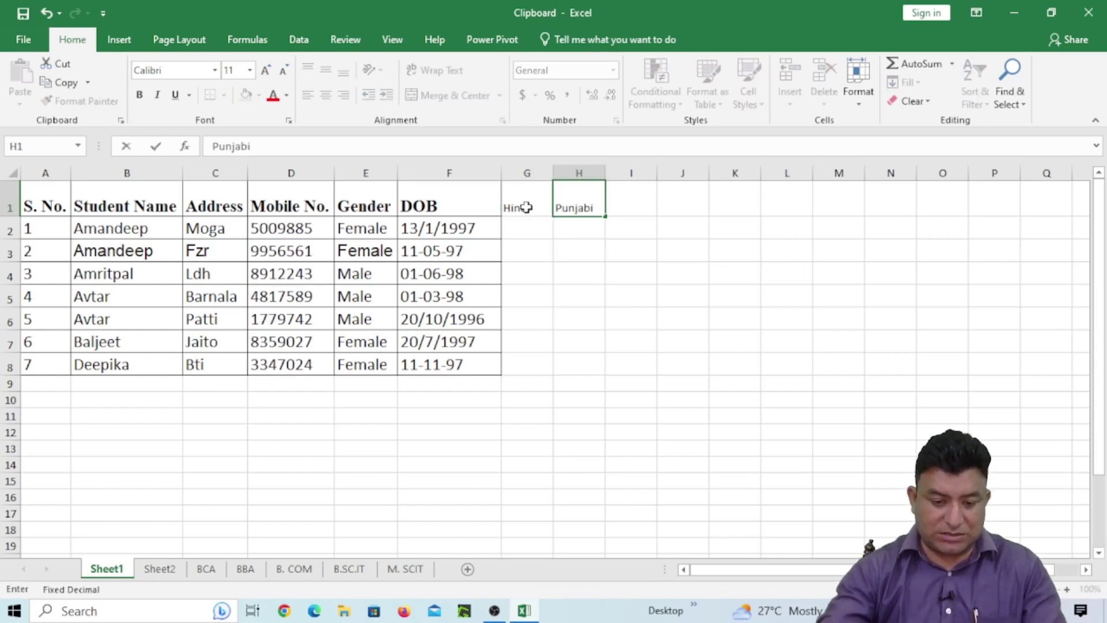
left_click(517, 223)
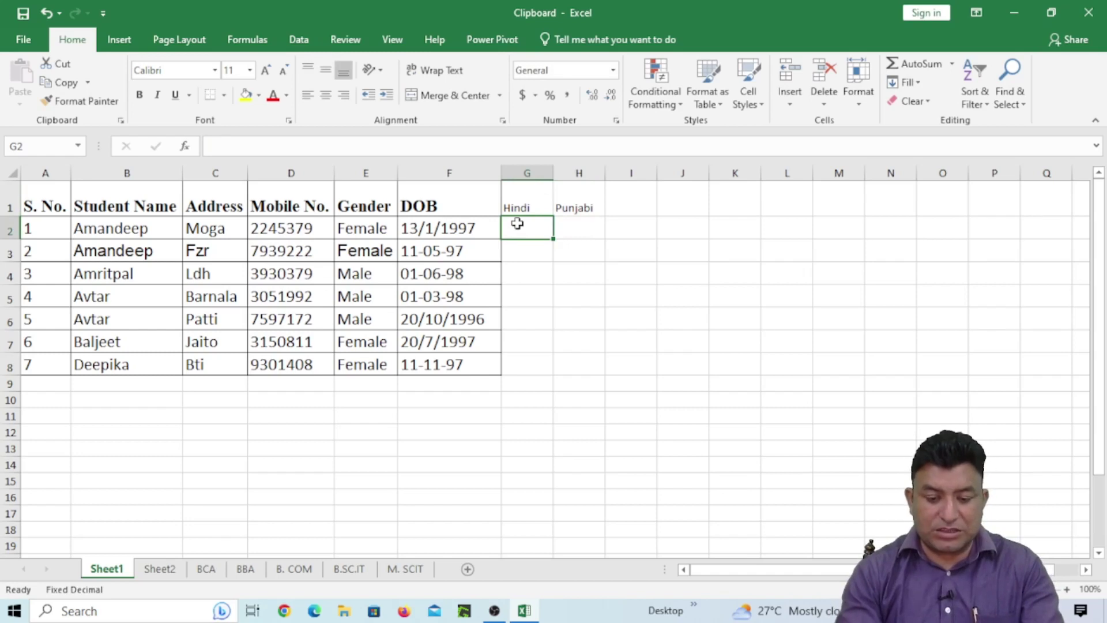
key("Up")
key("Right")
key("Right")
type("T")
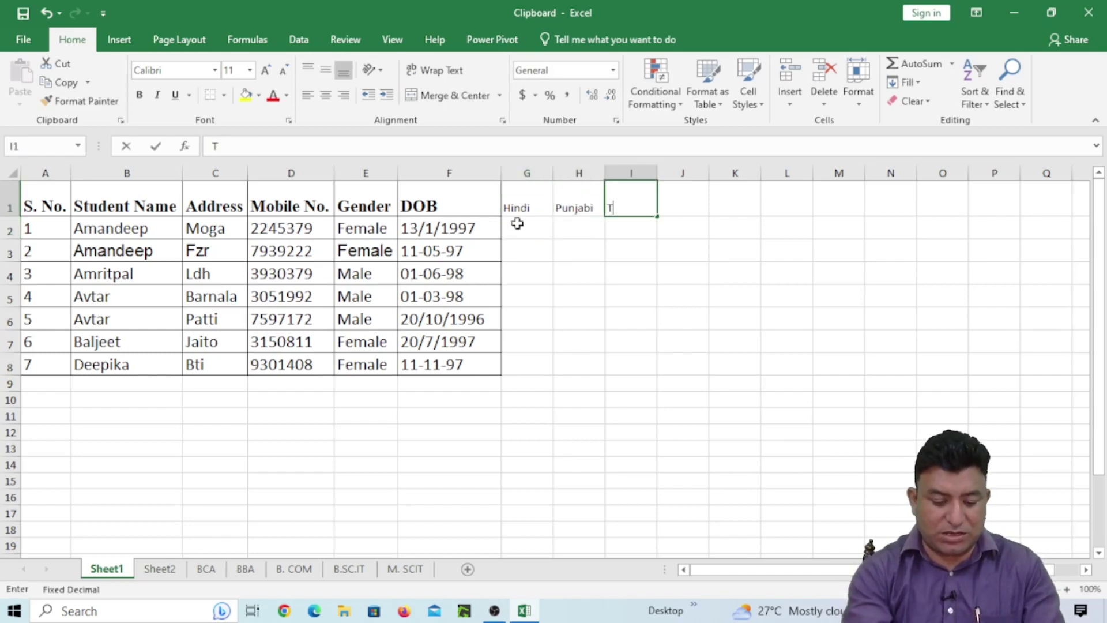
type("otal")
key("Return")
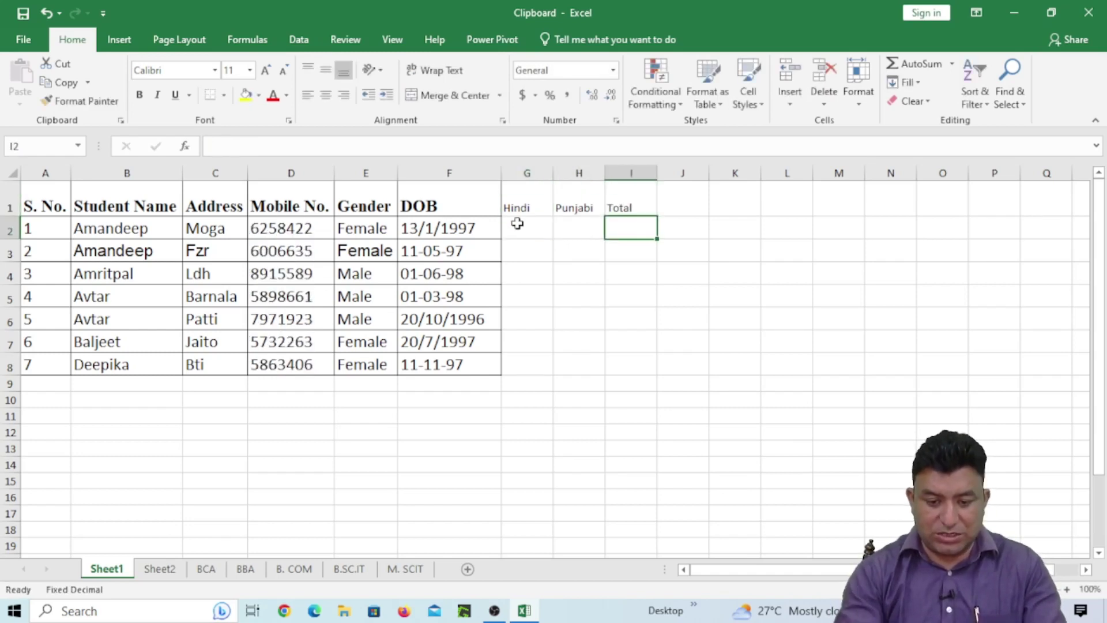
- Enter Hindi marks 23, 34, 56, 63, 83, 34 and 67 in G2:G8
left_click(517, 224)
type("23")
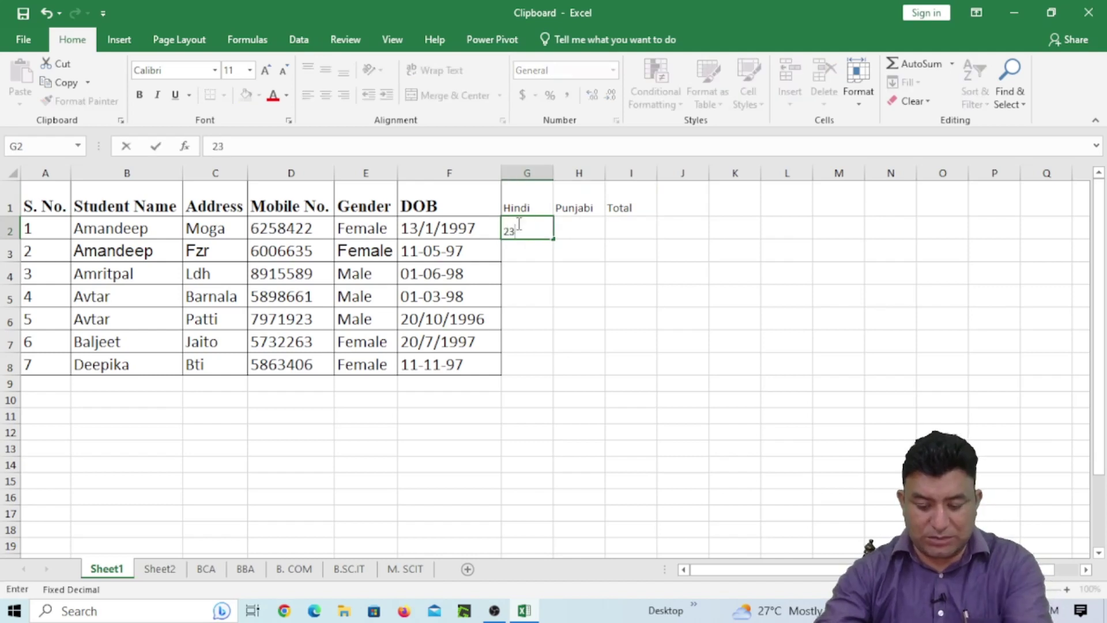
key("Return")
type("34")
key("Return")
type("56")
key("Return")
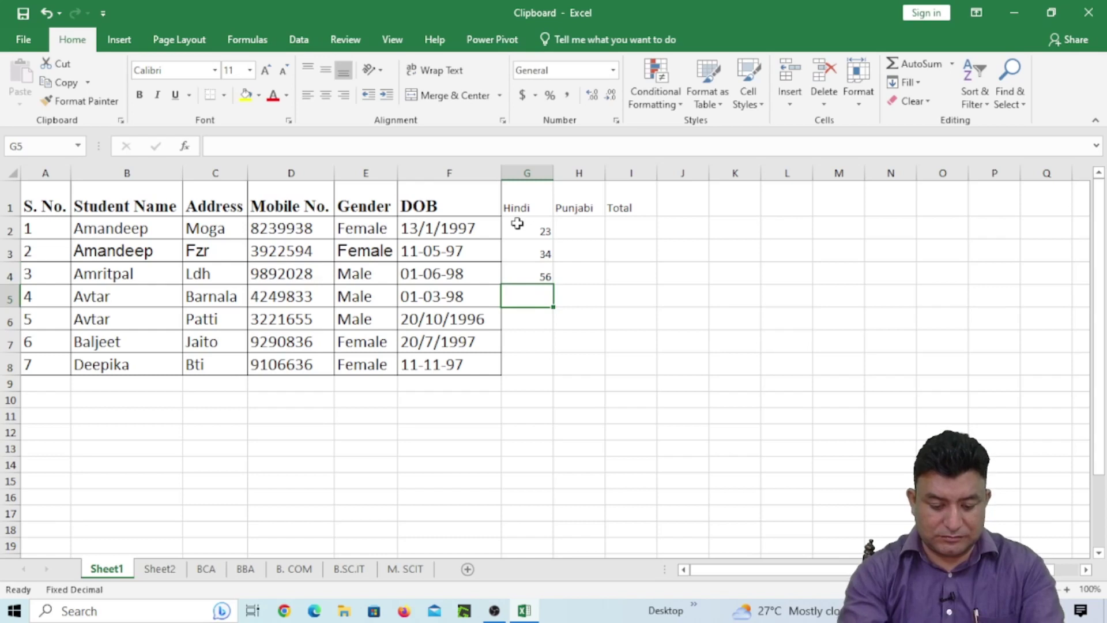
type("63")
key("Return")
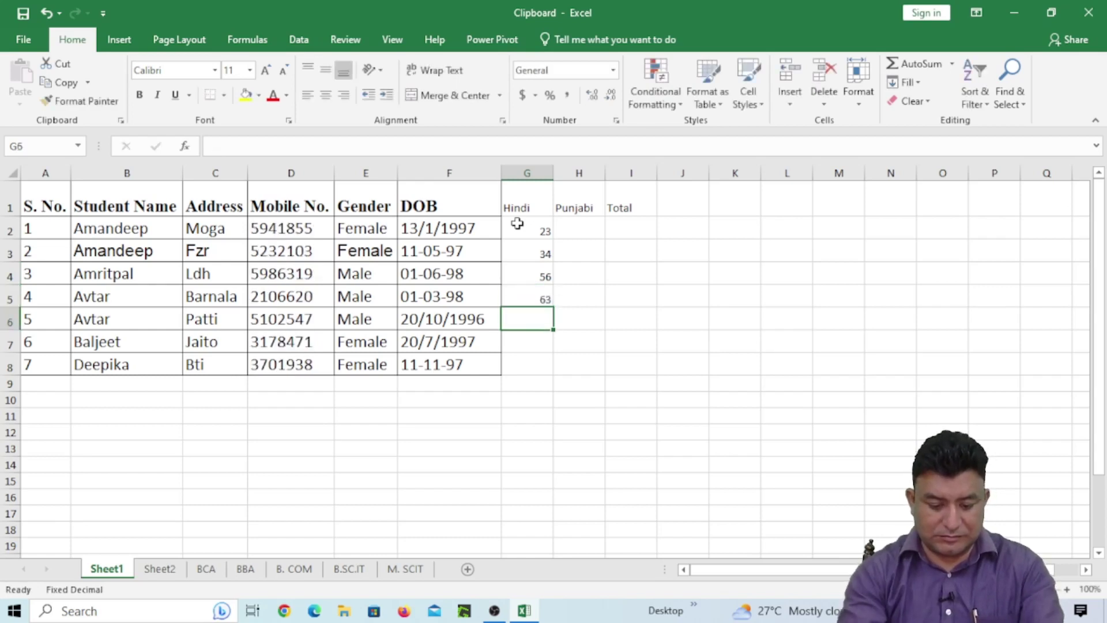
type("83")
key("Return")
type("728")
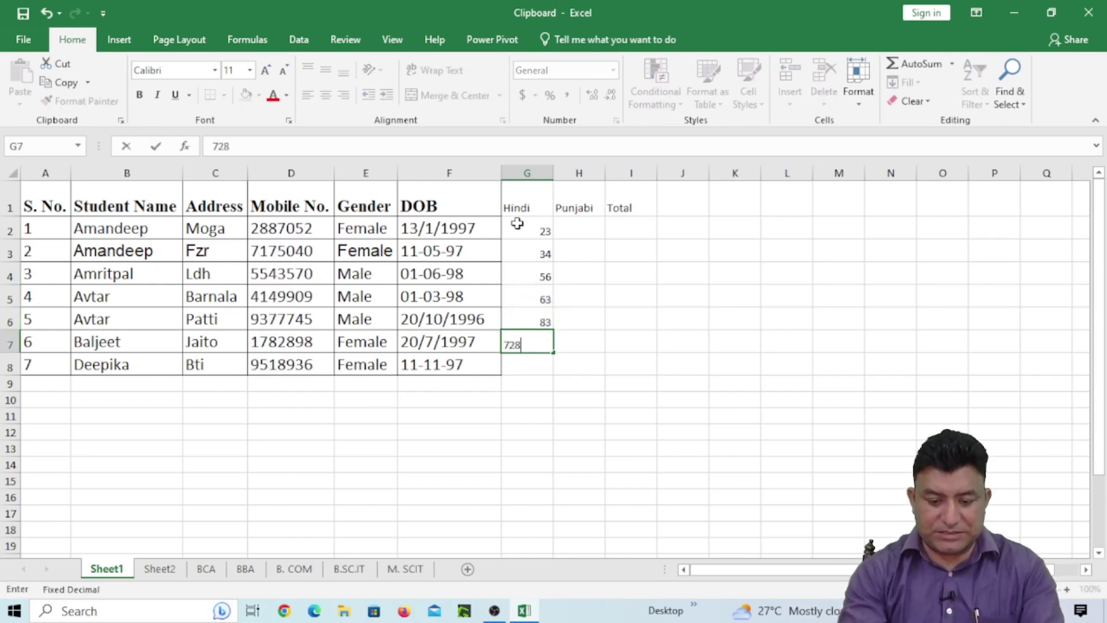
key("Return")
key("Up")
type("34")
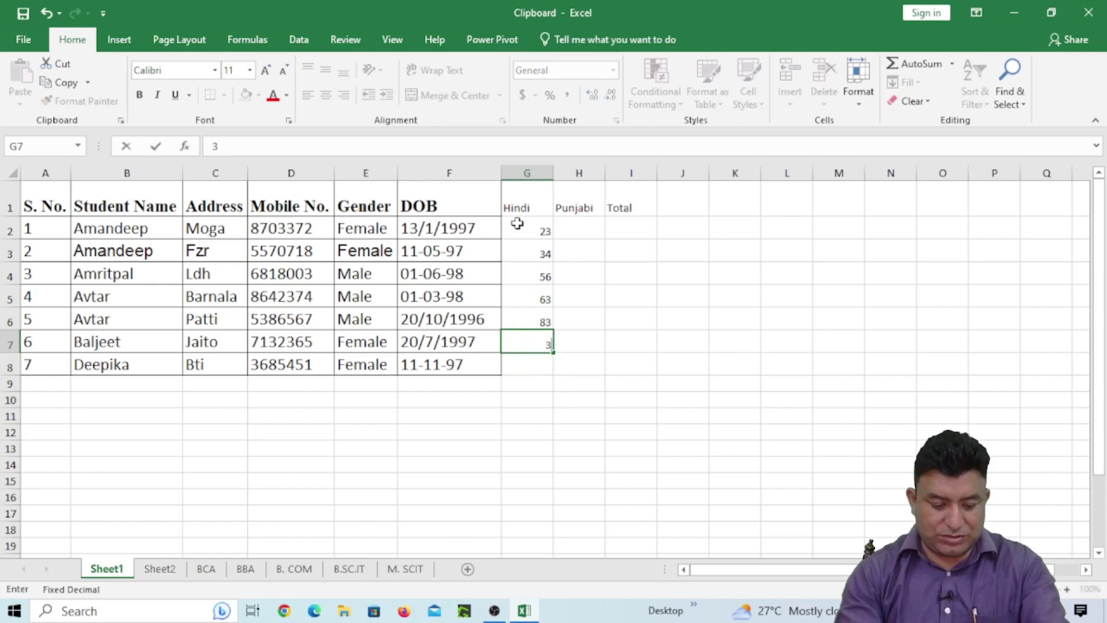
key("Return")
type("67")
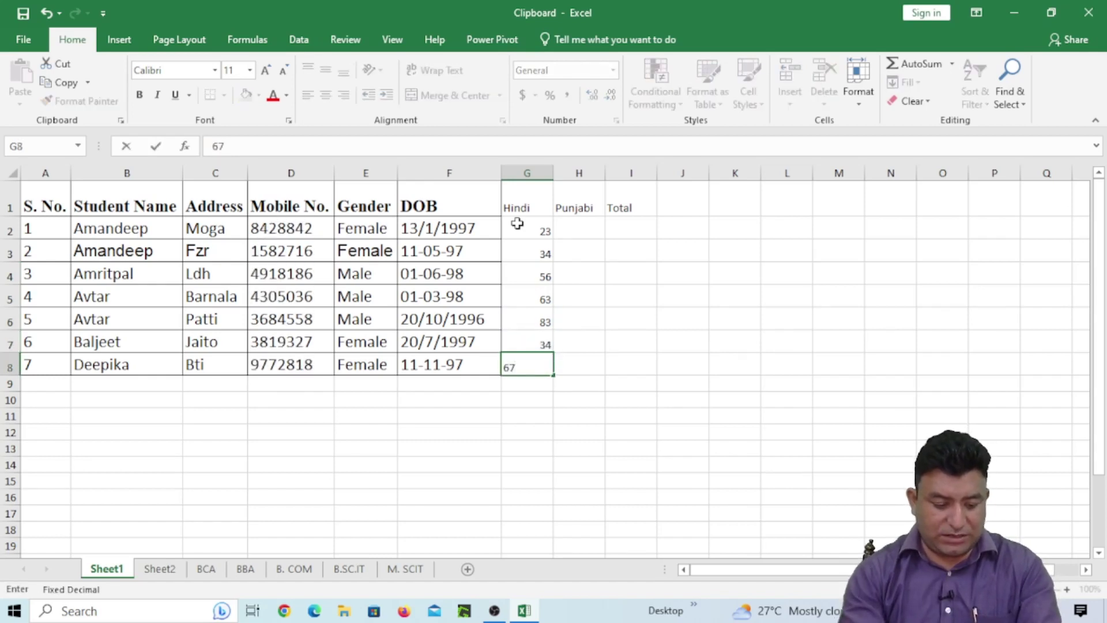
key("Tab")
- Enter Punjabi marks from H8 up to H2: 78, 33, 67, 67, 45, 56, 56; begin =SUM in I2
type("78")
key("Up")
type("33")
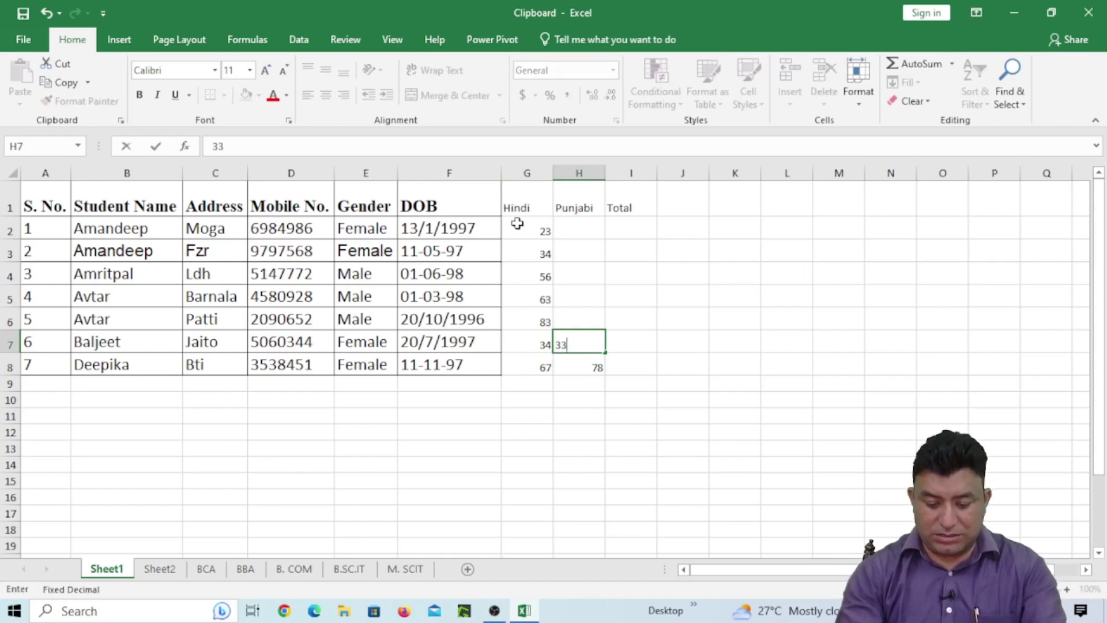
key("Up")
type("u3")
key("BackSpace")
key("BackSpace")
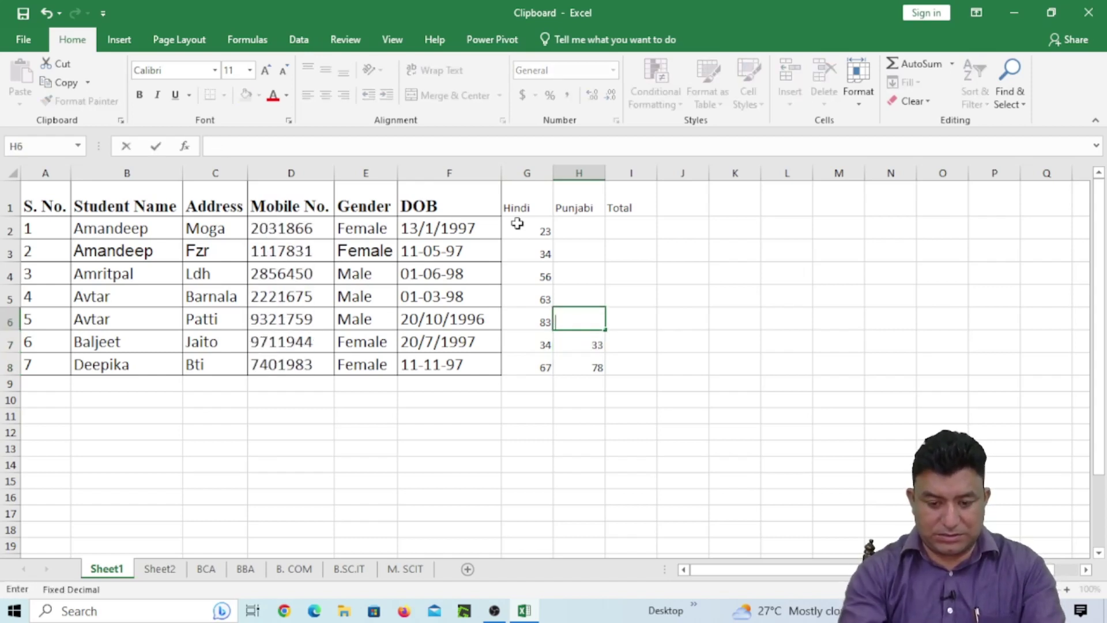
type("67")
key("Up")
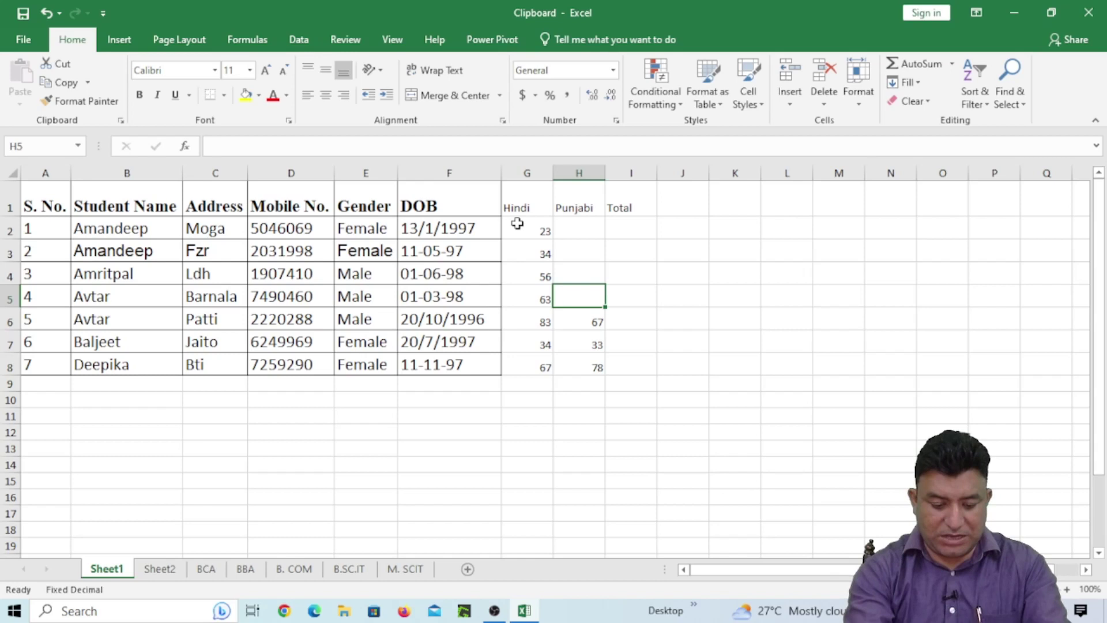
type("67")
key("Up")
type("45")
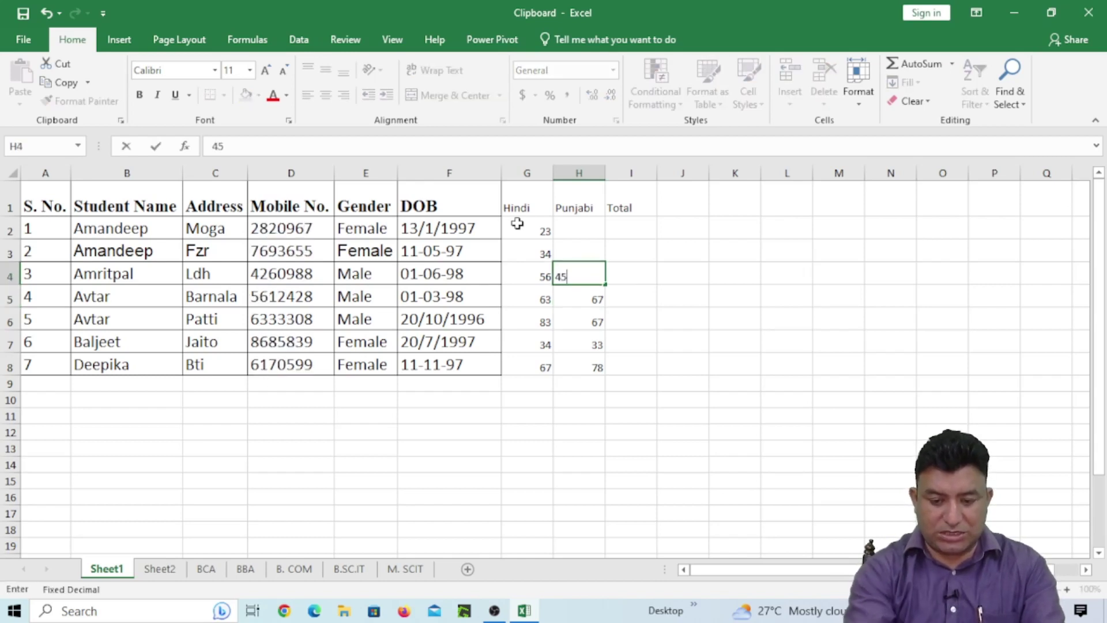
key("Up")
type("56")
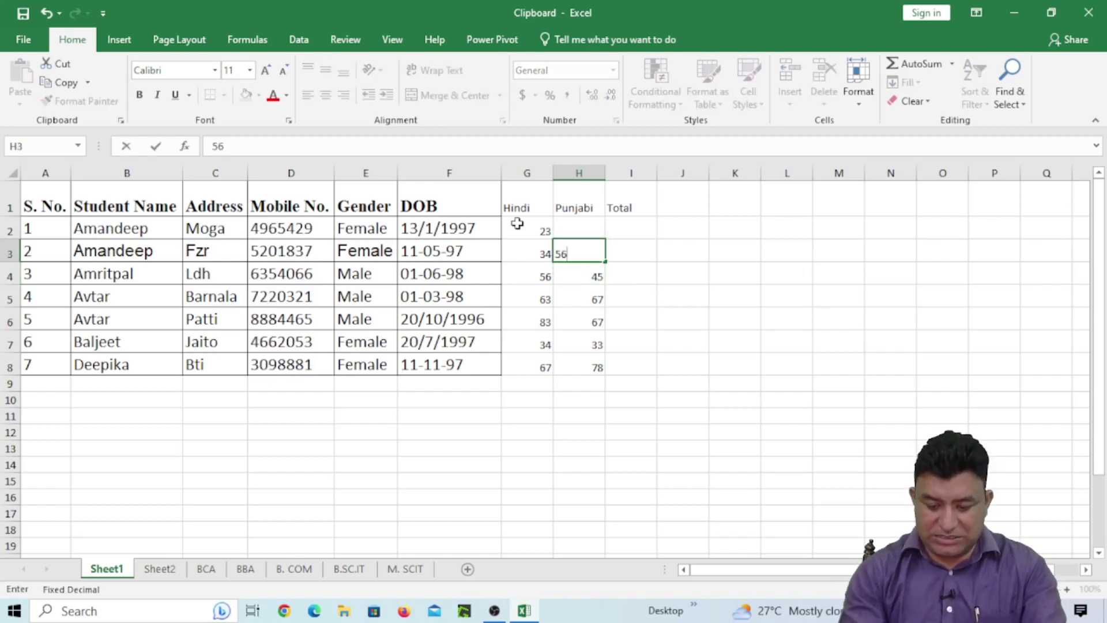
key("Up")
type("56")
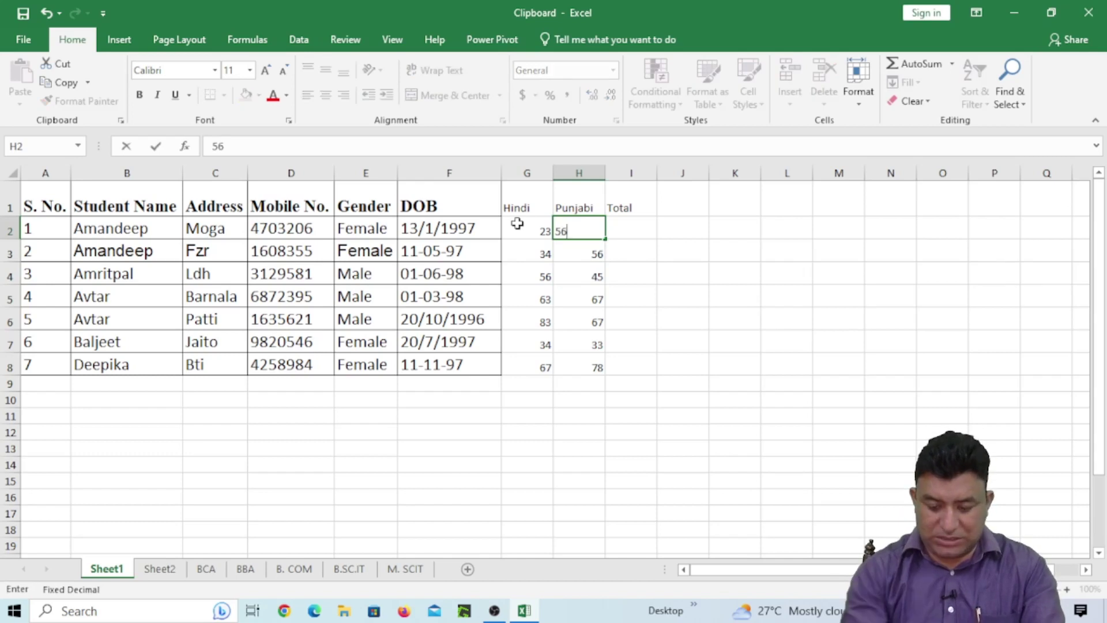
key("Tab")
type("=s")
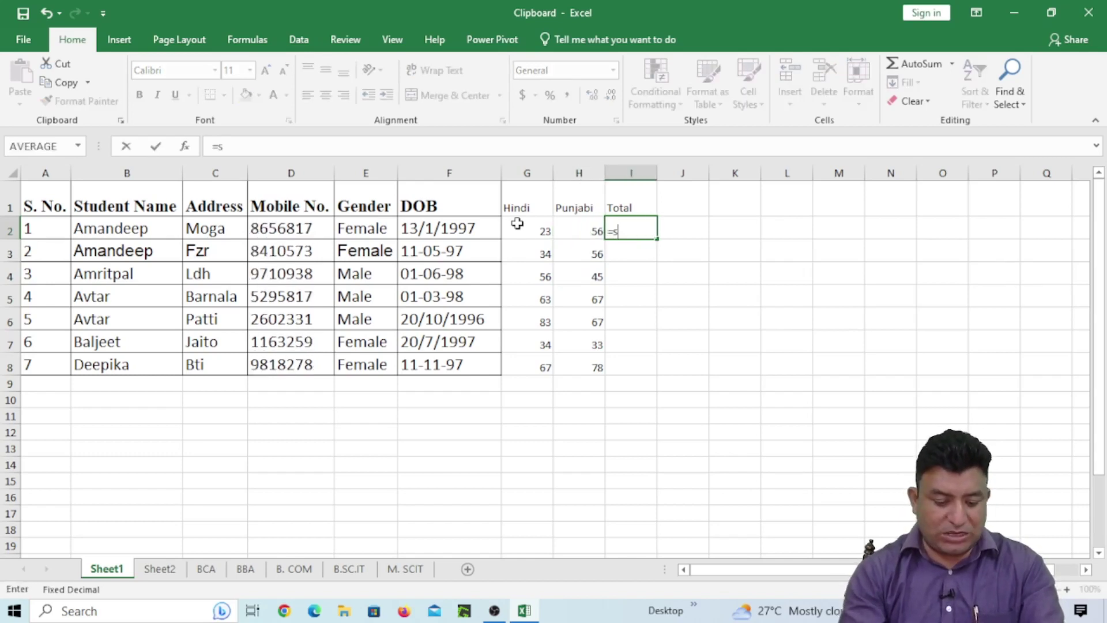
type("um")
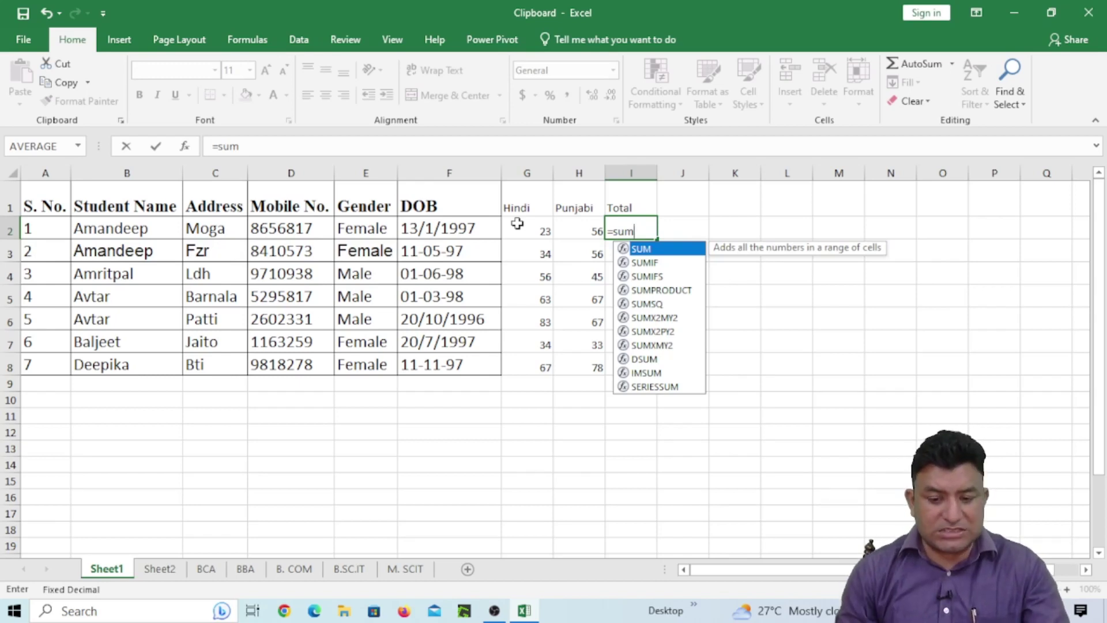
- Put =SUM(G2:H2) in I2 and fill it down to I8, giving totals 79 to 145
key("Tab")
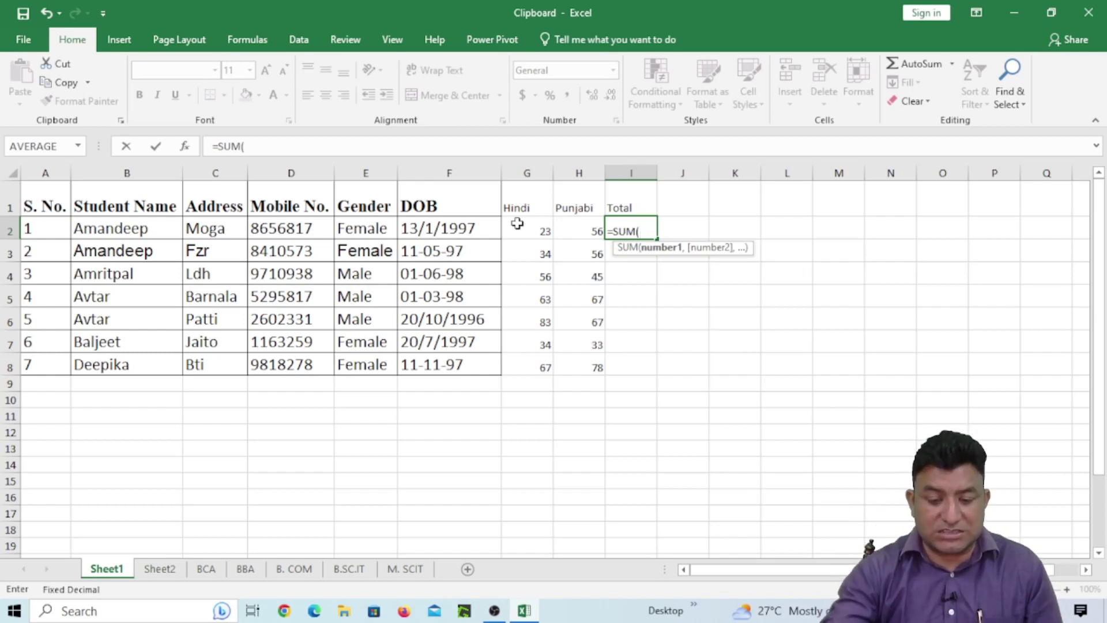
left_click_drag(519, 225, 584, 222)
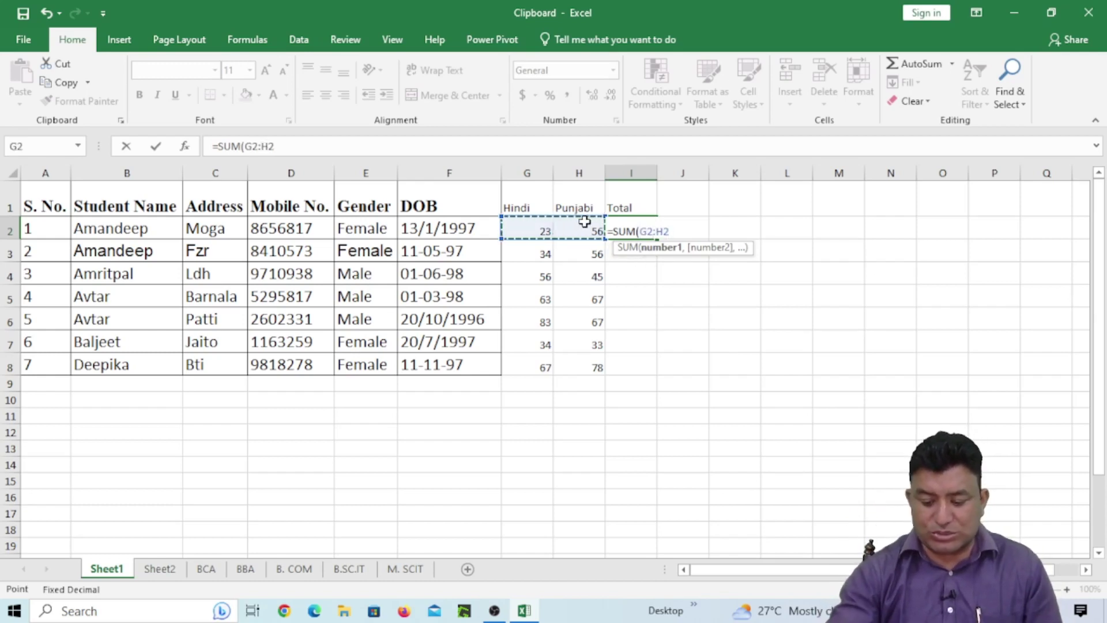
type(")")
key("Return")
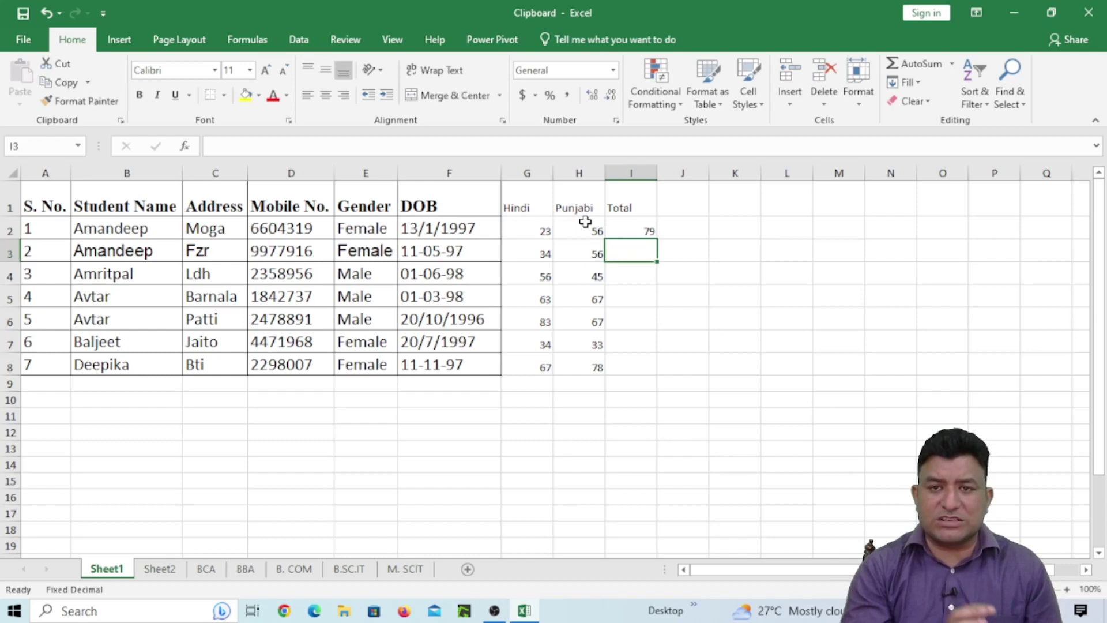
left_click(628, 231)
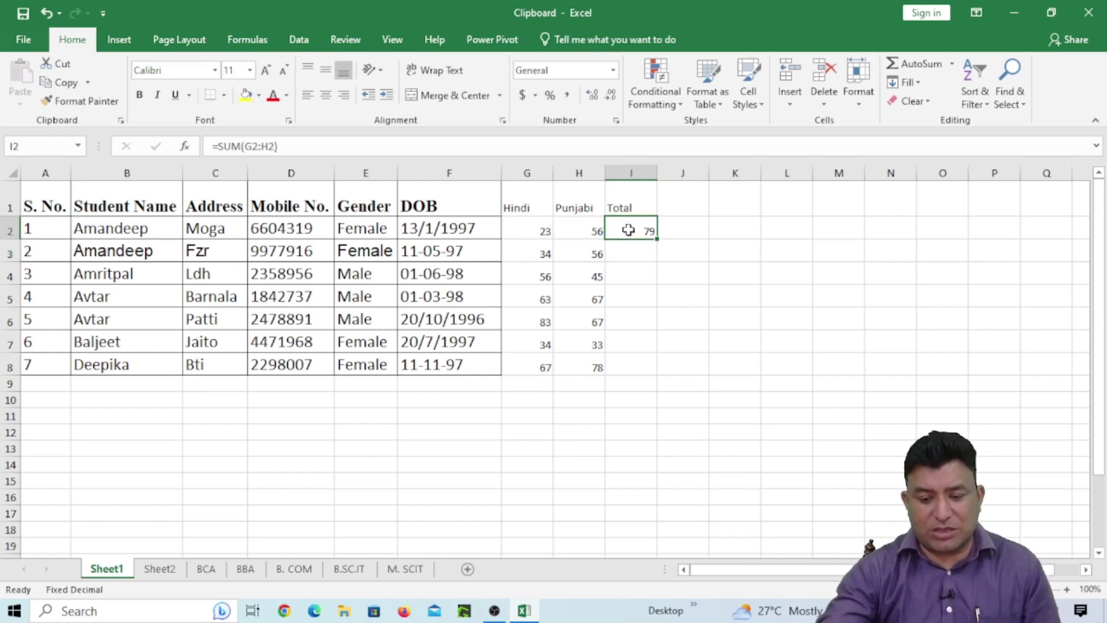
left_click_drag(658, 238, 656, 377)
left_click(545, 416)
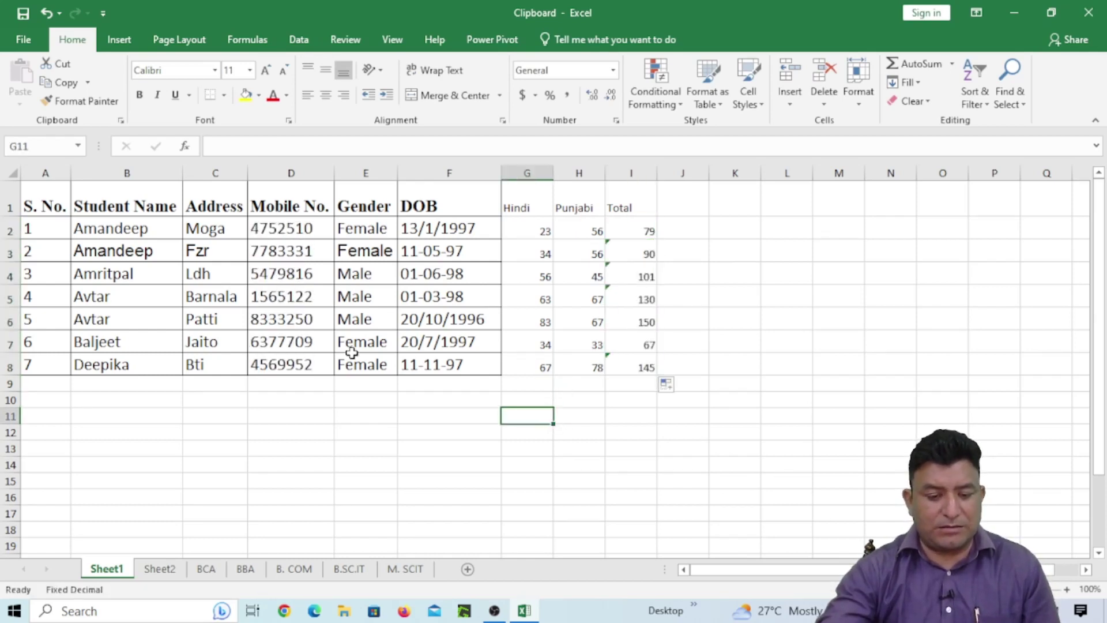
left_click(369, 229)
- Paint E2's formatting onto G1:I8 and check the total formulas
left_click(81, 102)
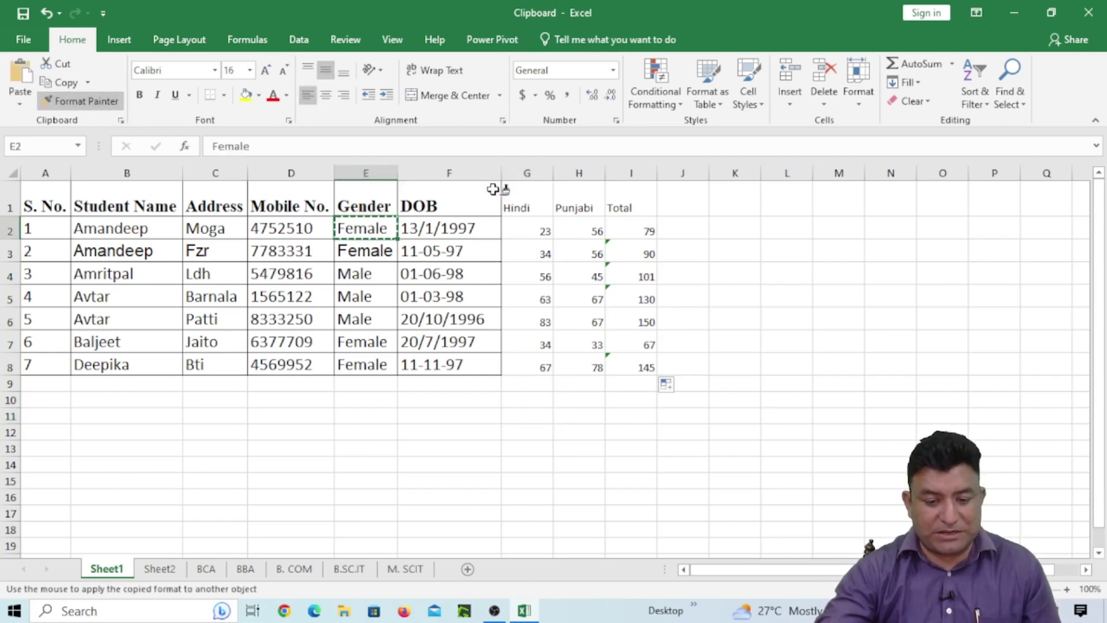
mouse_move(514, 193)
left_mouse_down()
mouse_move(657, 345)
mouse_move(655, 370)
mouse_move(641, 373)
left_mouse_up()
left_click(556, 434)
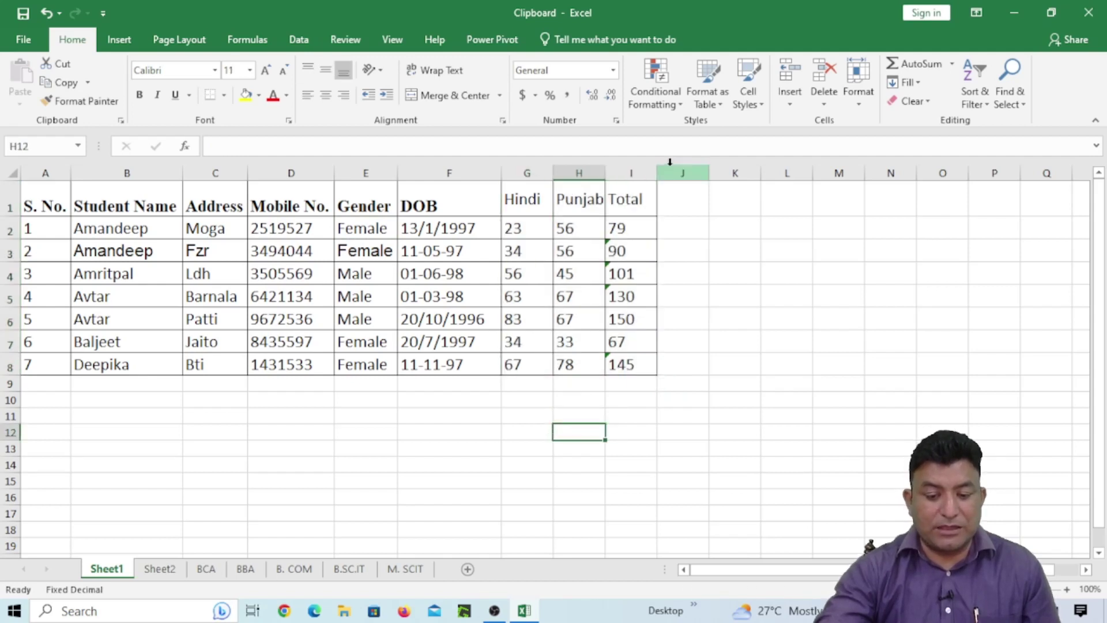
left_click(620, 341)
left_click(622, 274)
left_click(621, 318)
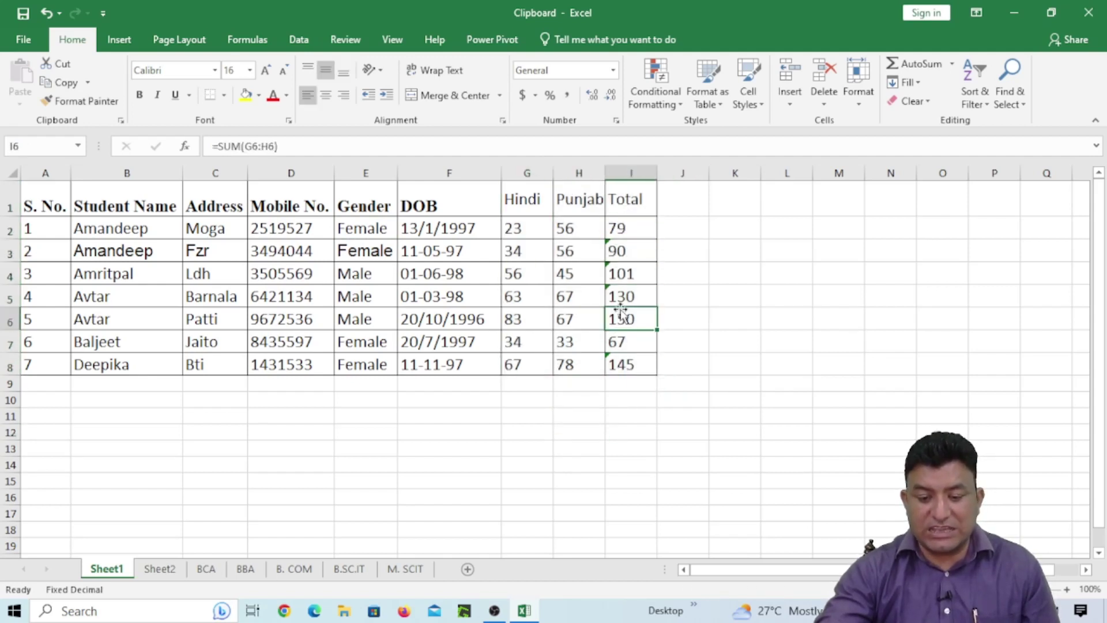
left_click(519, 228)
left_click(621, 230)
left_click(637, 288)
left_click(639, 317)
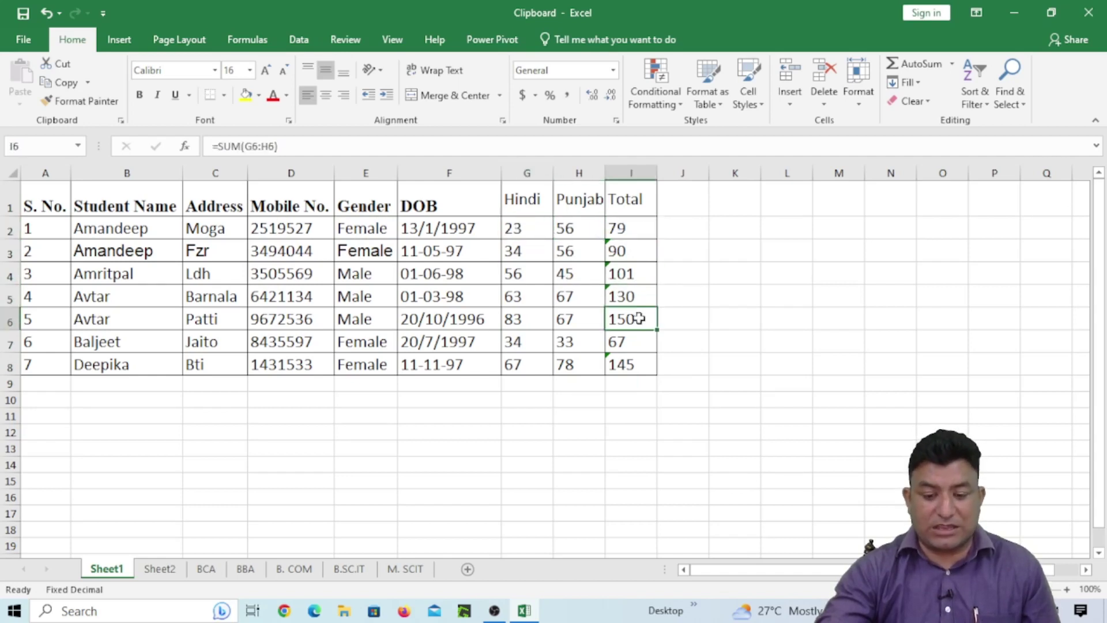
left_click(527, 363)
- Copy Barnala from C5, then select and copy the whole student table
left_click(229, 296)
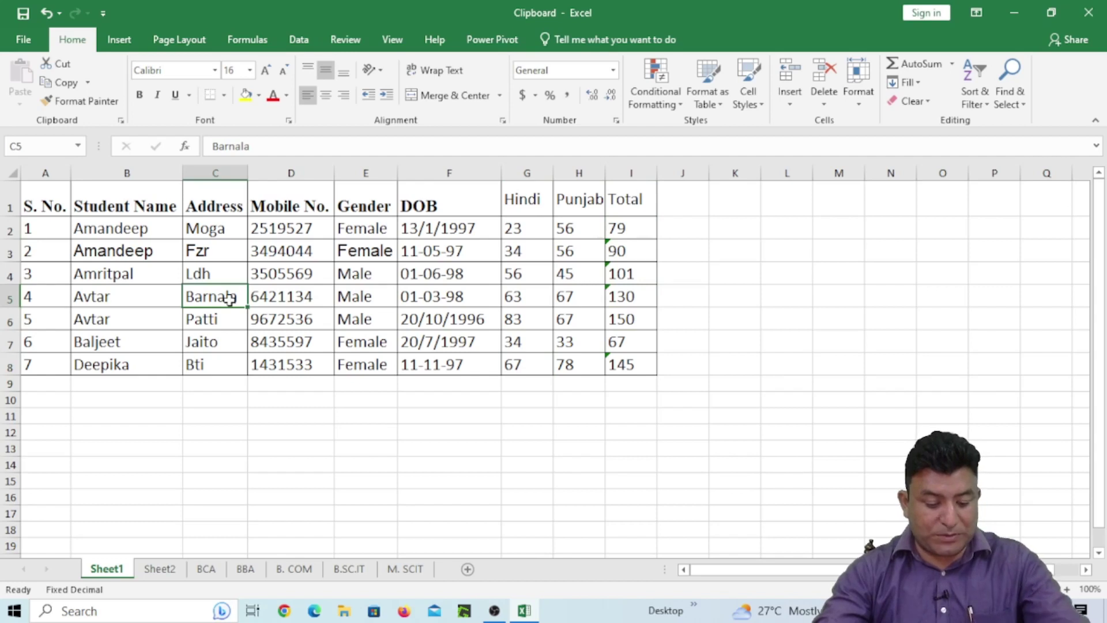
key("ctrl+c")
key("Escape")
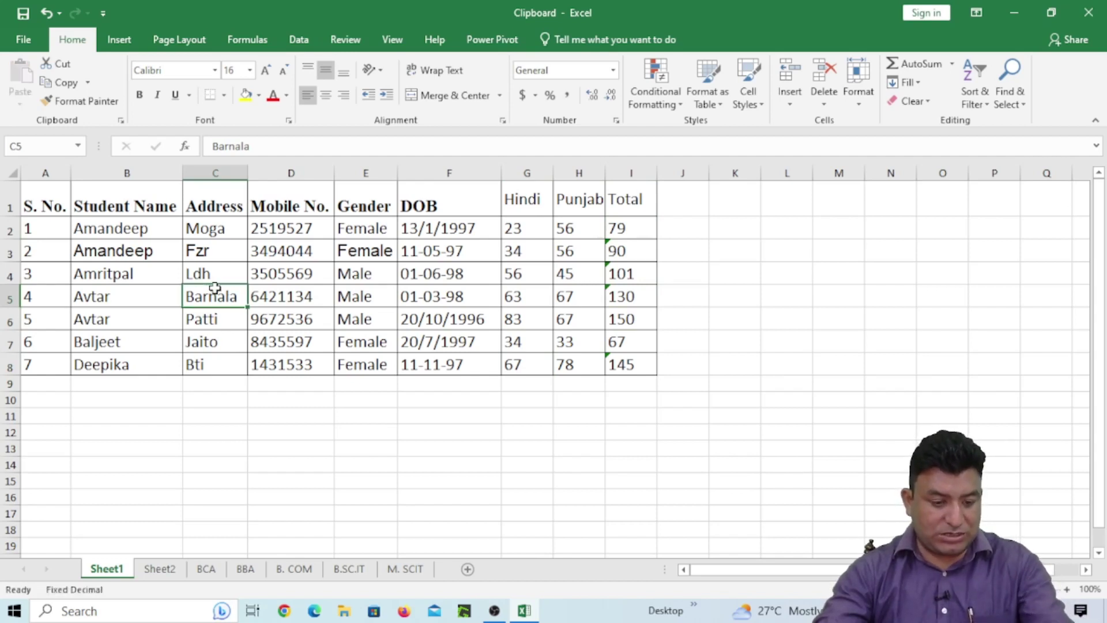
left_click(215, 400)
left_click(120, 229)
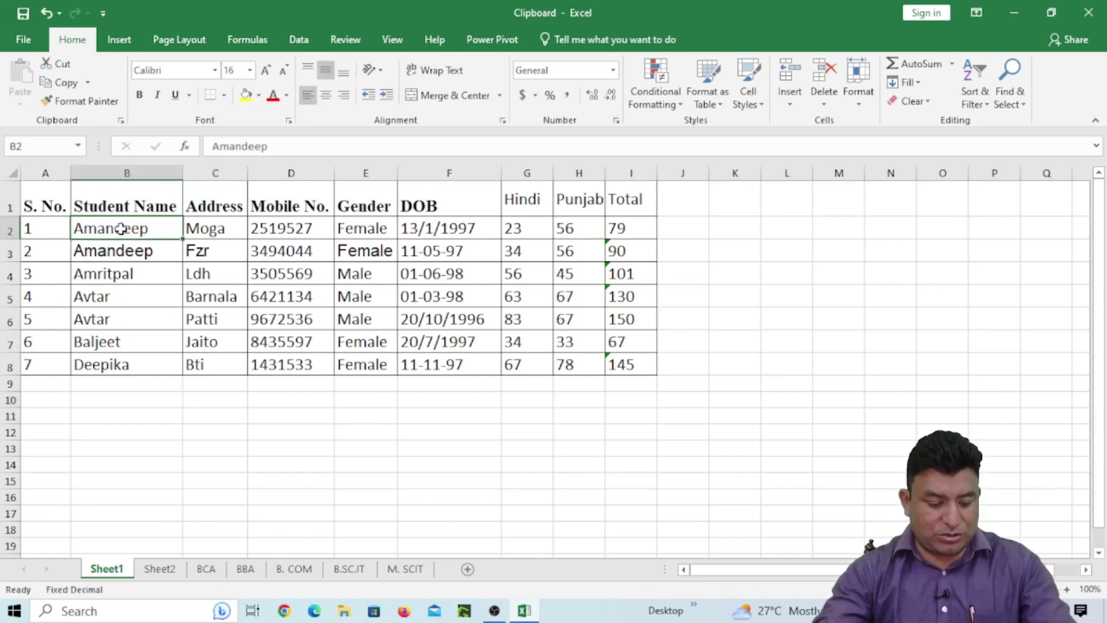
key("ctrl+a")
key("ctrl+c")
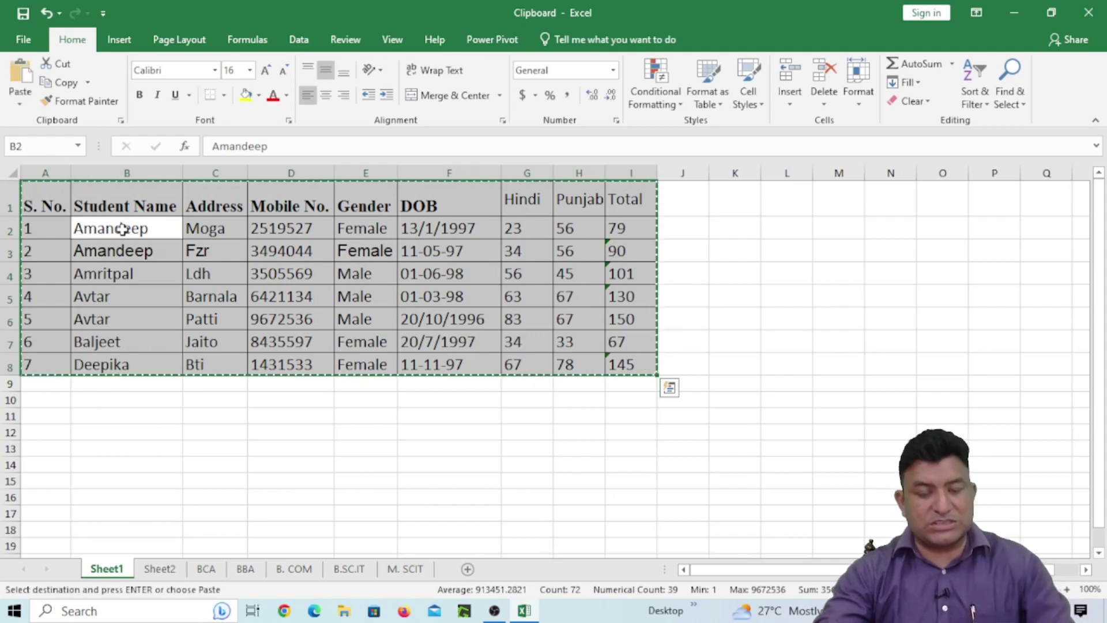
- Paste the copied student table at A10 from the Office Clipboard
left_click(38, 401)
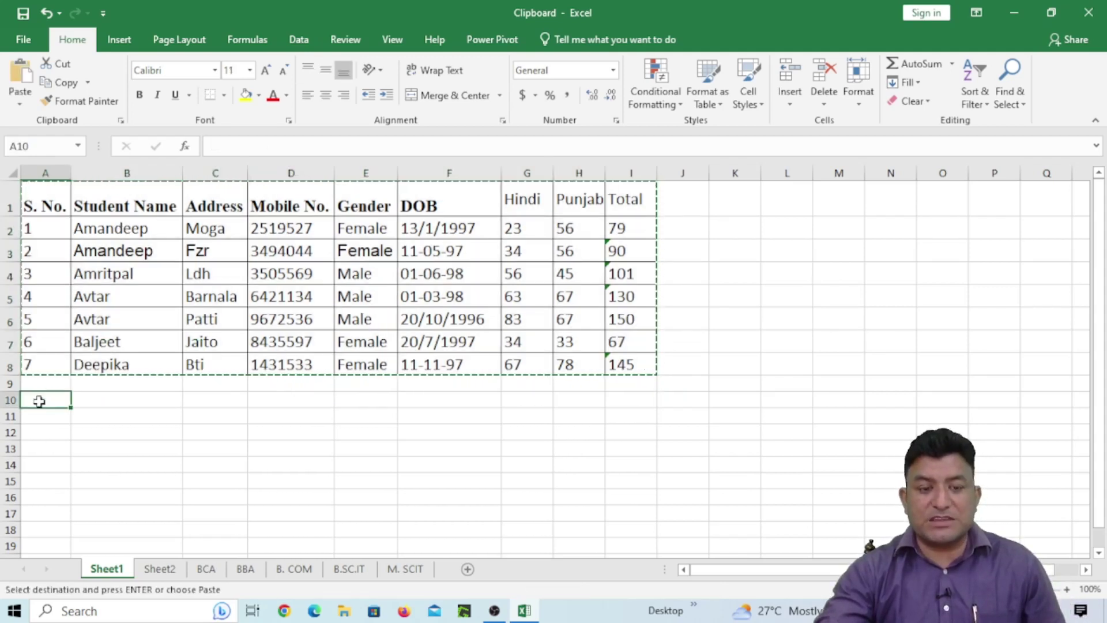
left_click(121, 120)
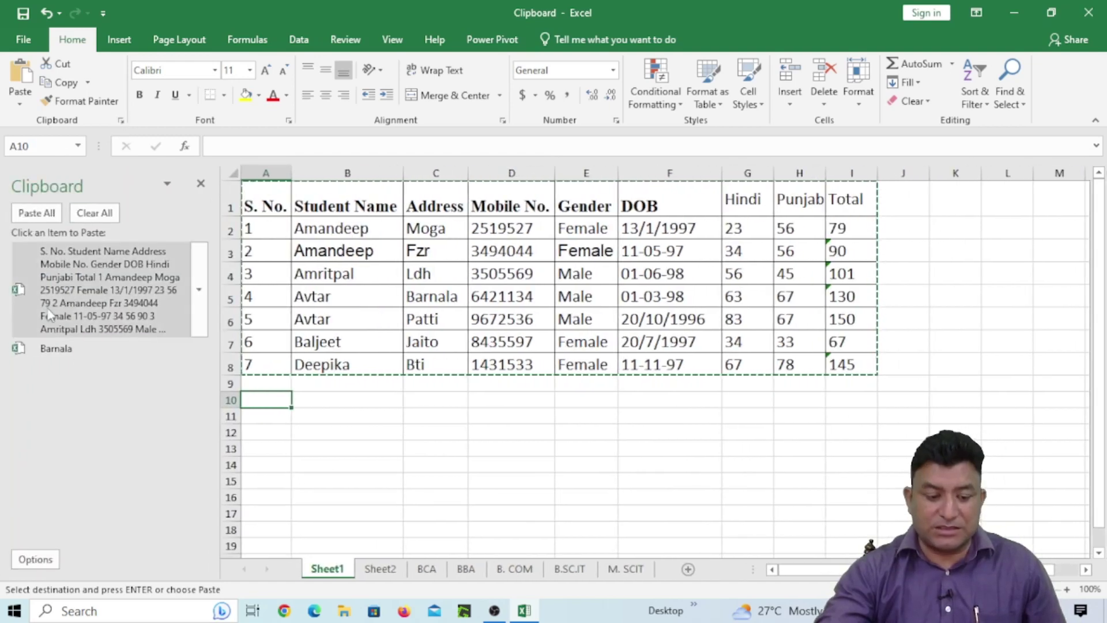
left_click(101, 291)
left_click(1027, 402)
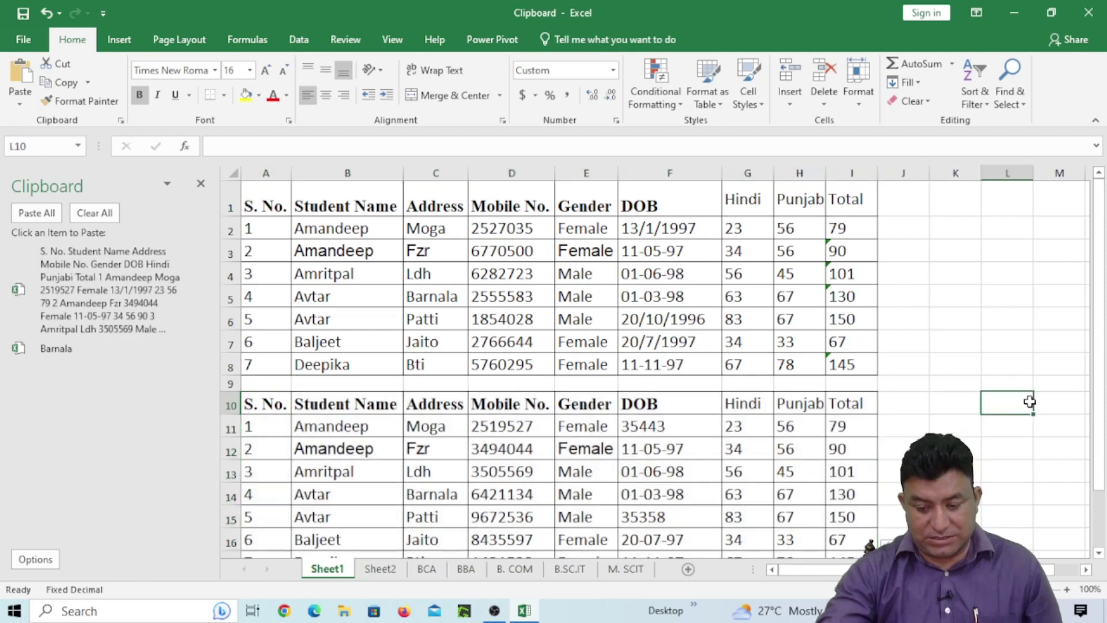
left_click(841, 426)
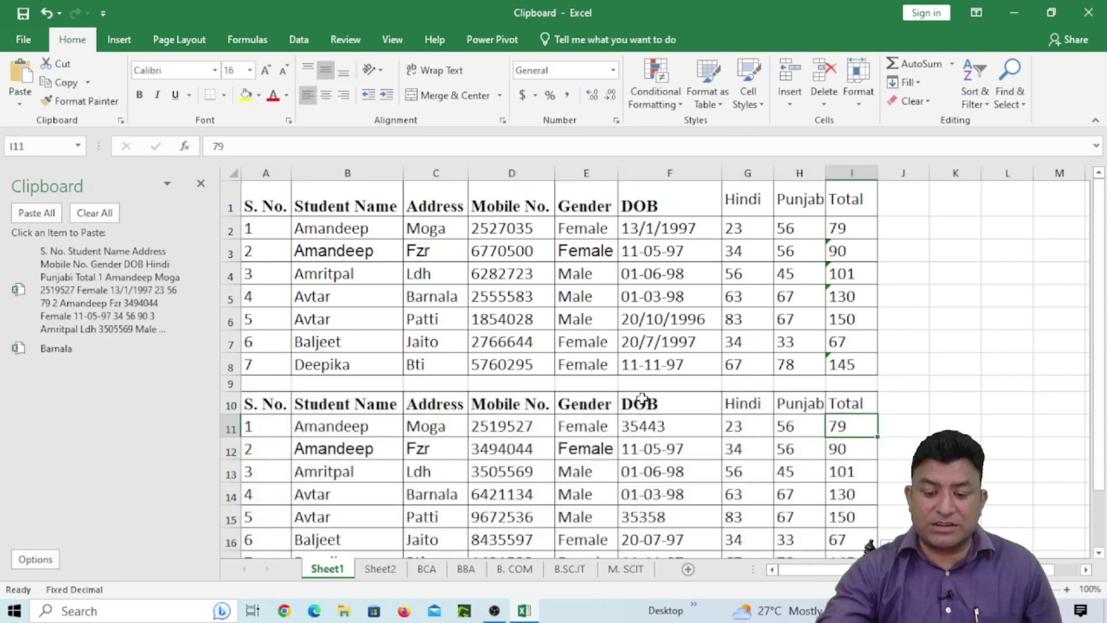
left_click(834, 453)
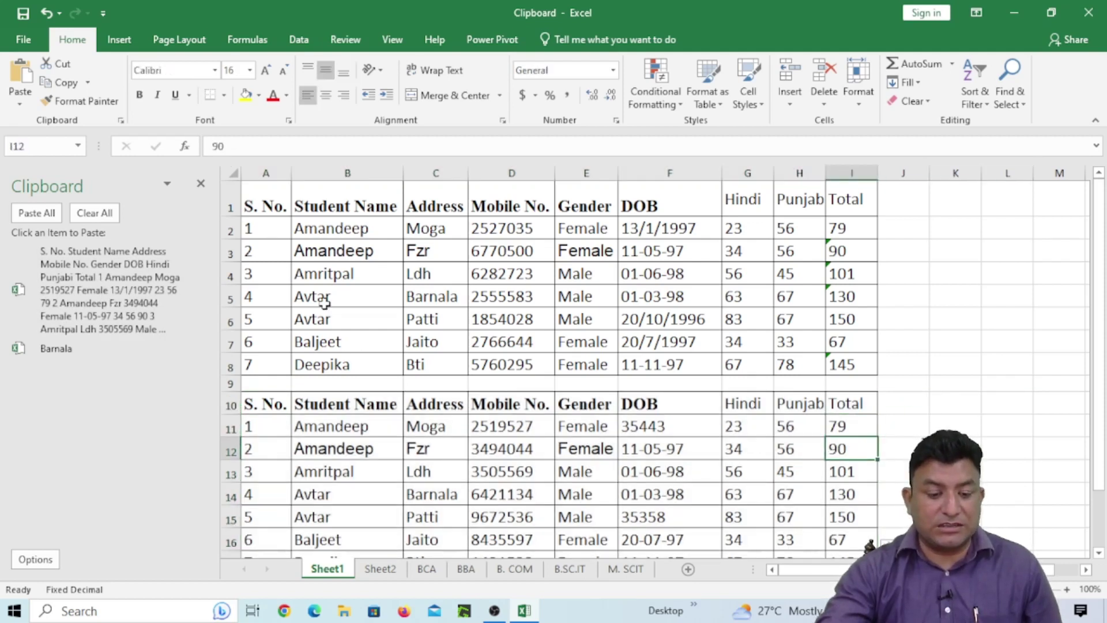
- Close the Clipboard pane and compare original total formulas with the pasted plain-value totals
left_click(202, 183)
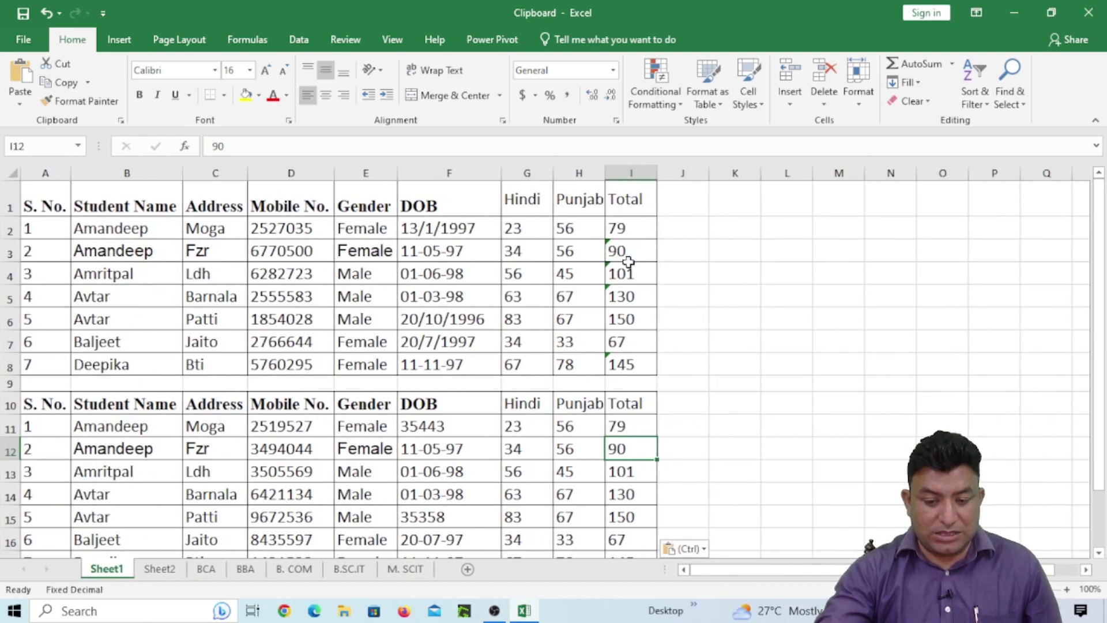
left_click(624, 233)
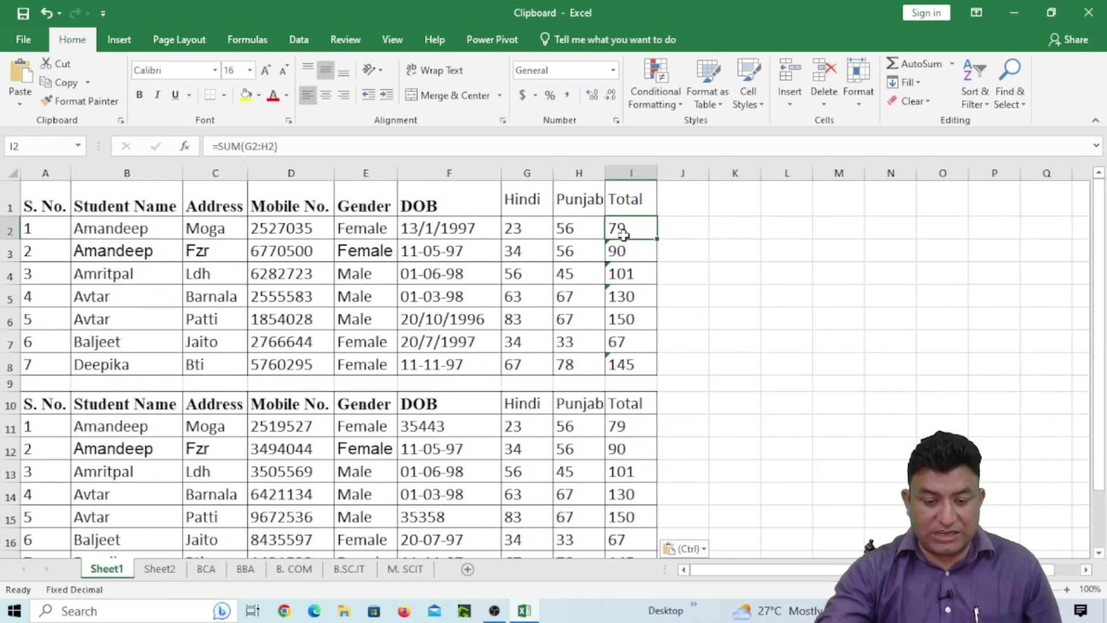
left_click(618, 425)
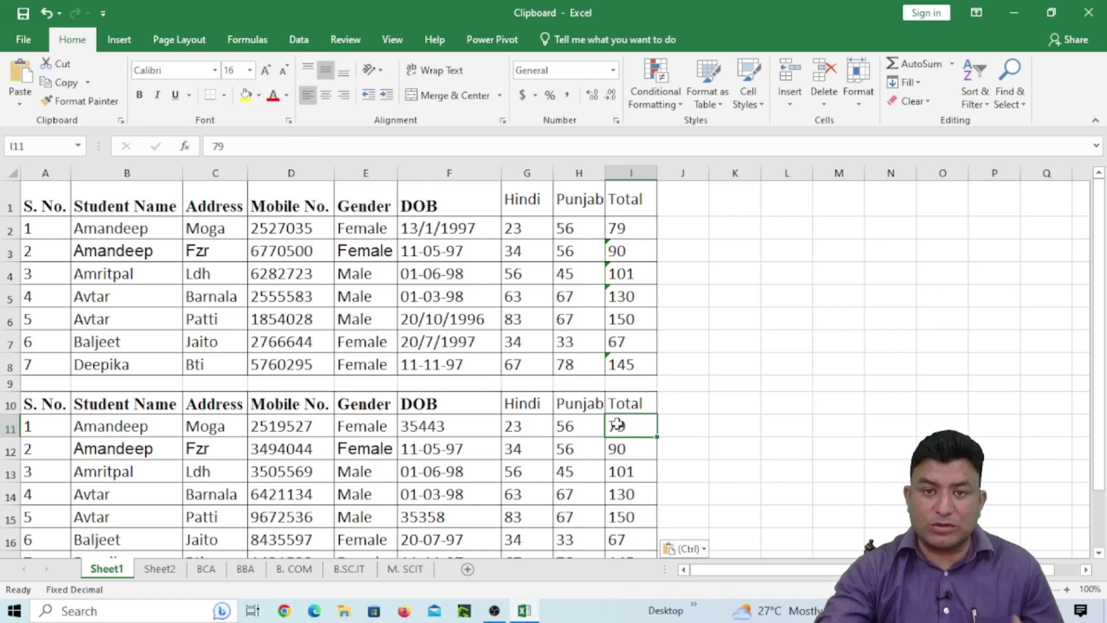
left_click(621, 449)
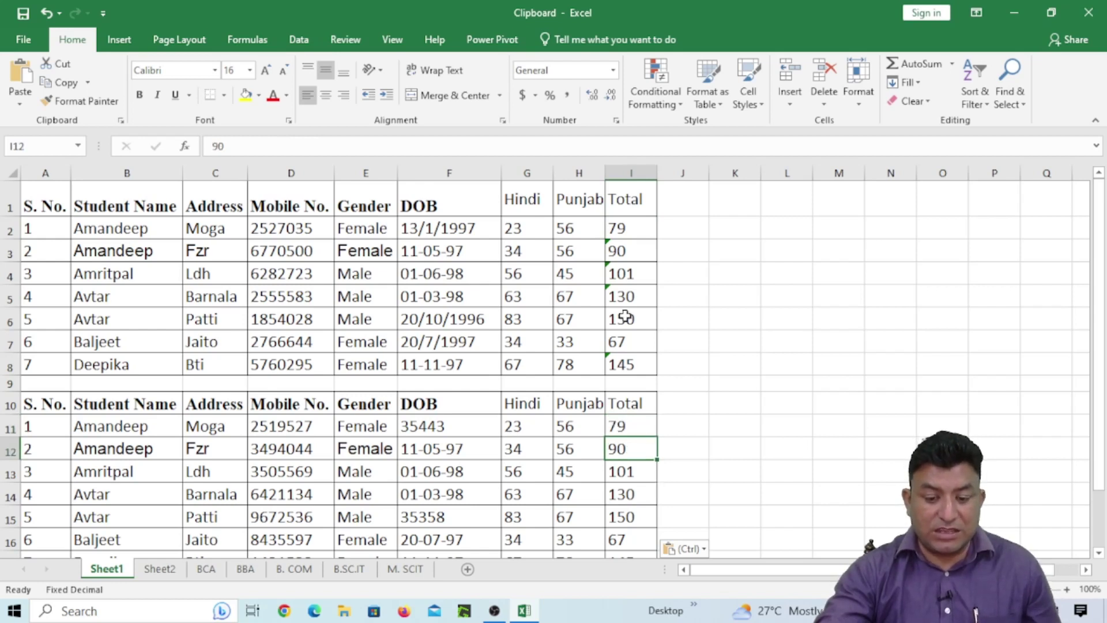
left_click(634, 253)
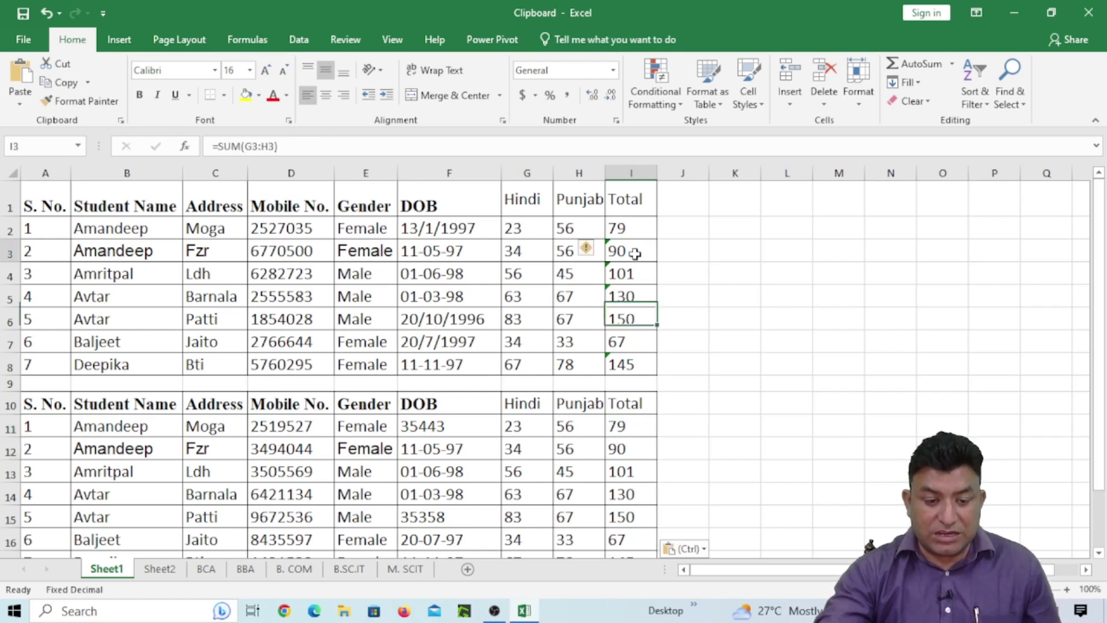
left_click(633, 453)
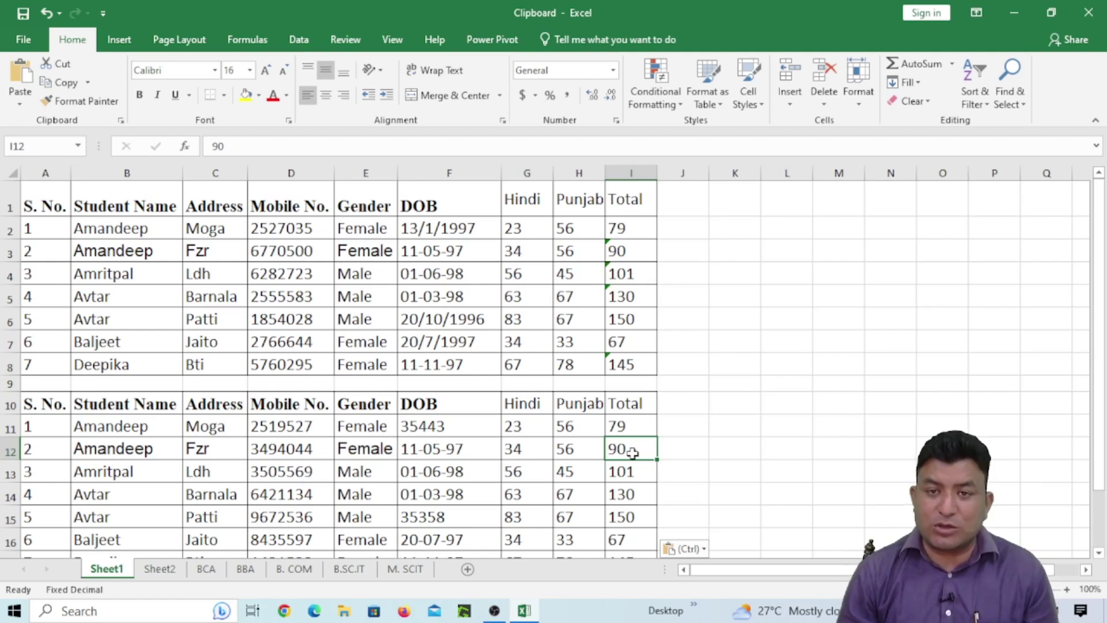
left_click(630, 498)
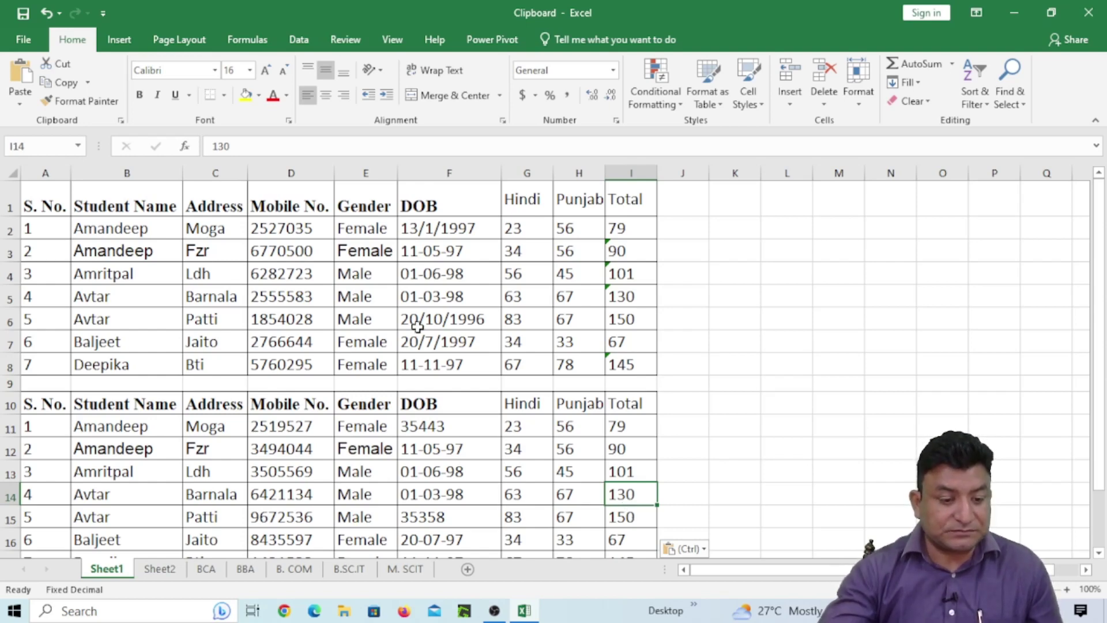
left_click(121, 120)
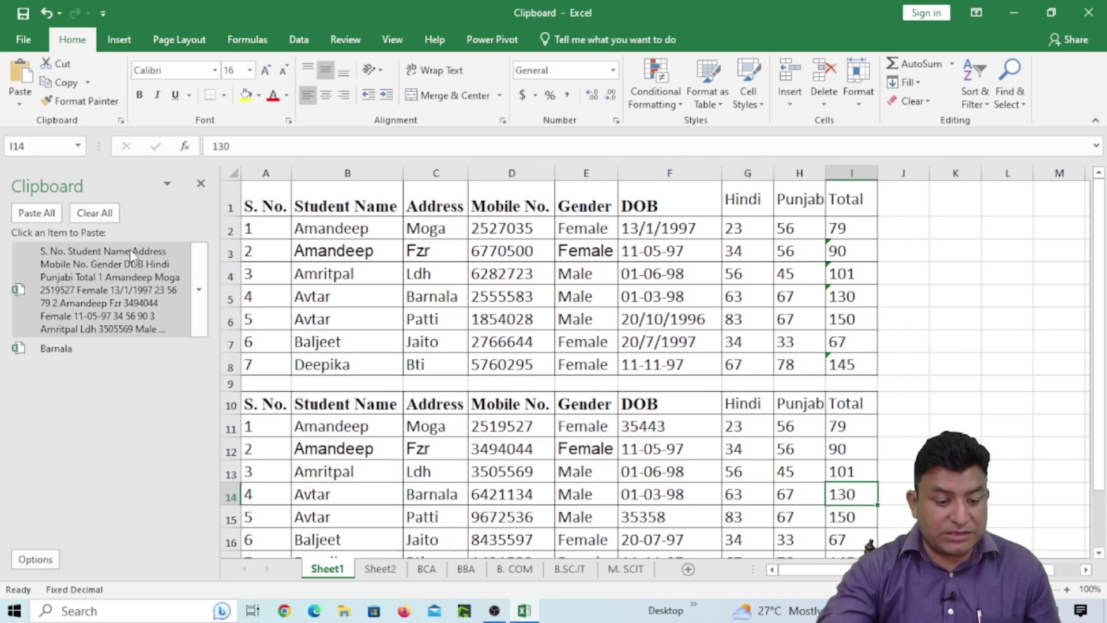
left_click(91, 216)
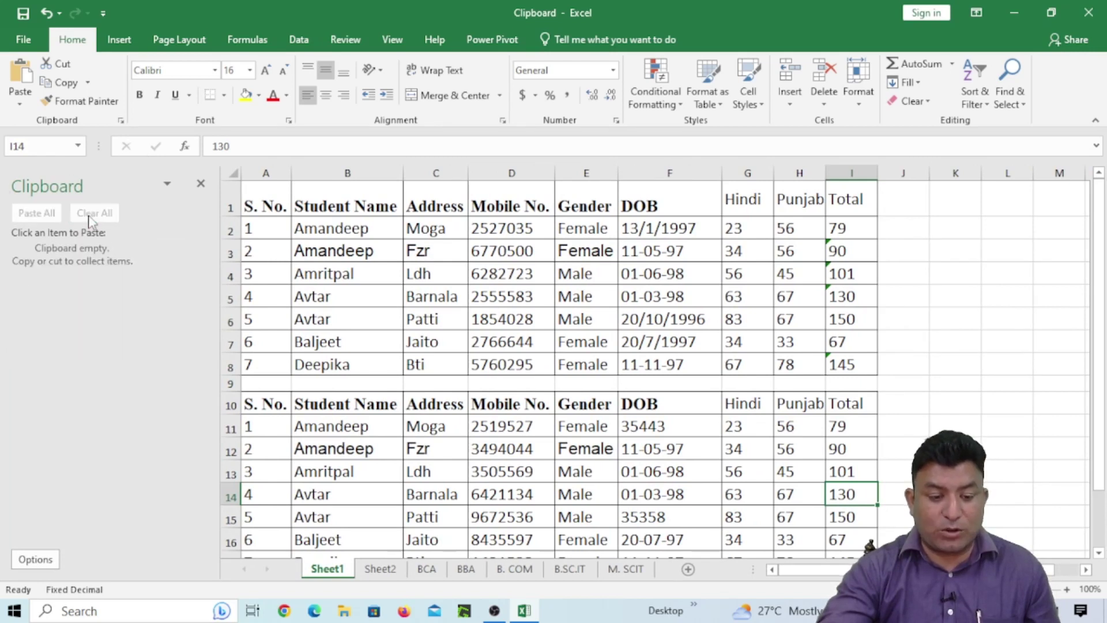
left_click(167, 184)
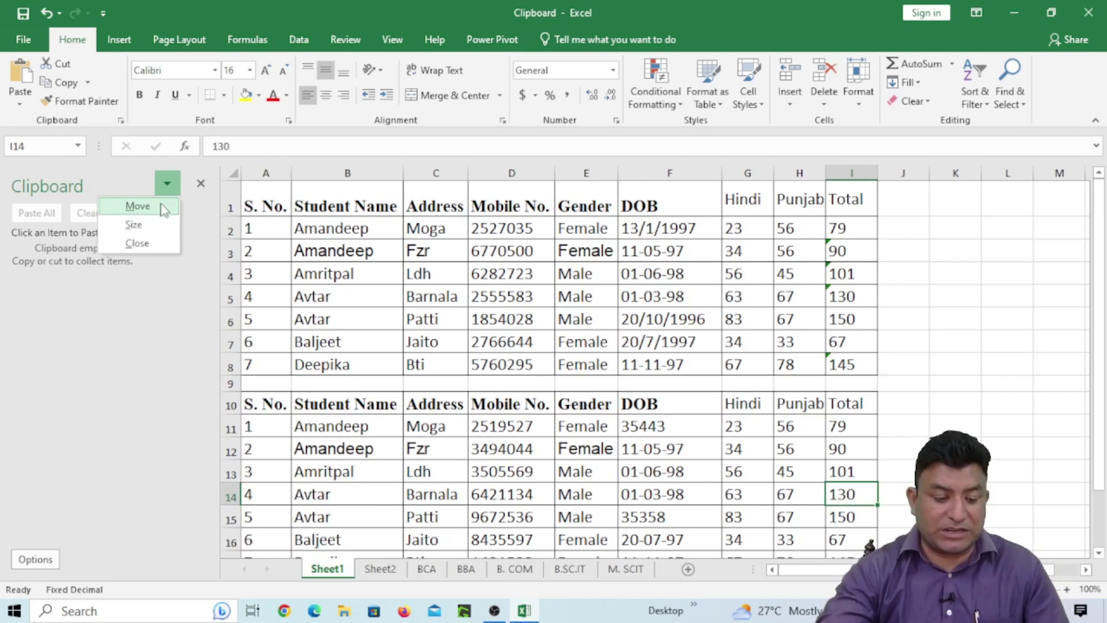
left_click(162, 208)
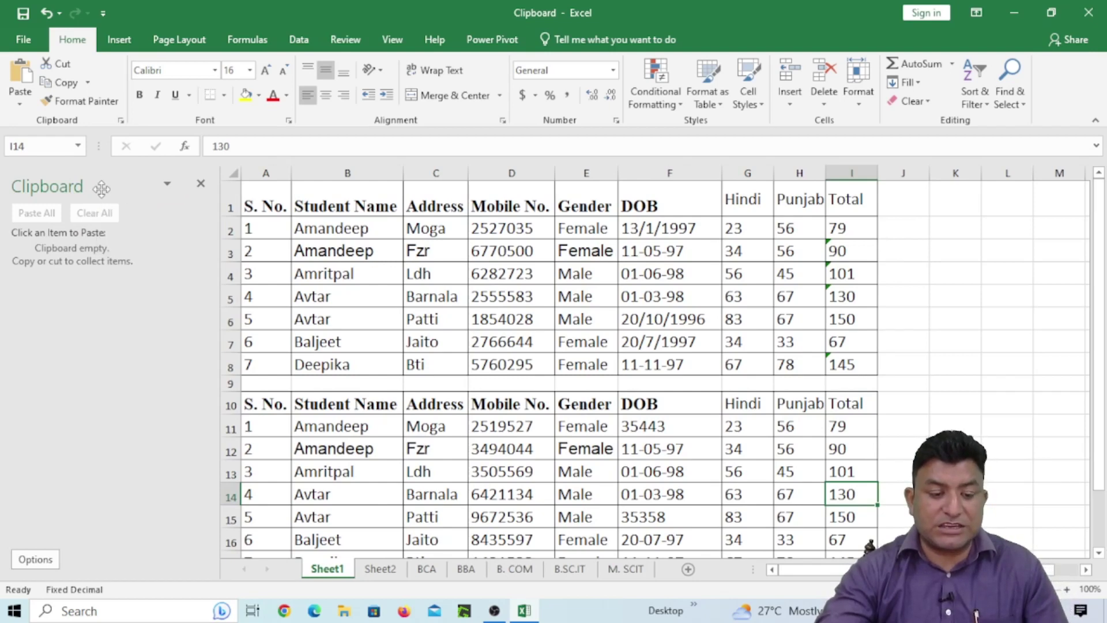
left_click_drag(109, 187, 780, 224)
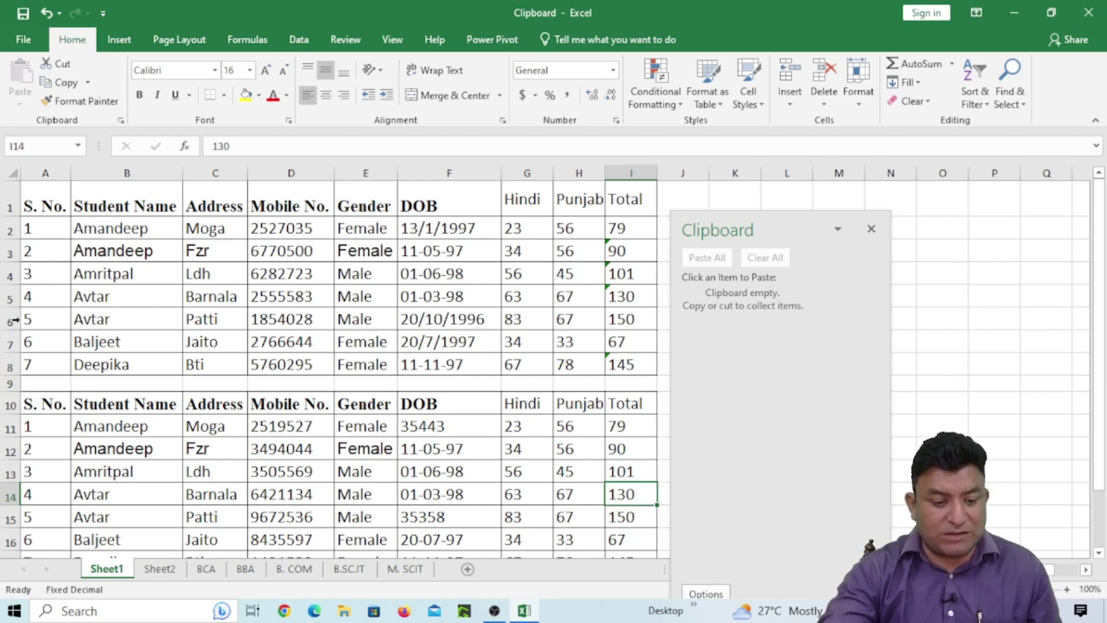
double_click(784, 231)
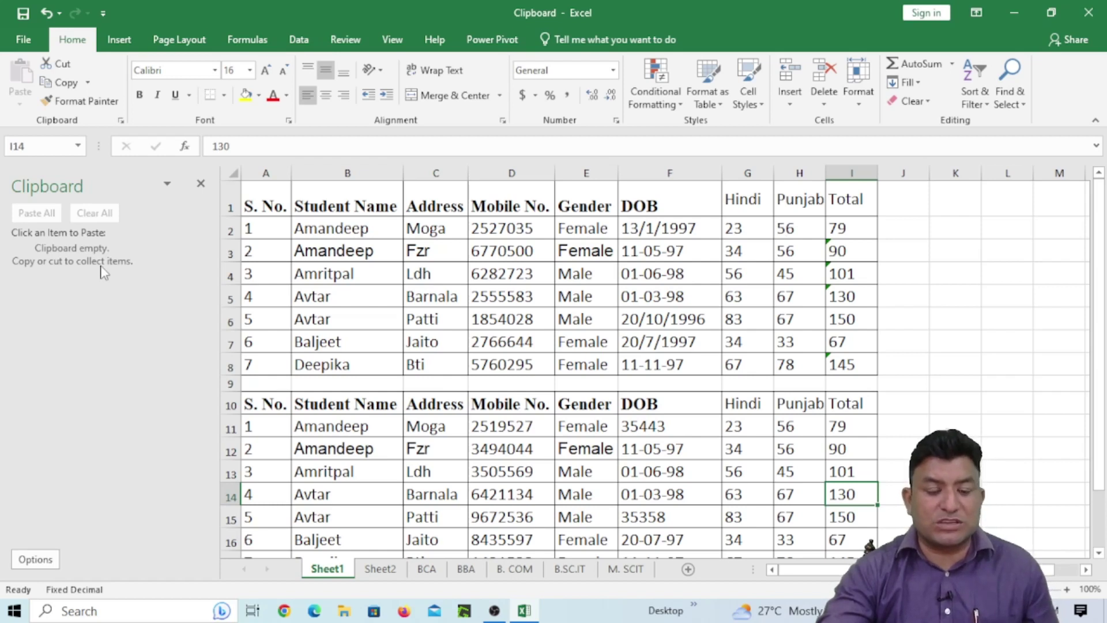
left_click(167, 184)
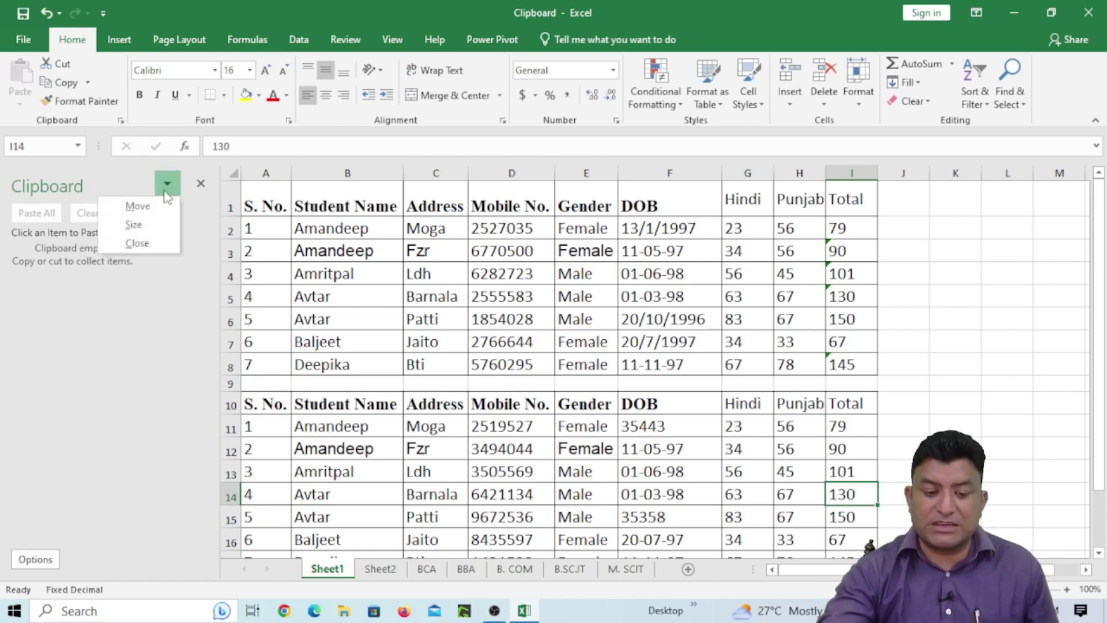
left_click(157, 226)
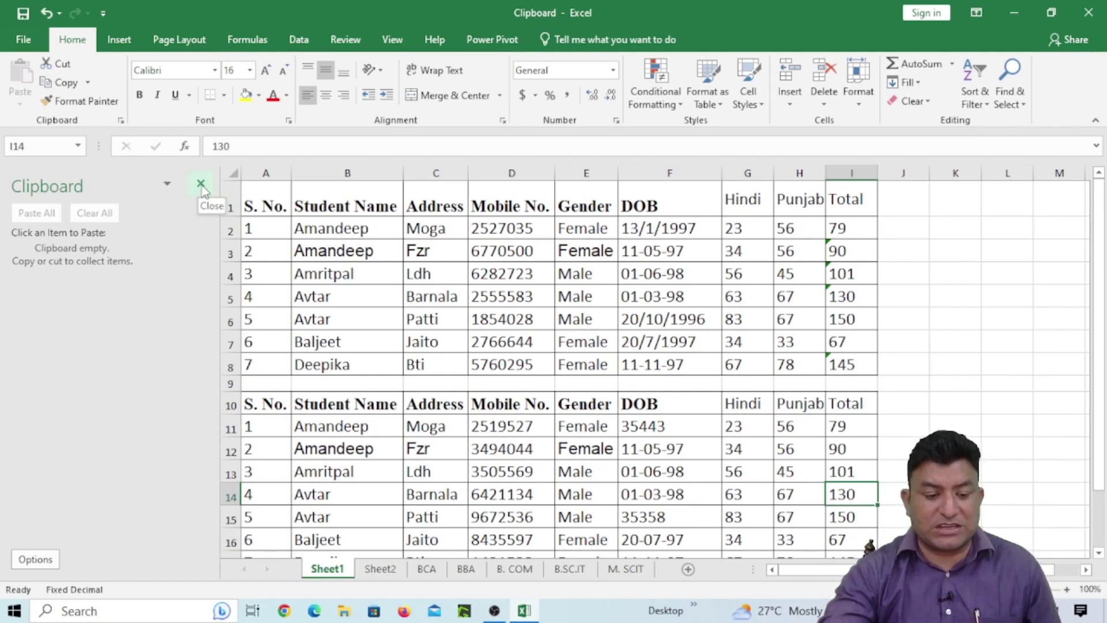
left_click(201, 184)
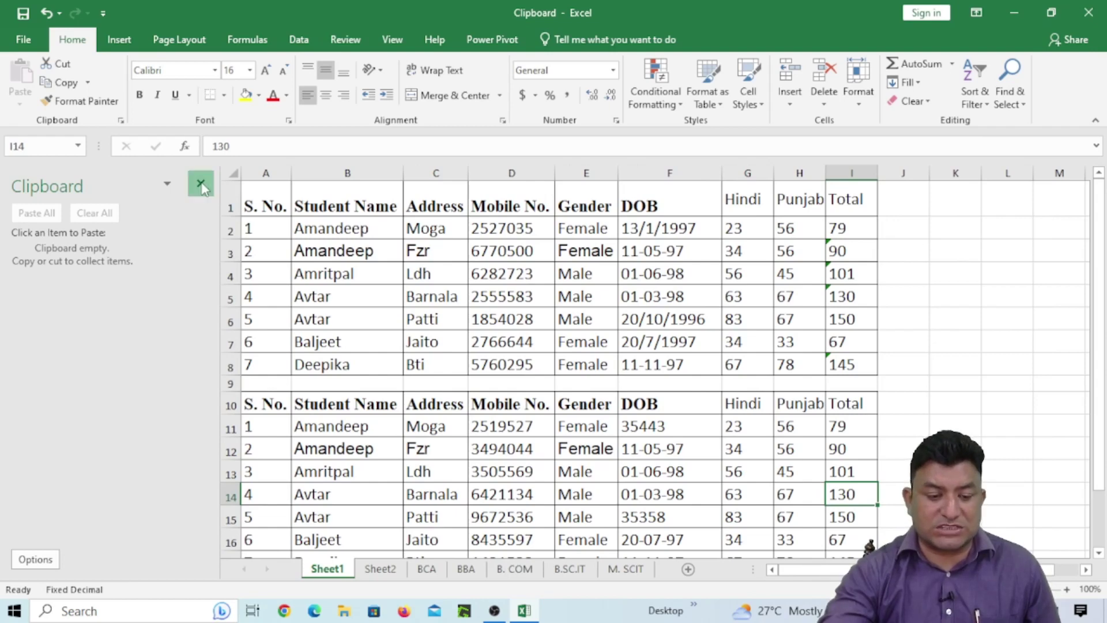
left_click(121, 121)
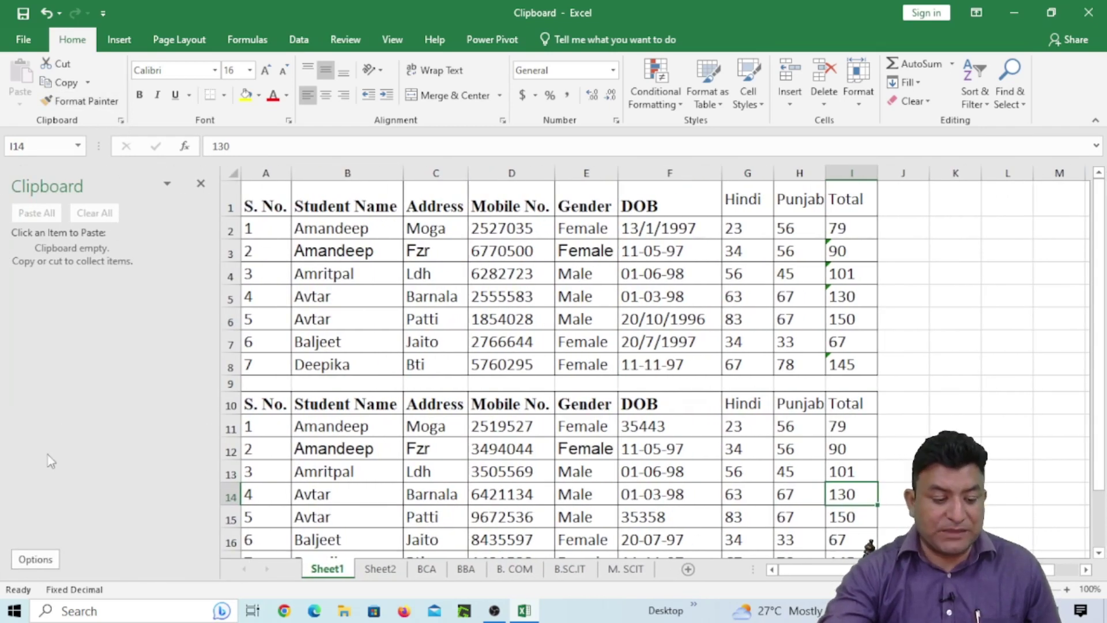
- Look over the Office Clipboard Options menu, then close it and the pane
left_click(39, 560)
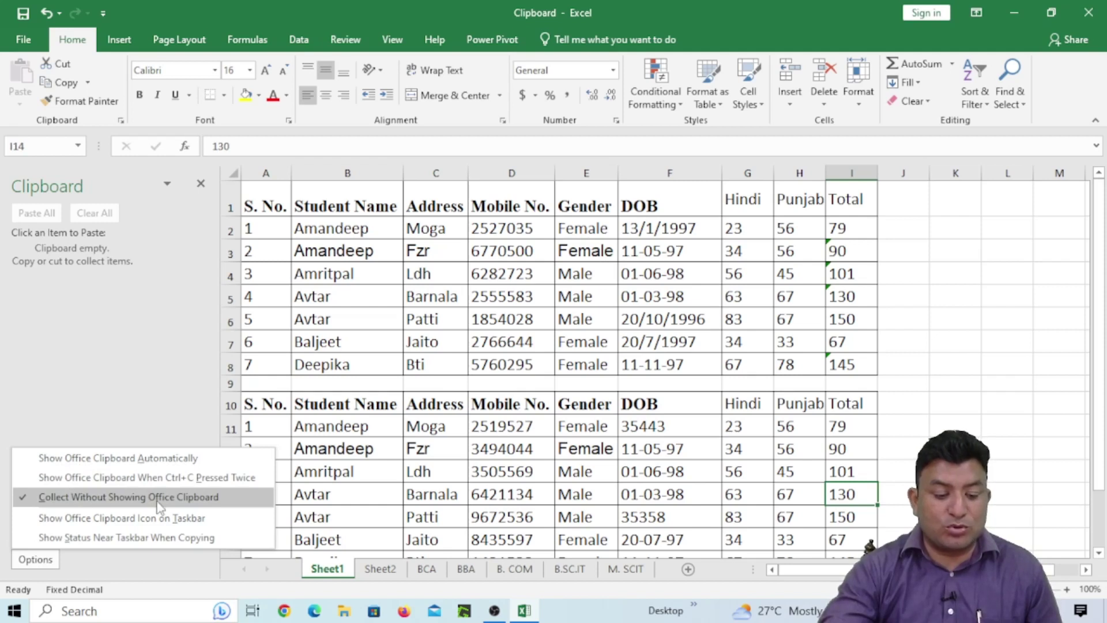
left_click(202, 184)
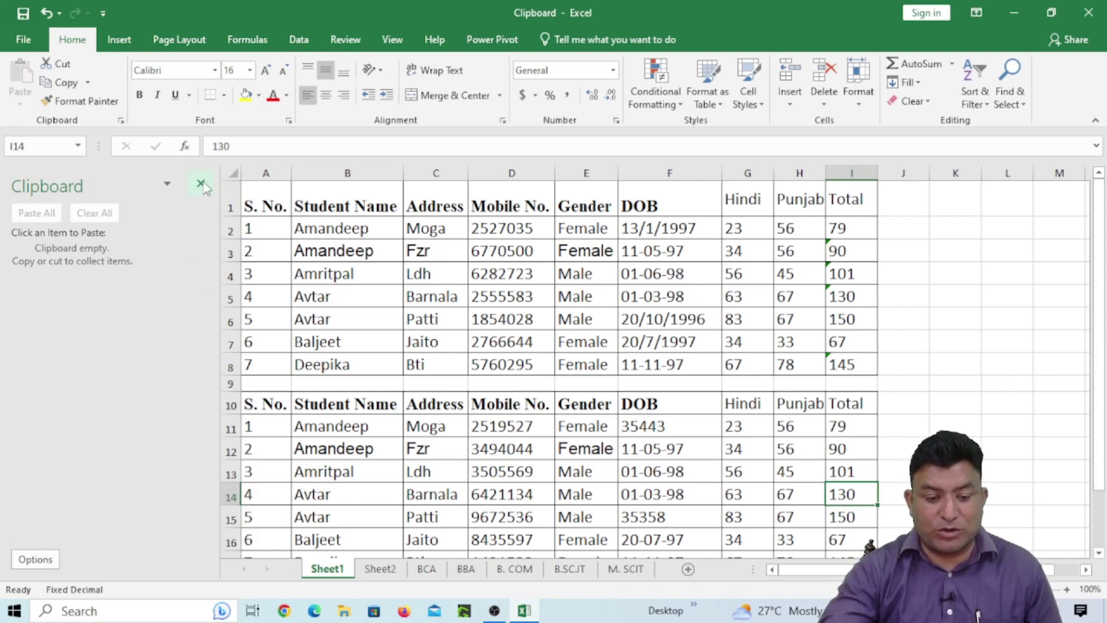
left_click(202, 185)
left_click(315, 275)
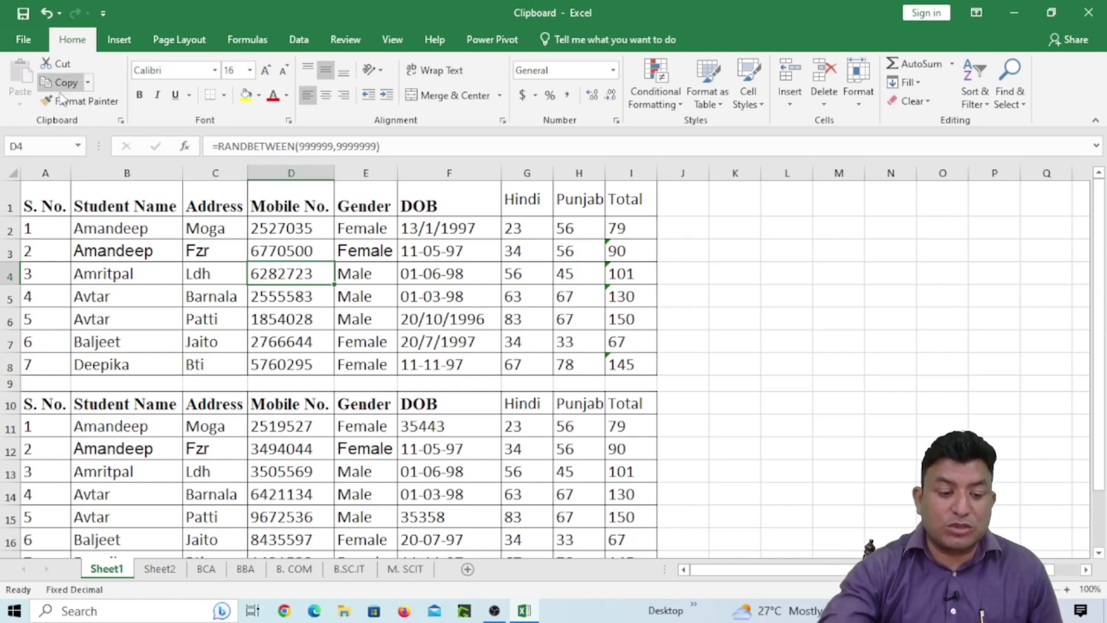
- Set the Office Clipboard to Show Office Clipboard Automatically, then close the pane
left_click(120, 120)
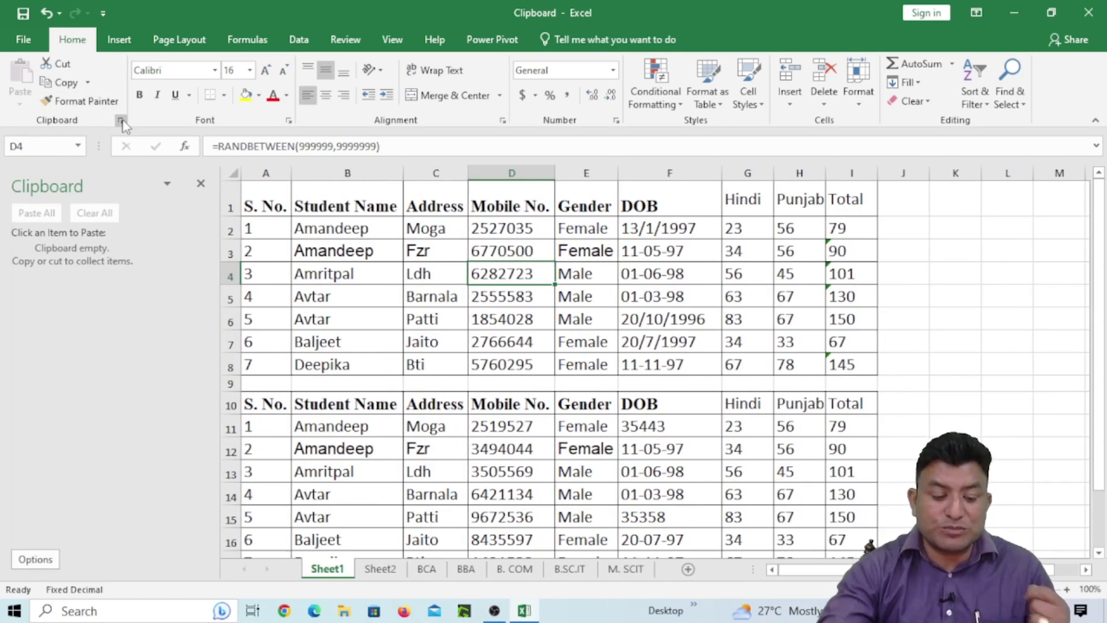
left_click(29, 560)
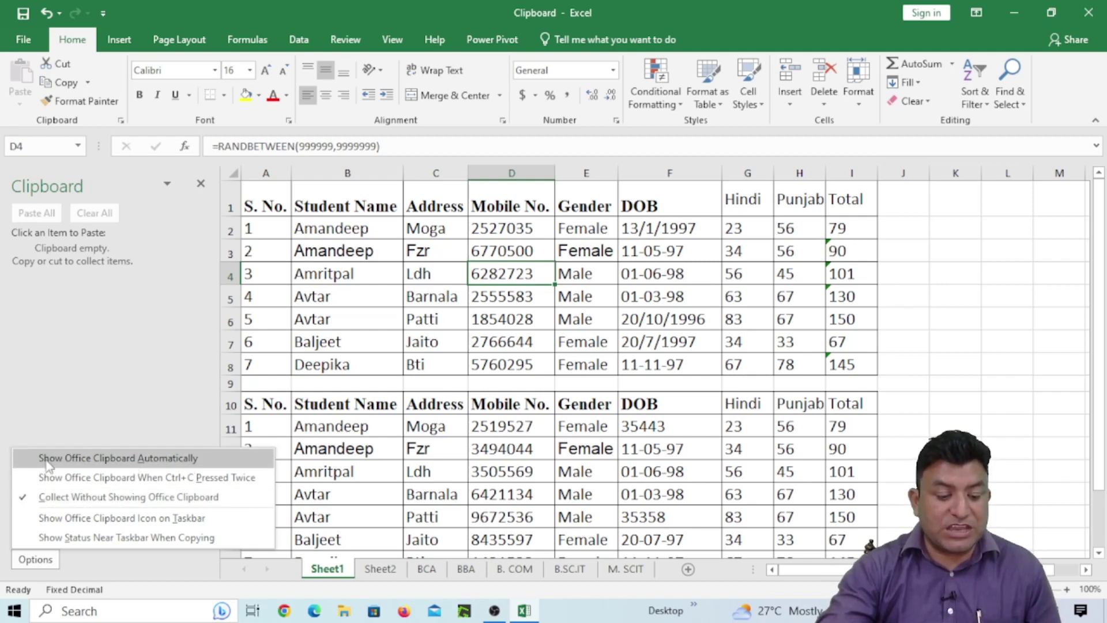
left_click(143, 458)
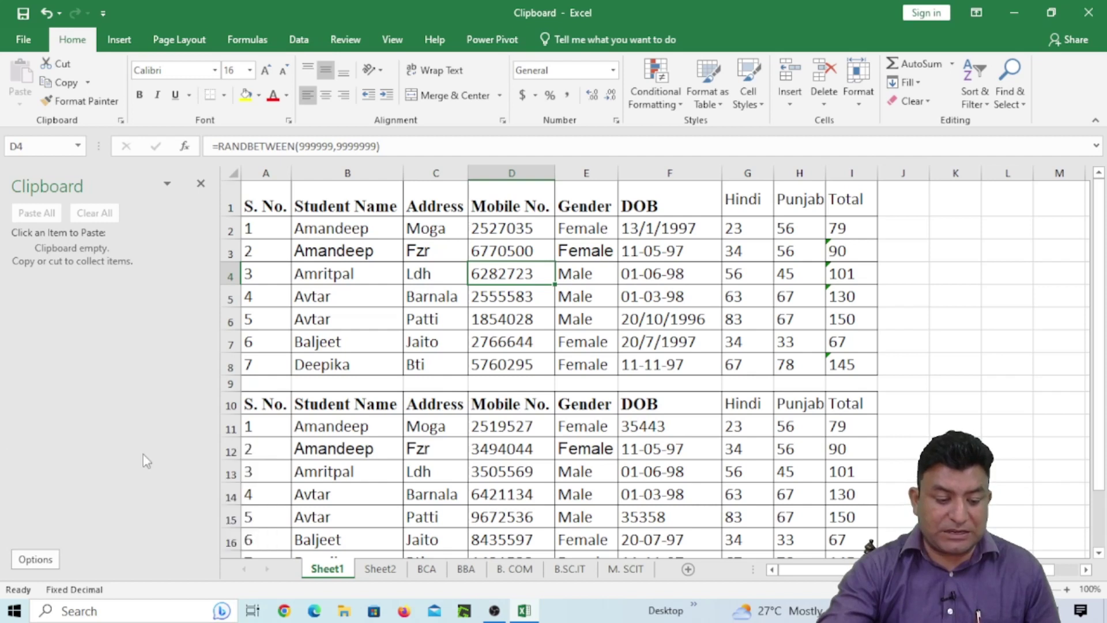
left_click(48, 564)
left_click(28, 499)
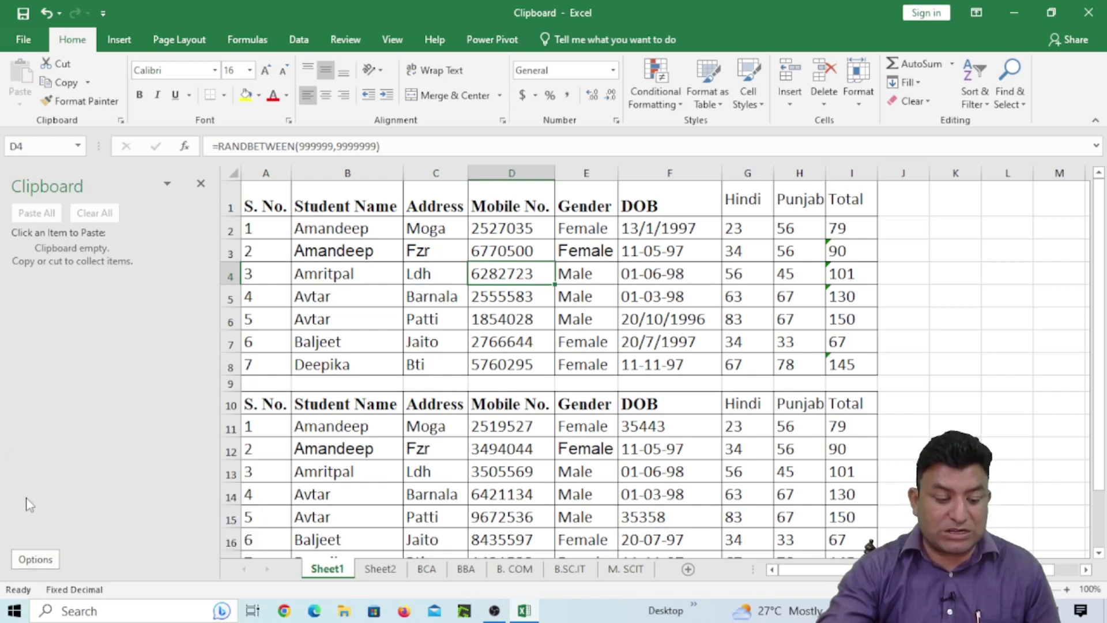
left_click(37, 560)
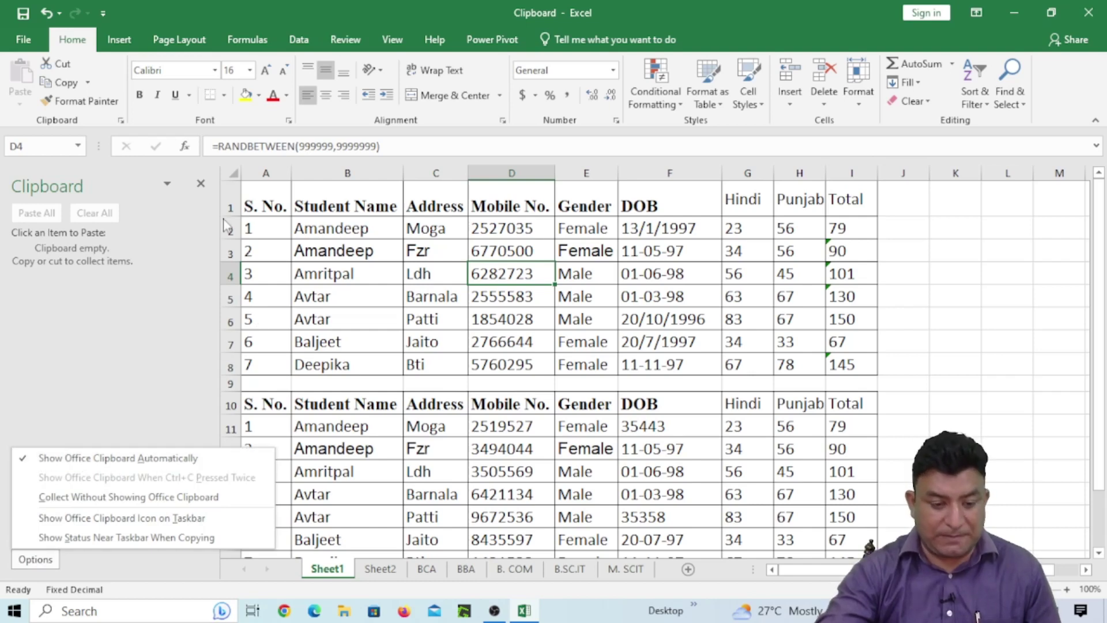
left_click(202, 185)
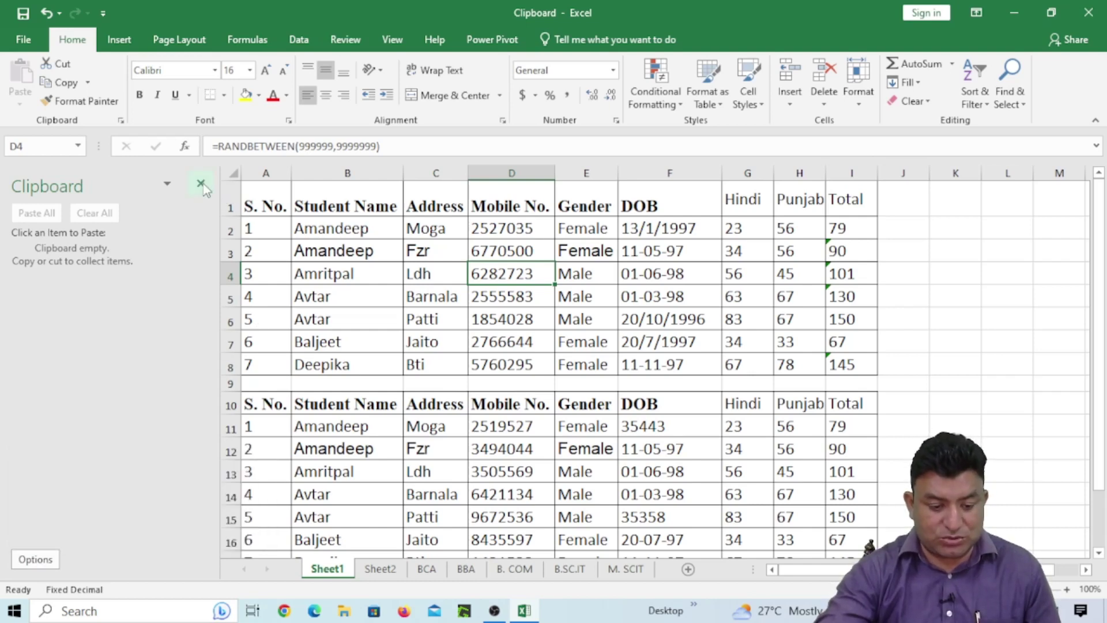
left_click(202, 185)
- Copy Amandeep (B3) and Avtar (B5) so the pane pops up, then Clear All
left_click(155, 262)
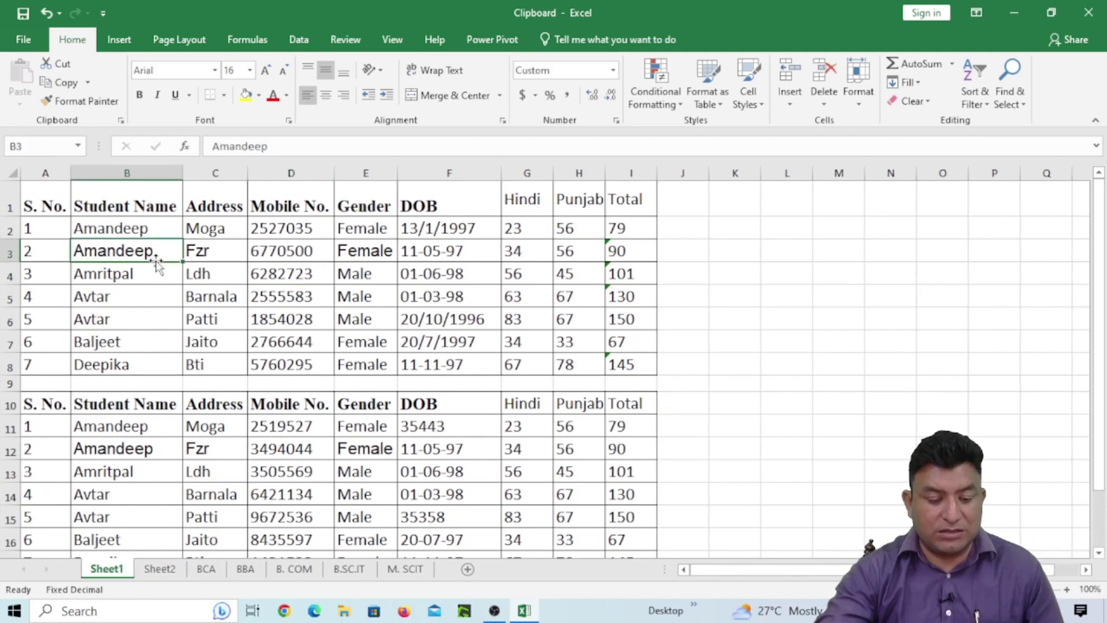
key("ctrl+c")
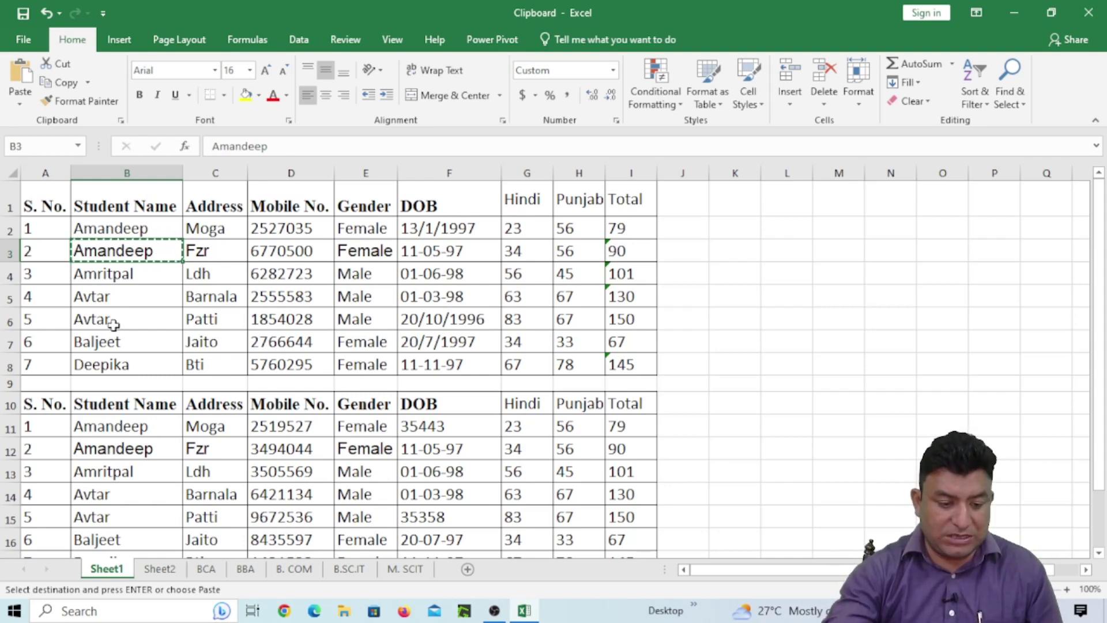
left_click(104, 299)
key("ctrl+c")
key("ctrl+c")
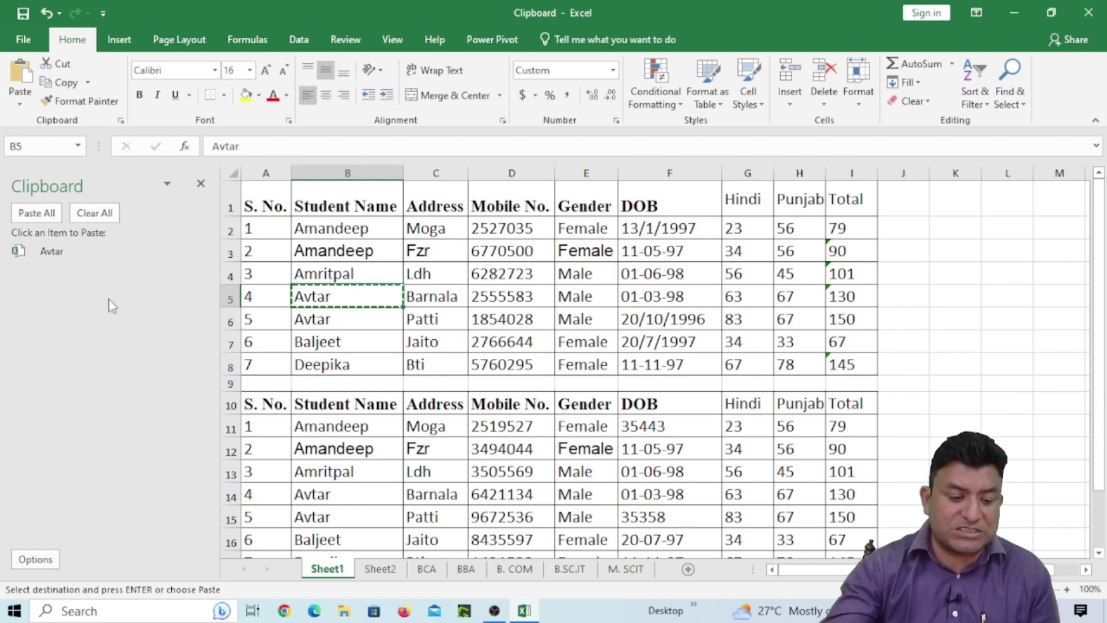
left_click(35, 559)
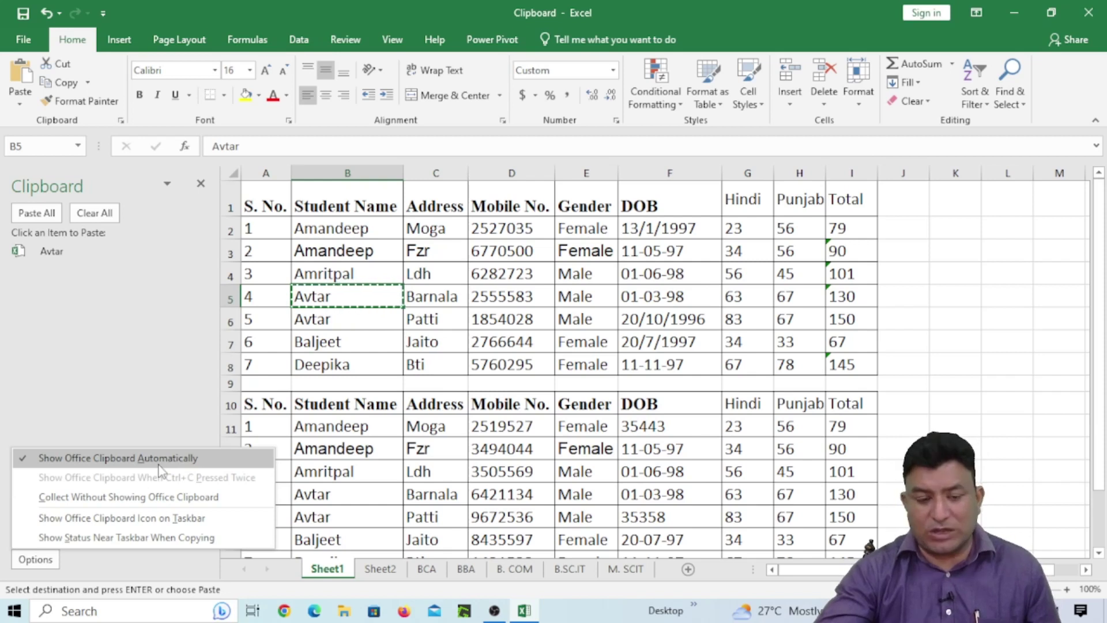
left_click(105, 214)
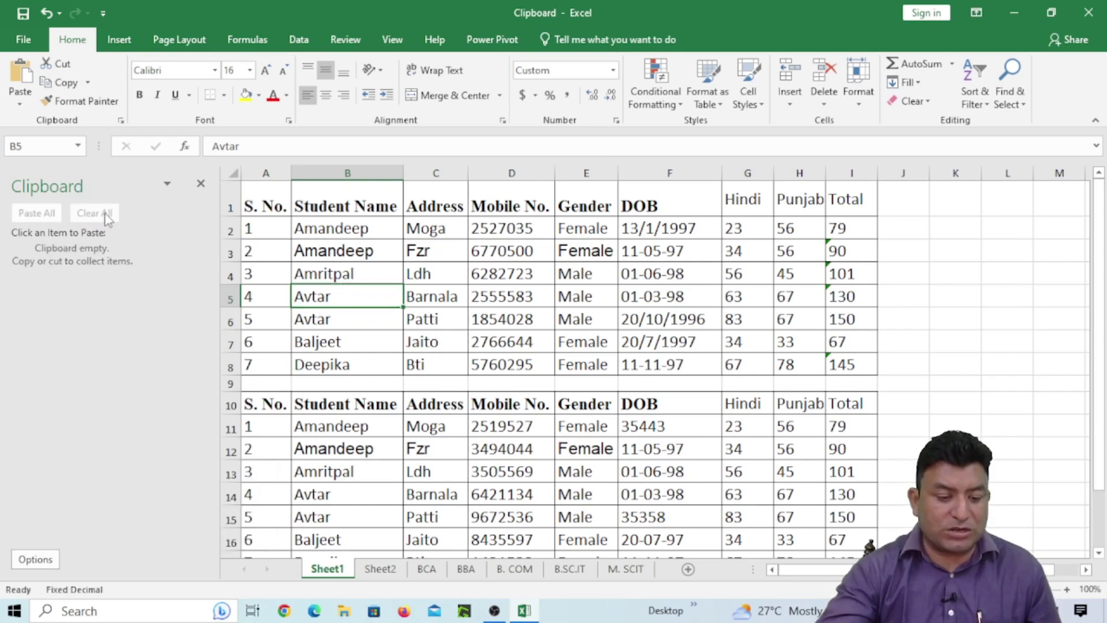
- Switch the clipboard option to Show Office Clipboard When Ctrl+C Pressed Twice and close the pane
left_click(46, 558)
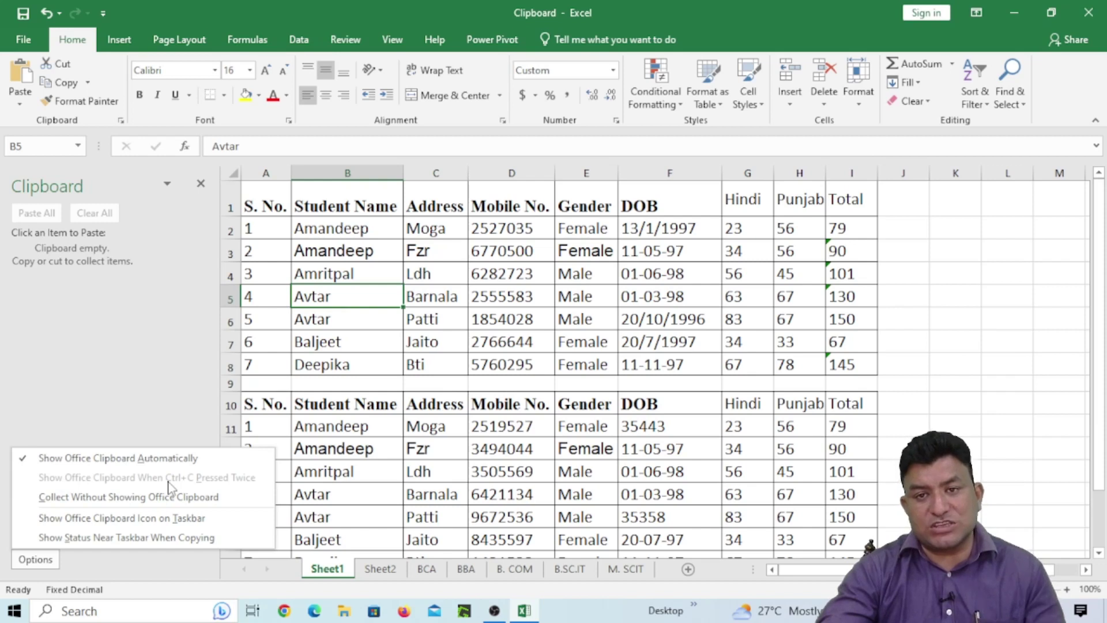
left_click(23, 464)
left_click(32, 557)
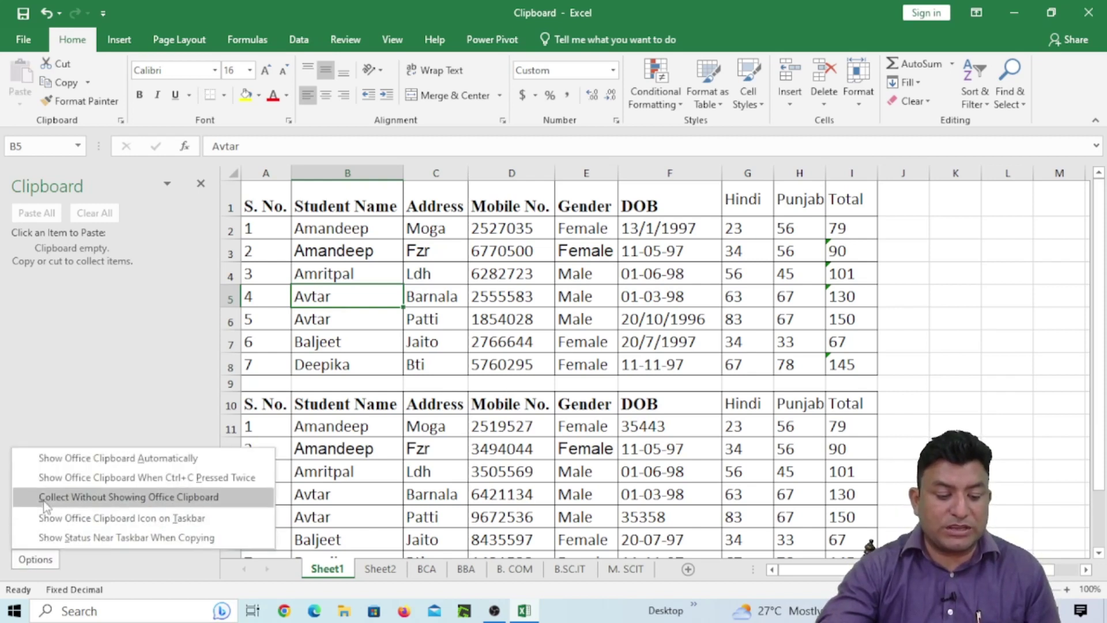
left_click(47, 483)
left_click(34, 558)
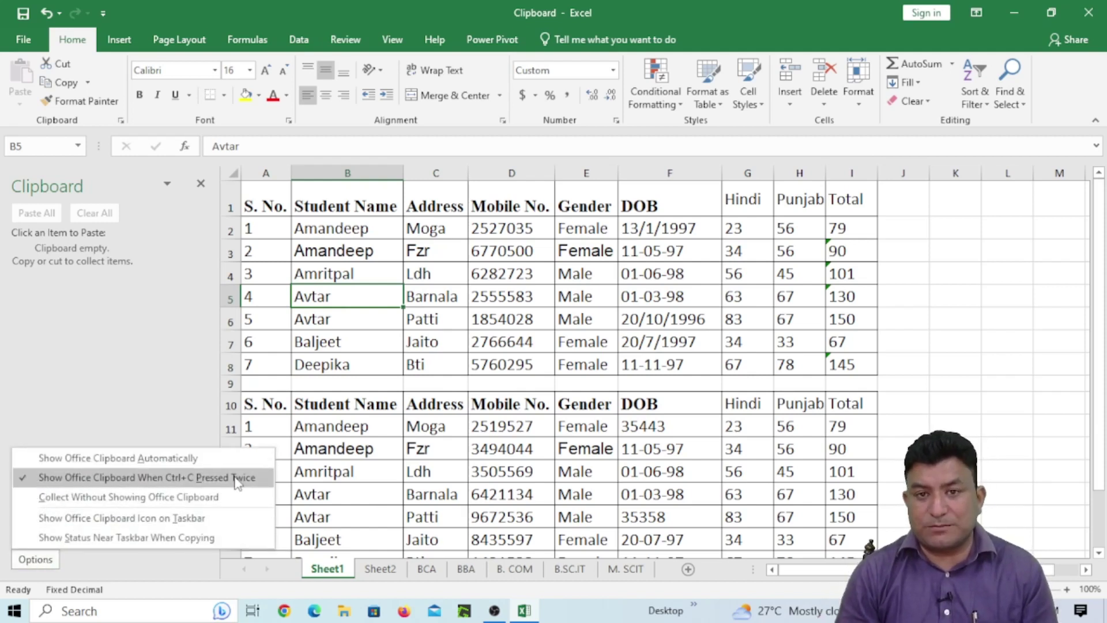
left_click(201, 186)
left_click(201, 184)
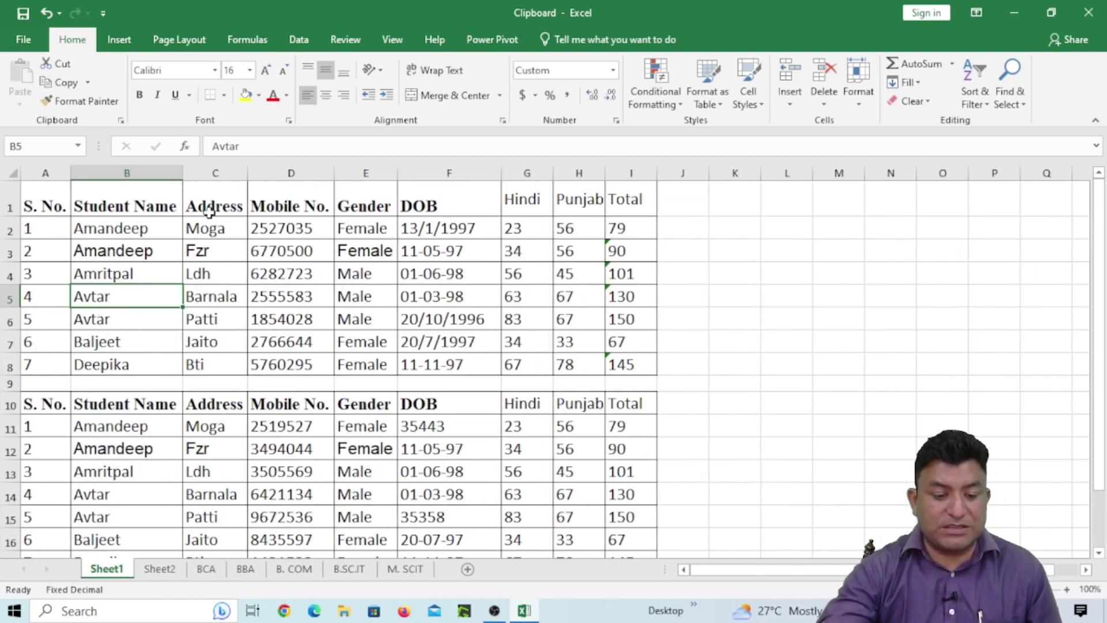
left_click(142, 338)
left_click(142, 273)
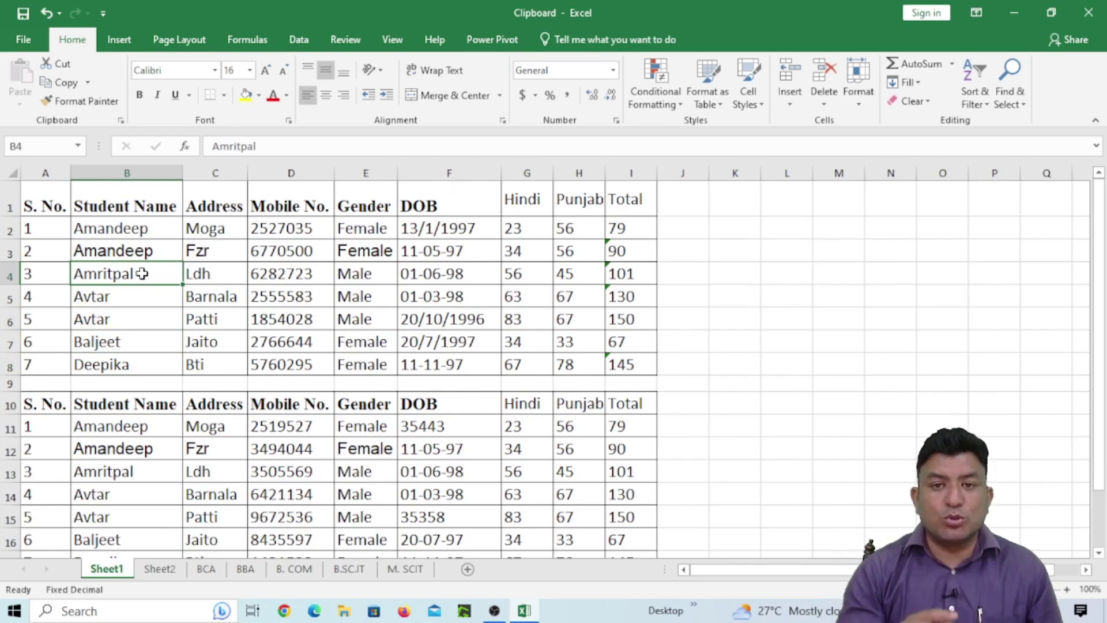
- Copy Amritpal, Fzr, then Patti twice to summon the clipboard, then clear and close it
key("ctrl+c")
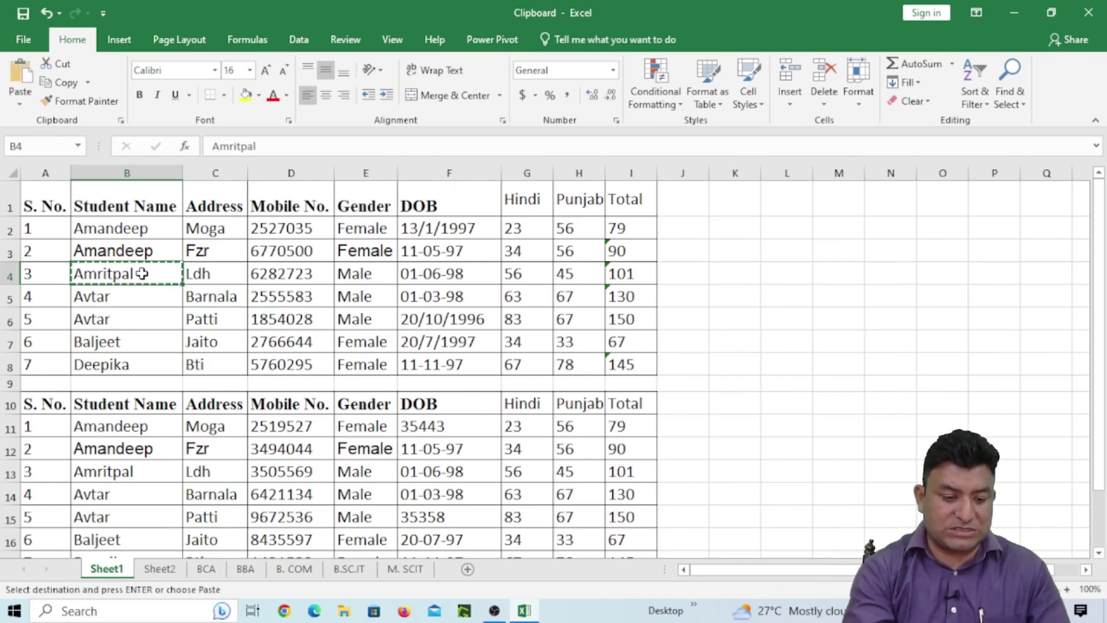
left_click(217, 248)
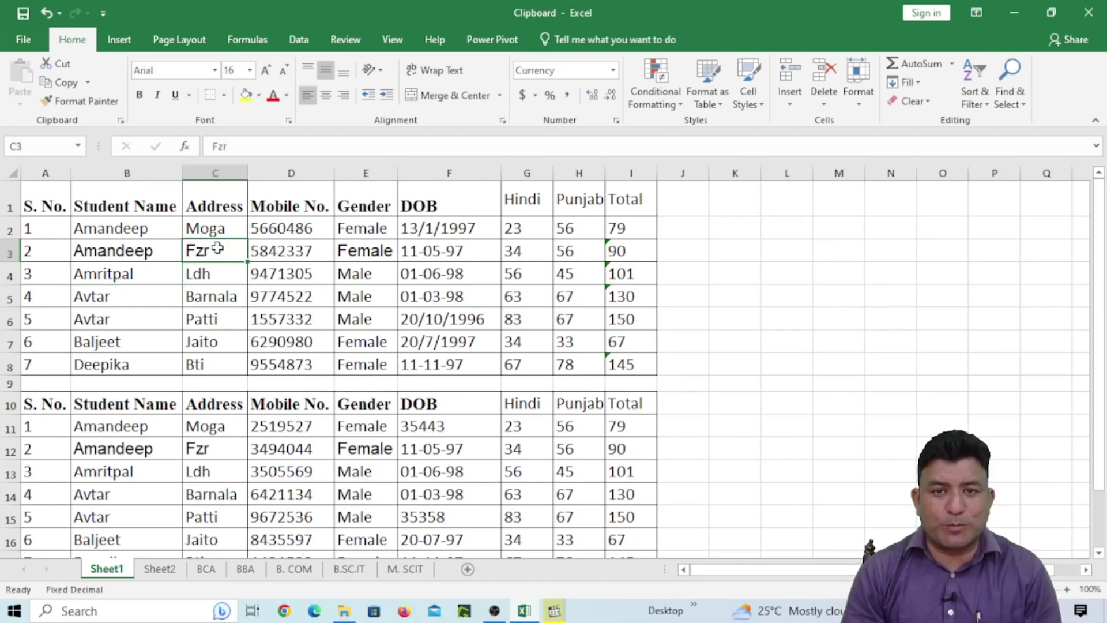
key("ctrl+c")
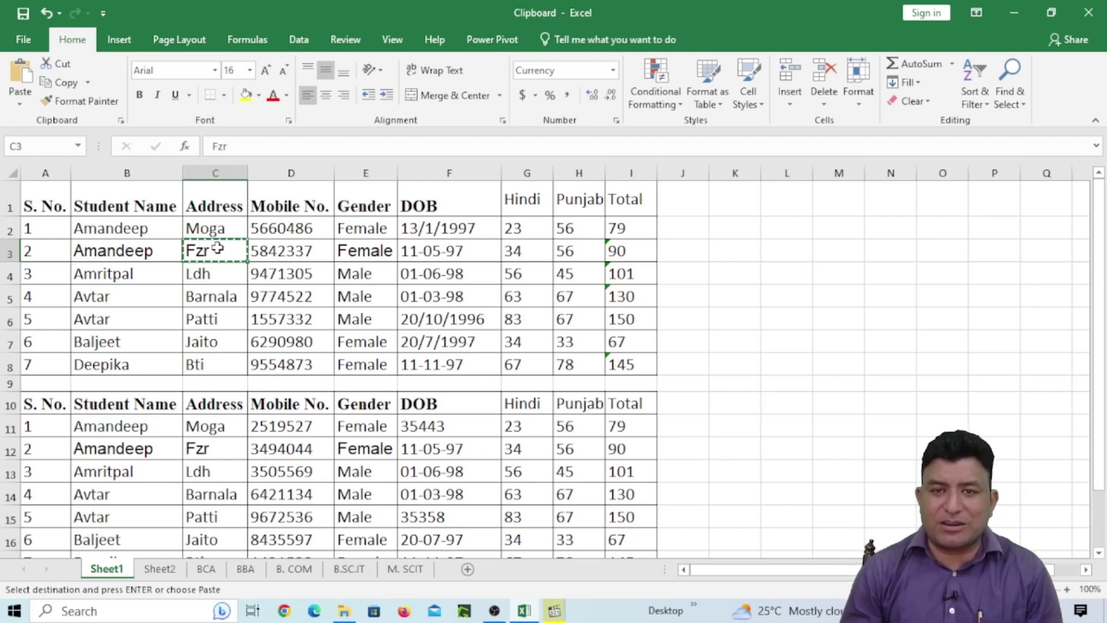
left_click(215, 297)
left_click(214, 320)
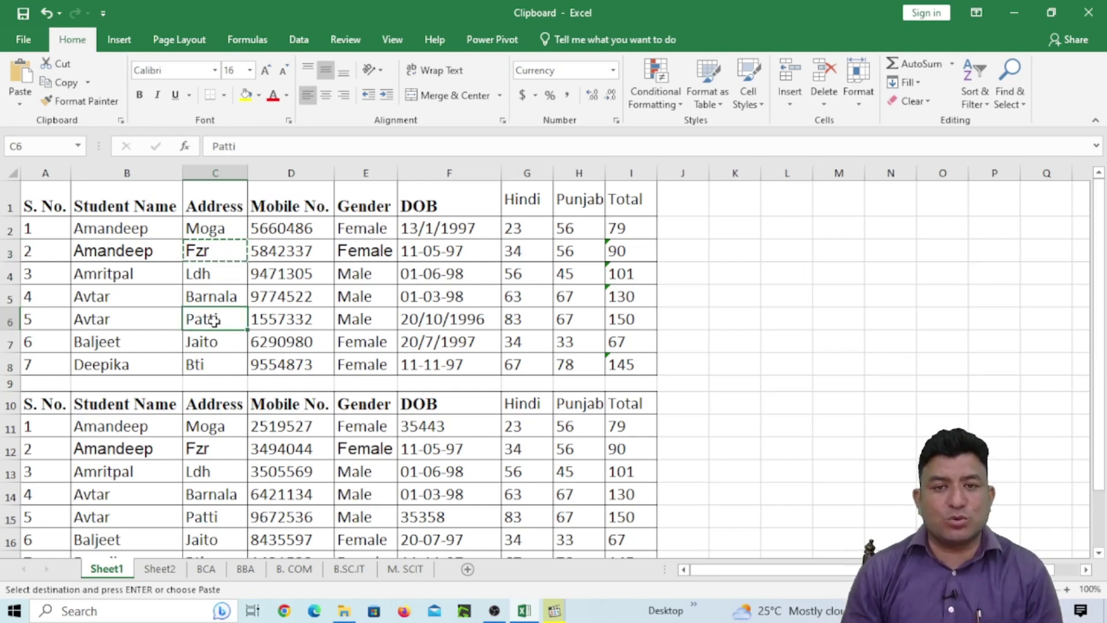
key("Escape")
key("ctrl+c")
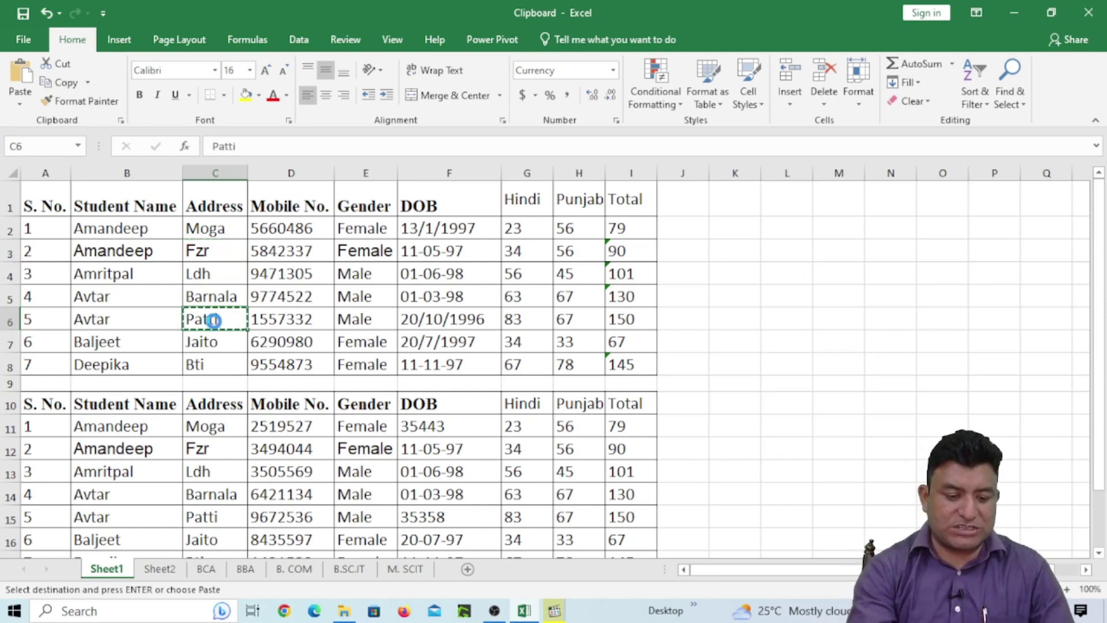
key("ctrl+c")
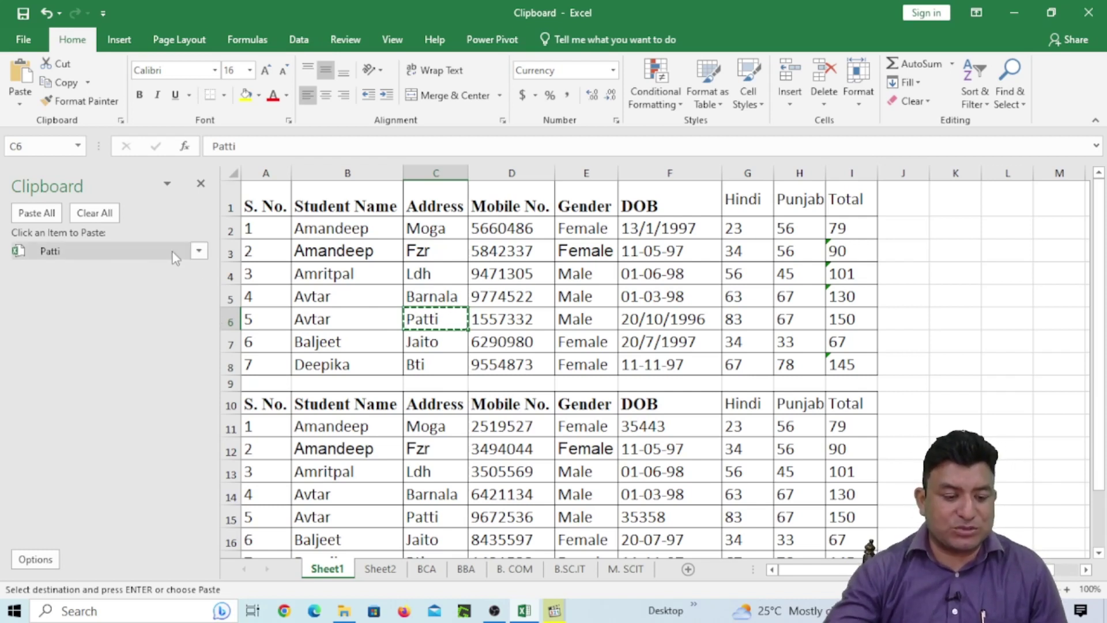
left_click(96, 214)
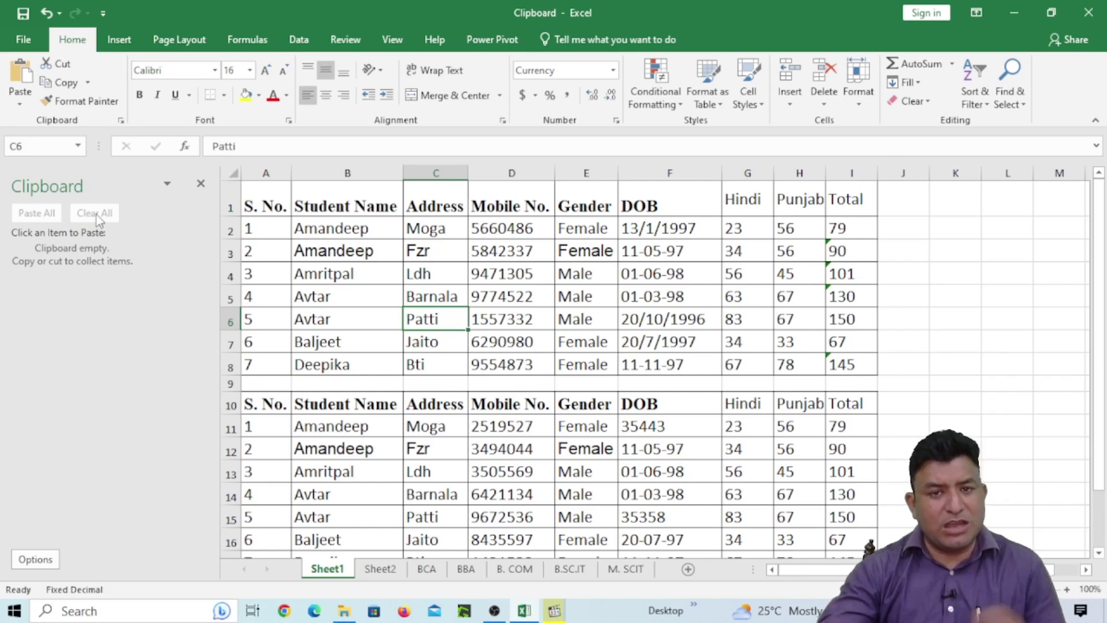
left_click(201, 184)
- Apply Ctrl+Shift+4 to Ldh in C4 and reopen the empty Office Clipboard pane
left_click(205, 275)
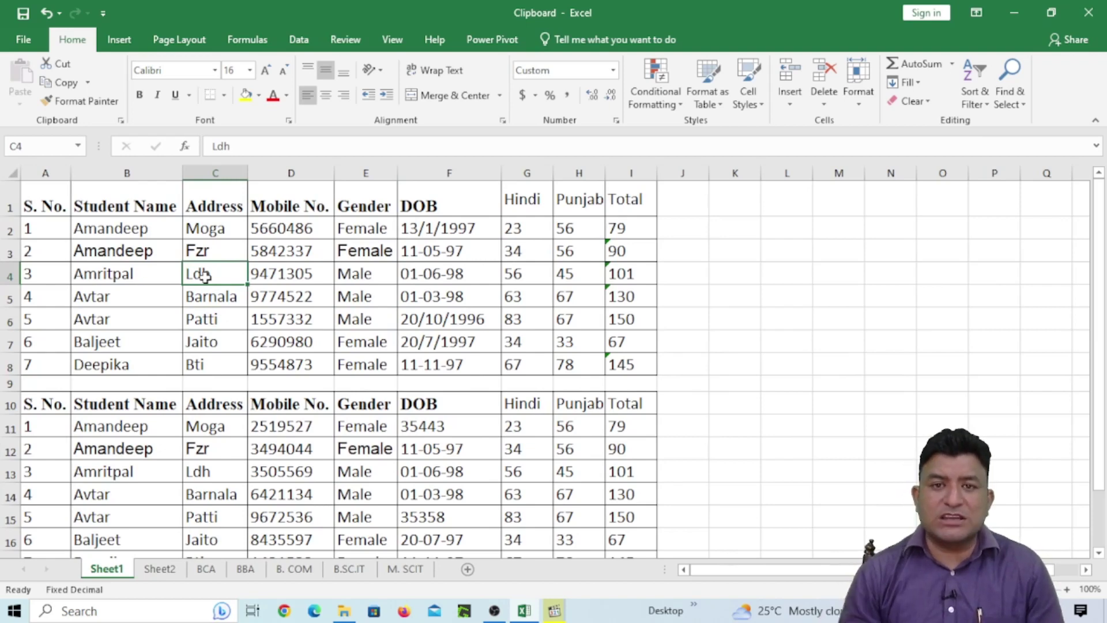
key("ctrl+shift+4")
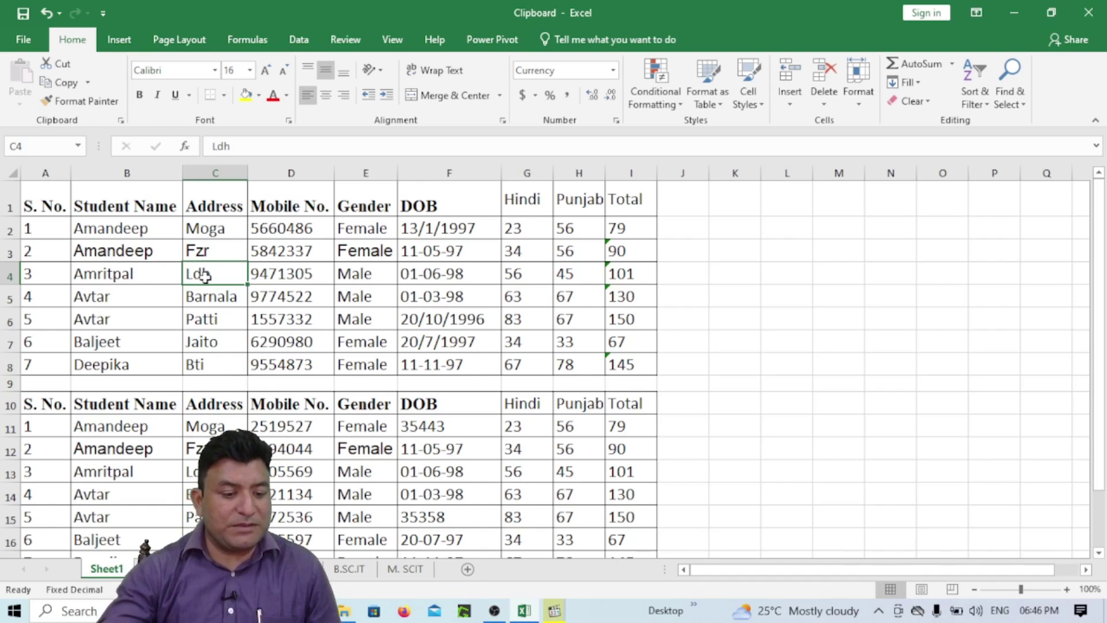
left_click(121, 121)
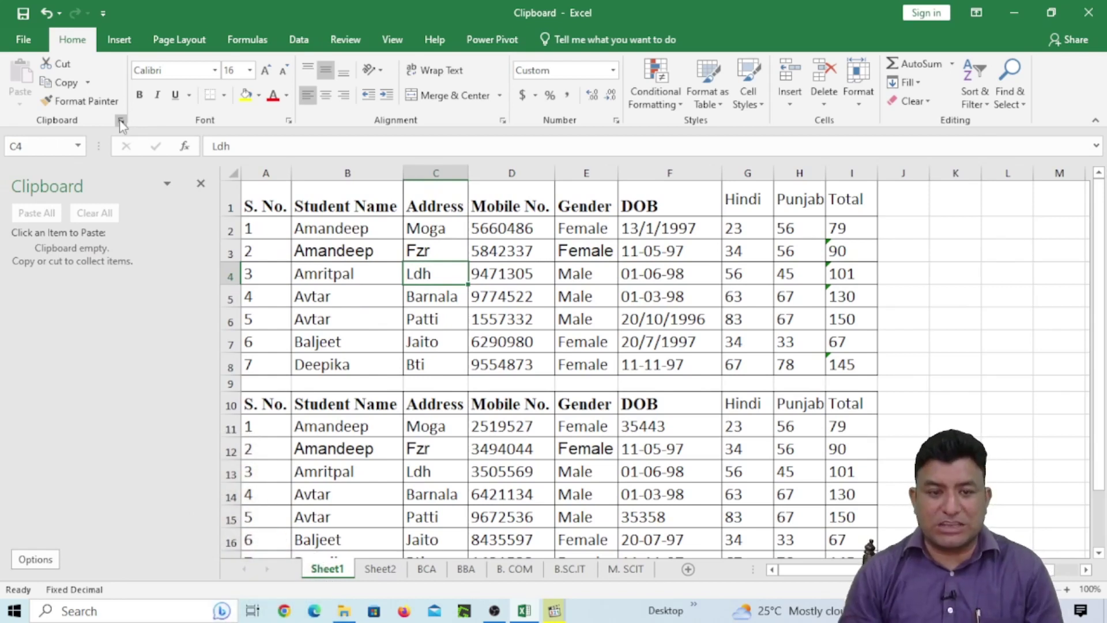
- Enable Show Office Clipboard Icon on Taskbar and Show Office Clipboard Automatically in Options
left_click(35, 559)
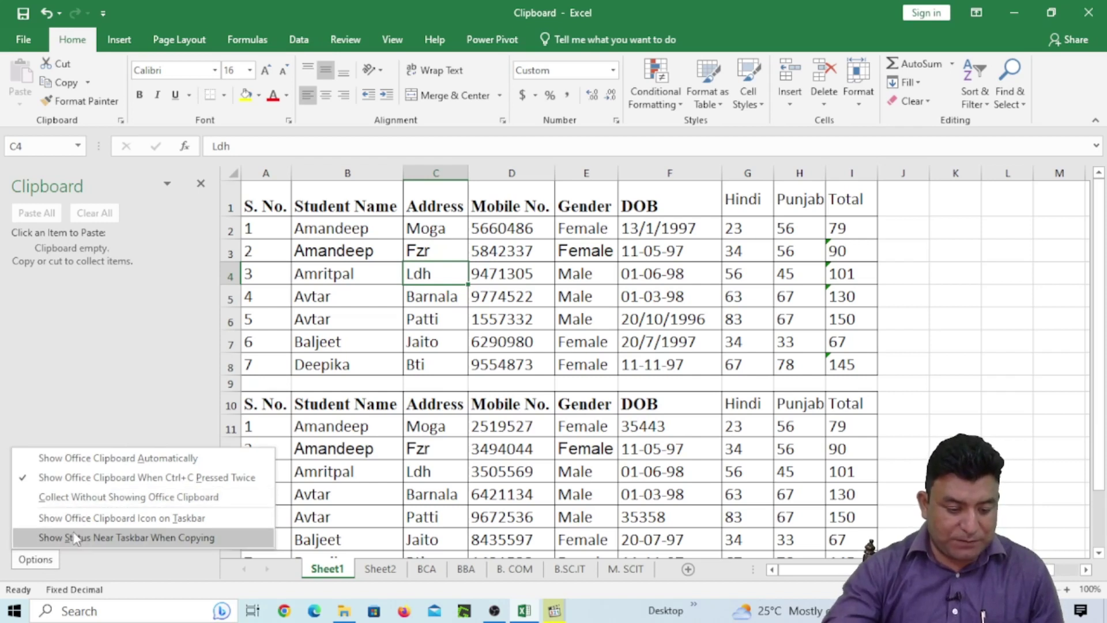
left_click(173, 522)
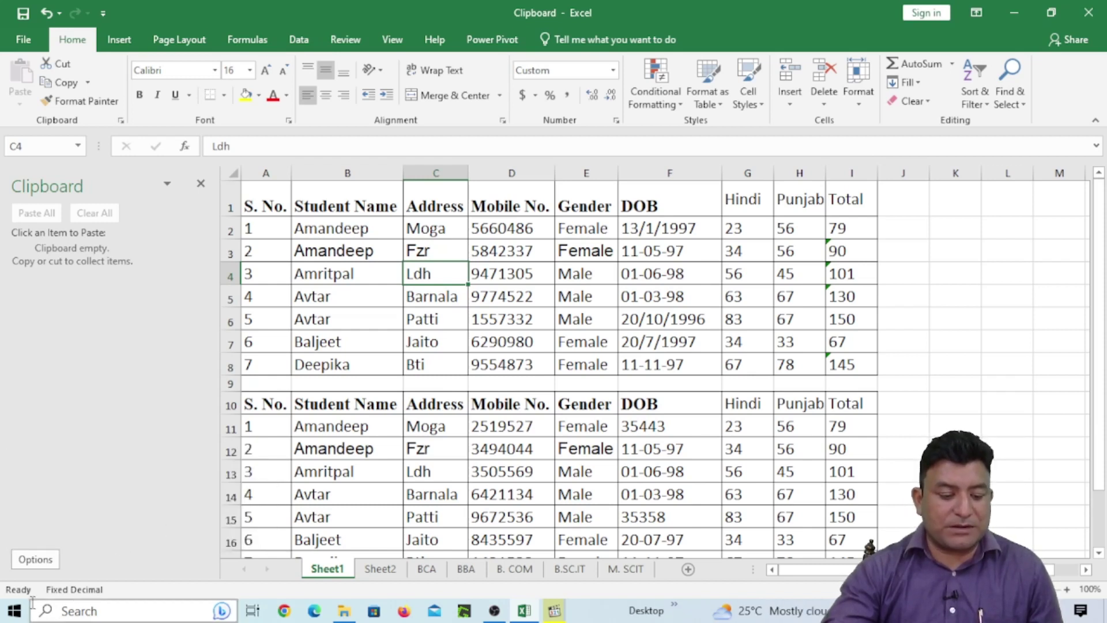
left_click(41, 548)
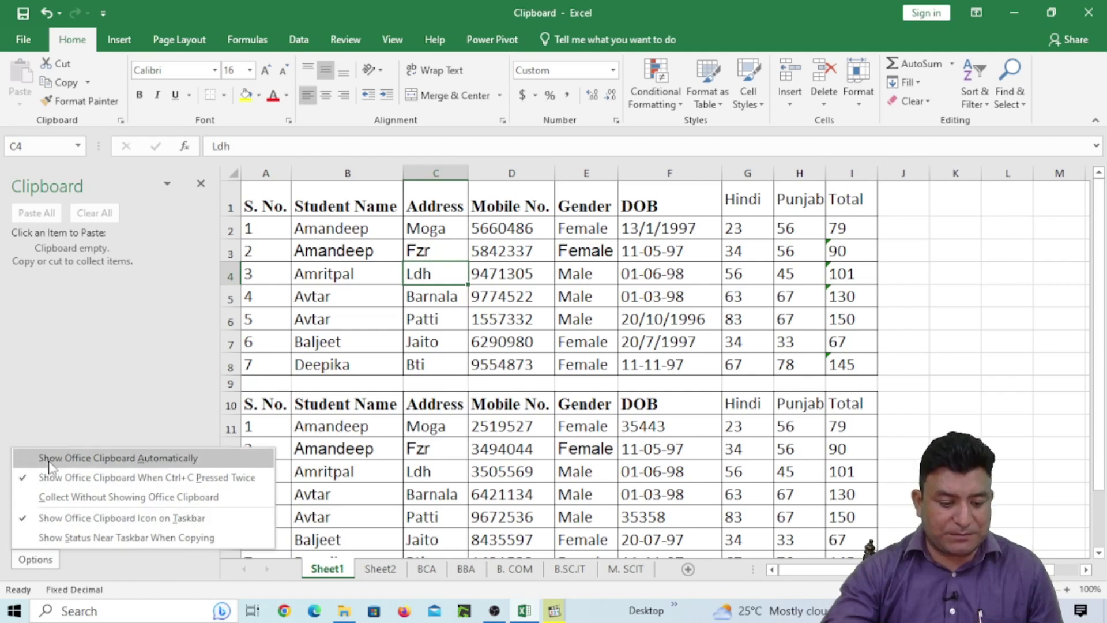
left_click(48, 462)
left_click(36, 556)
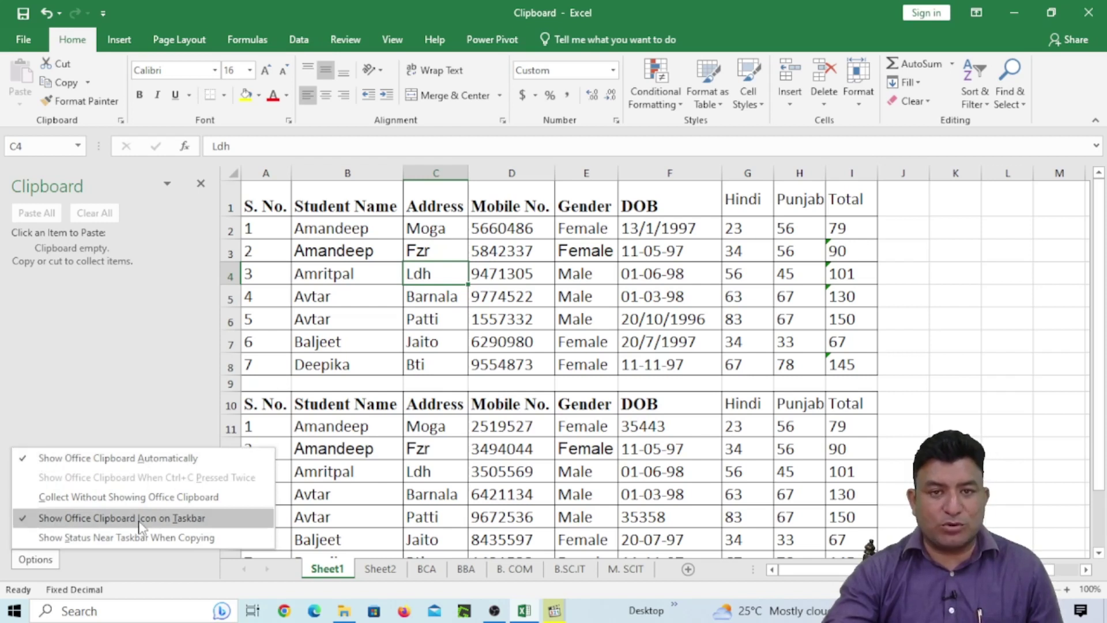
left_click(112, 376)
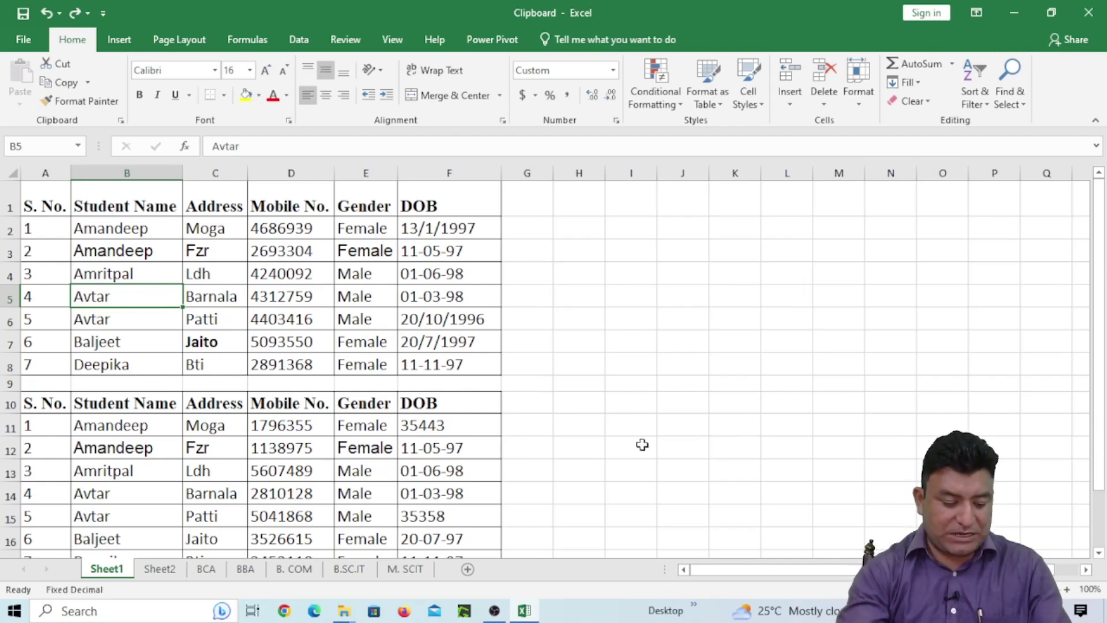
- Empty the Office Clipboard with Clear All and close its pane
key("ctrl+shift+4")
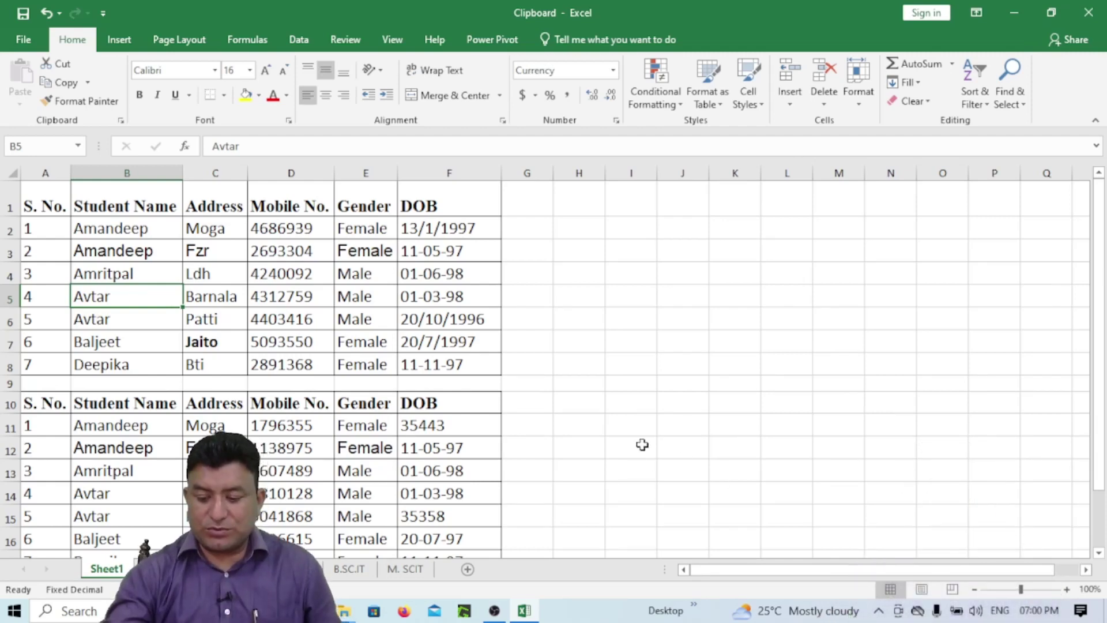
left_click(878, 610)
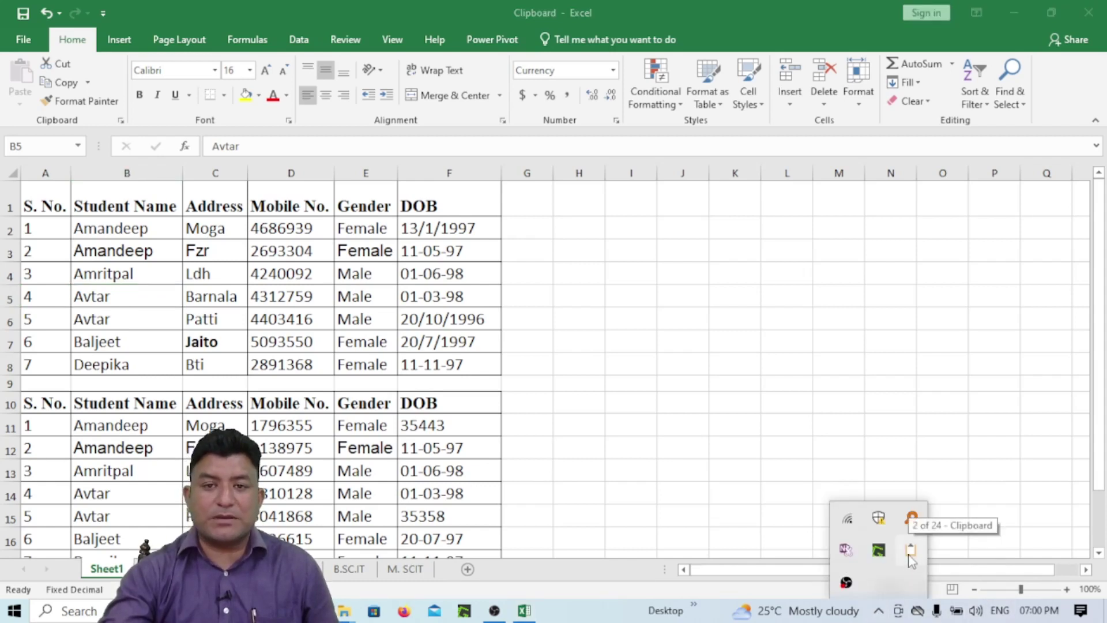
left_click(121, 121)
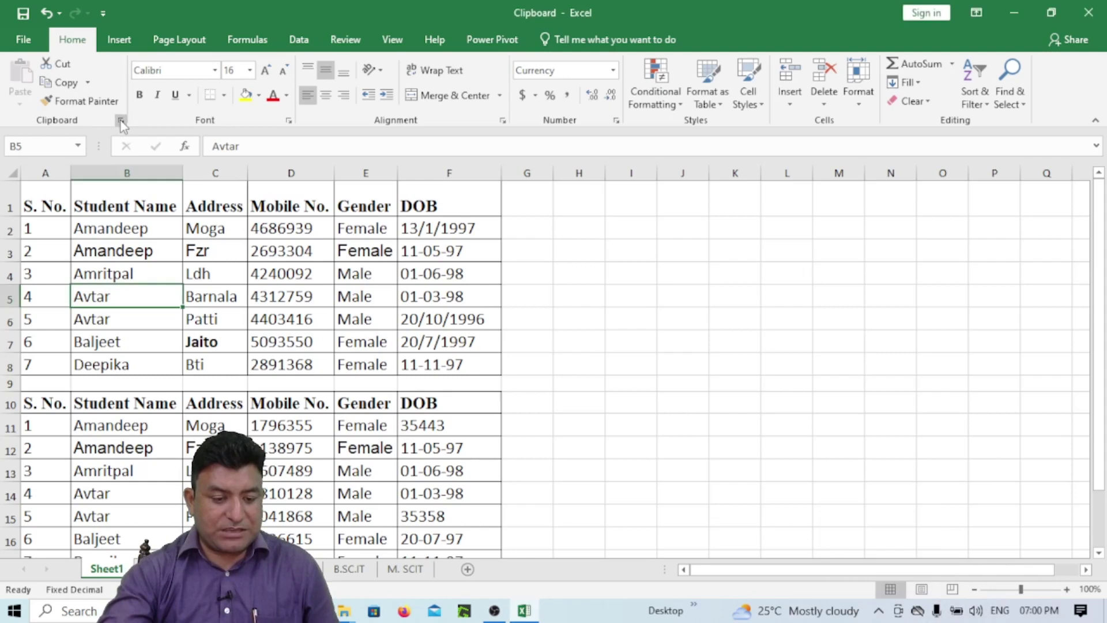
left_click(95, 213)
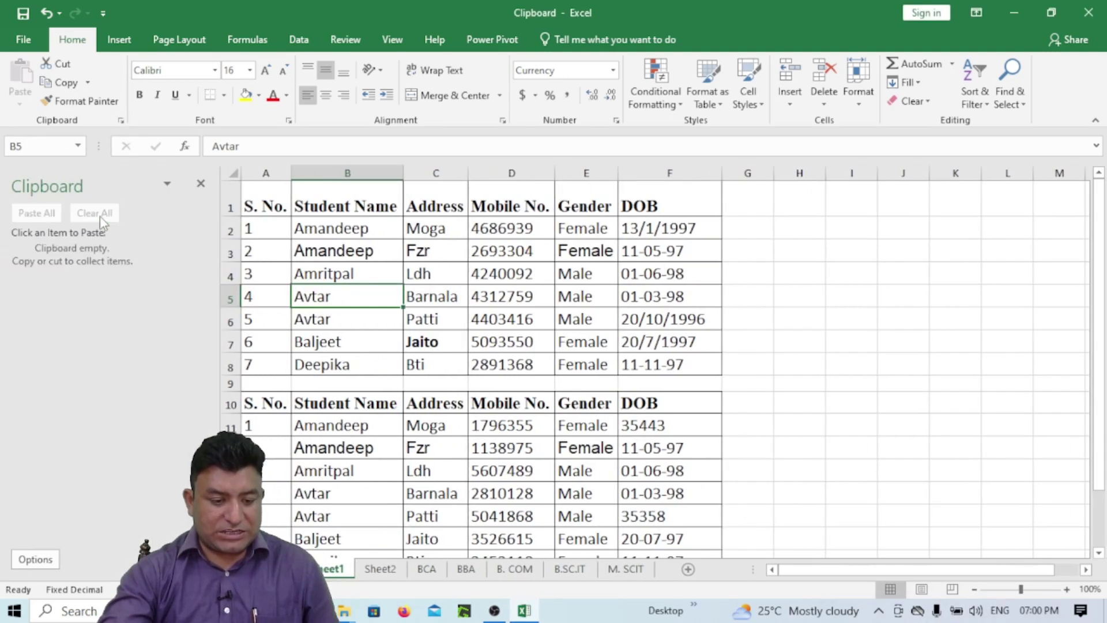
left_click(198, 186)
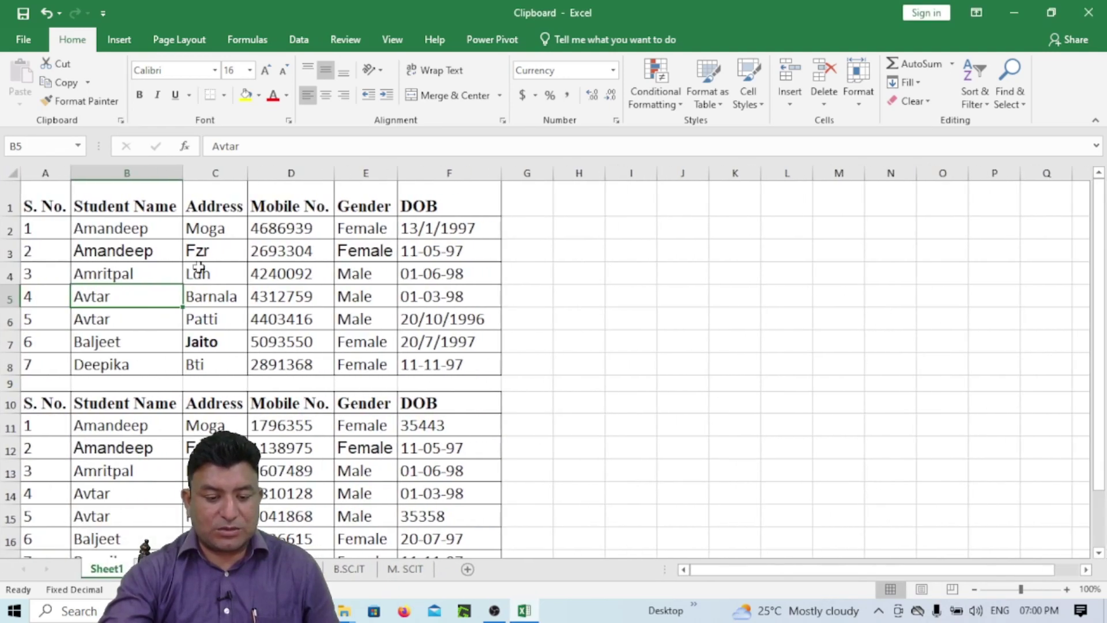
- Copy the student name in B5 and the address in C5, checking the taskbar clipboard count
key("ctrl+c")
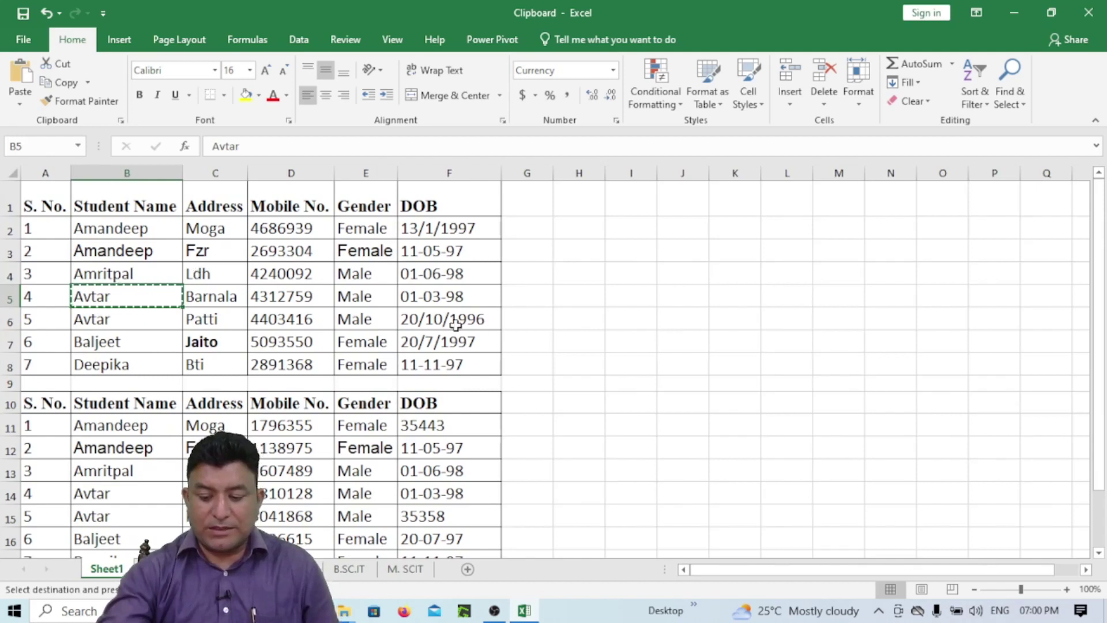
left_click(878, 610)
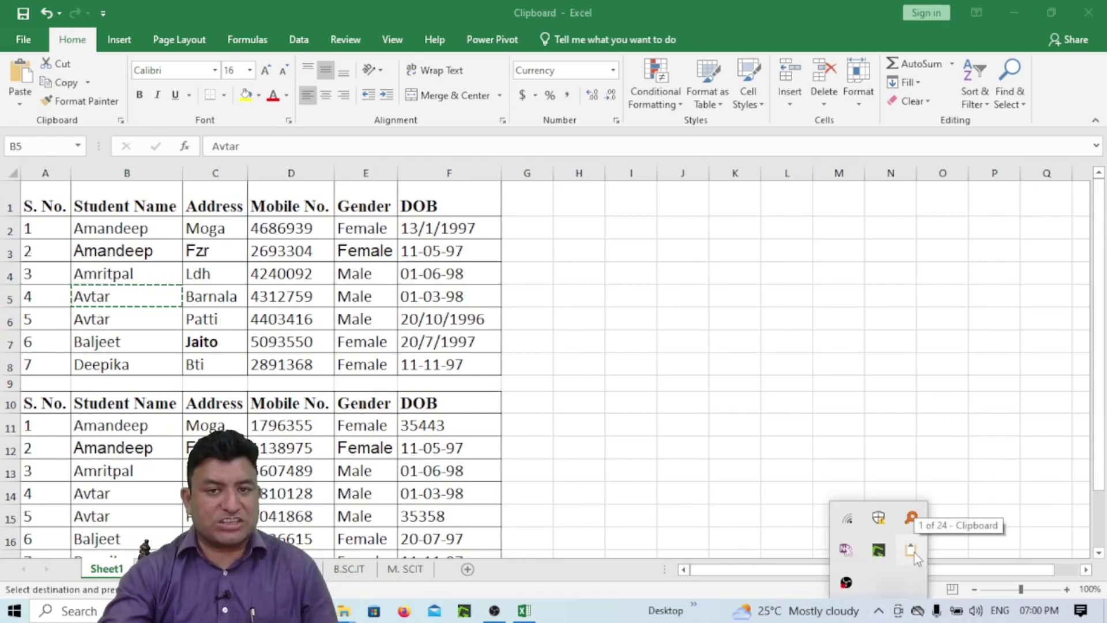
left_click(214, 297)
key("ctrl+c")
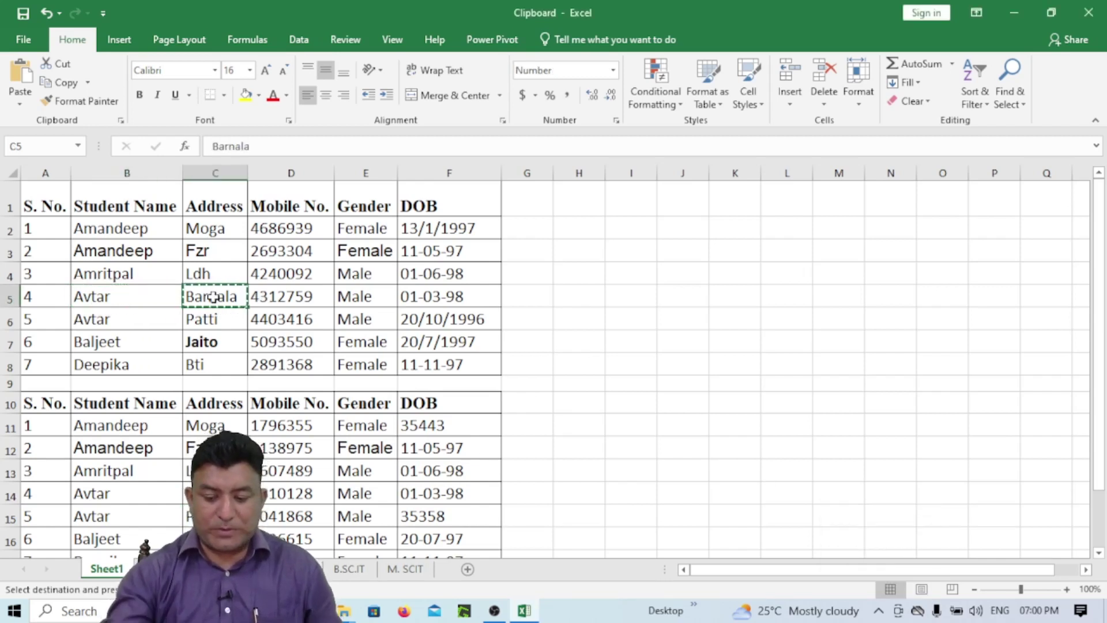
left_click(879, 613)
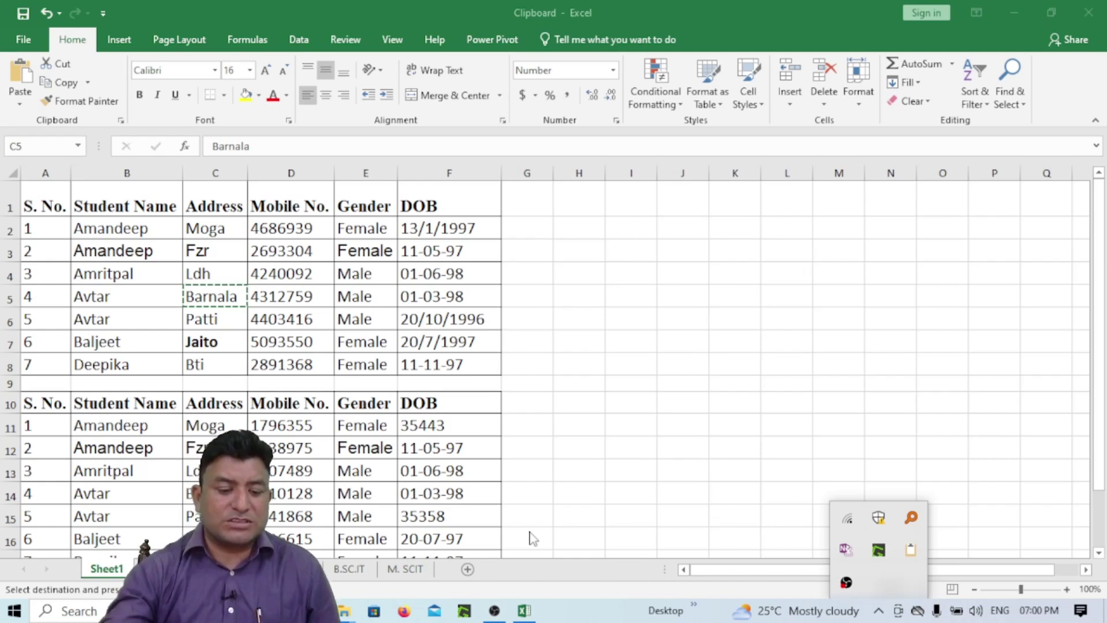
key("Escape")
left_click(113, 270)
key("Escape")
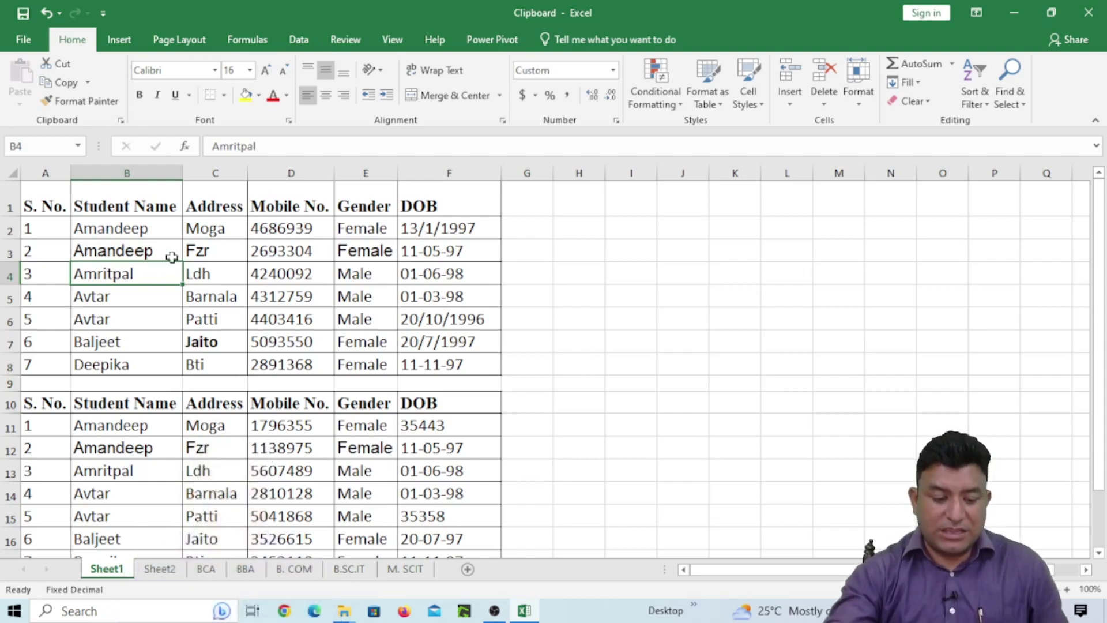
- Clear the Office Clipboard, turn on Show Status Near Taskbar When Copying, and close the pane
left_click(121, 121)
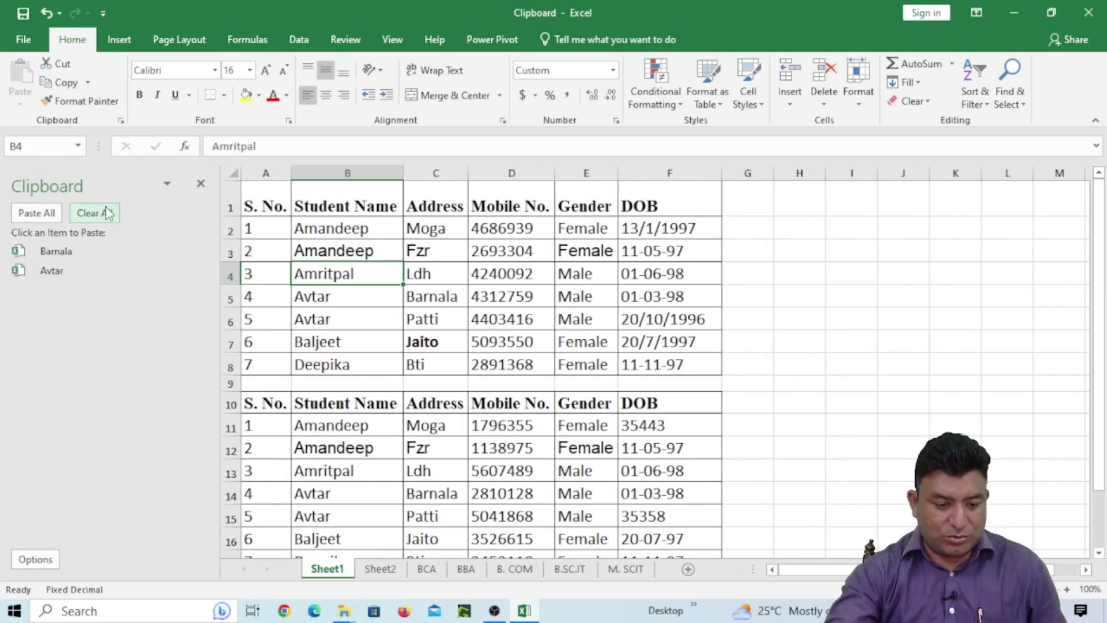
left_click(94, 213)
left_click(35, 558)
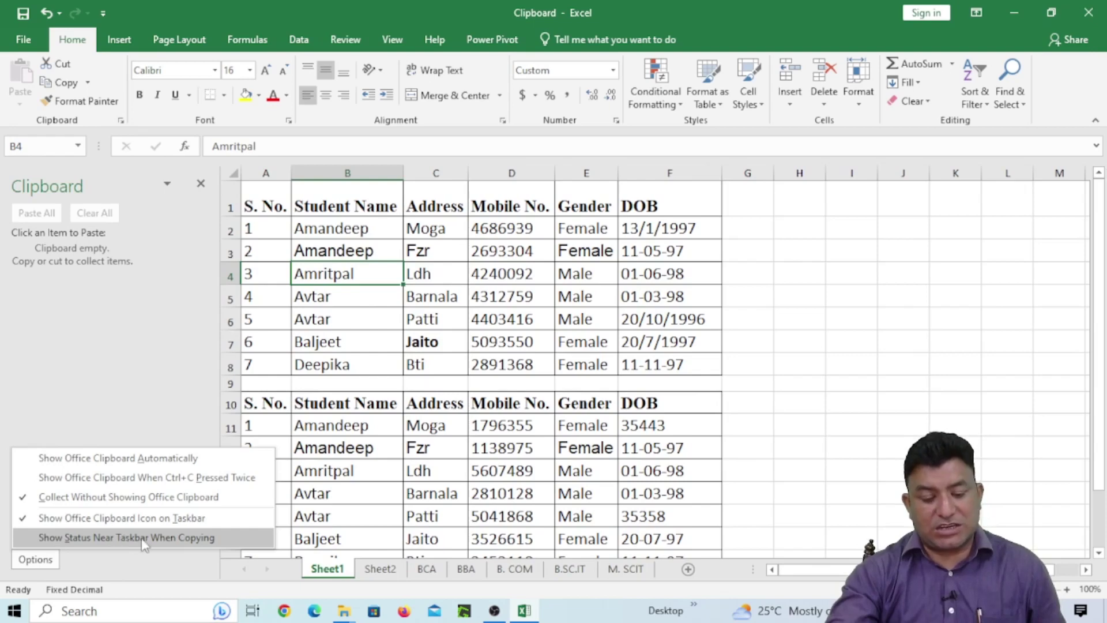
left_click(150, 538)
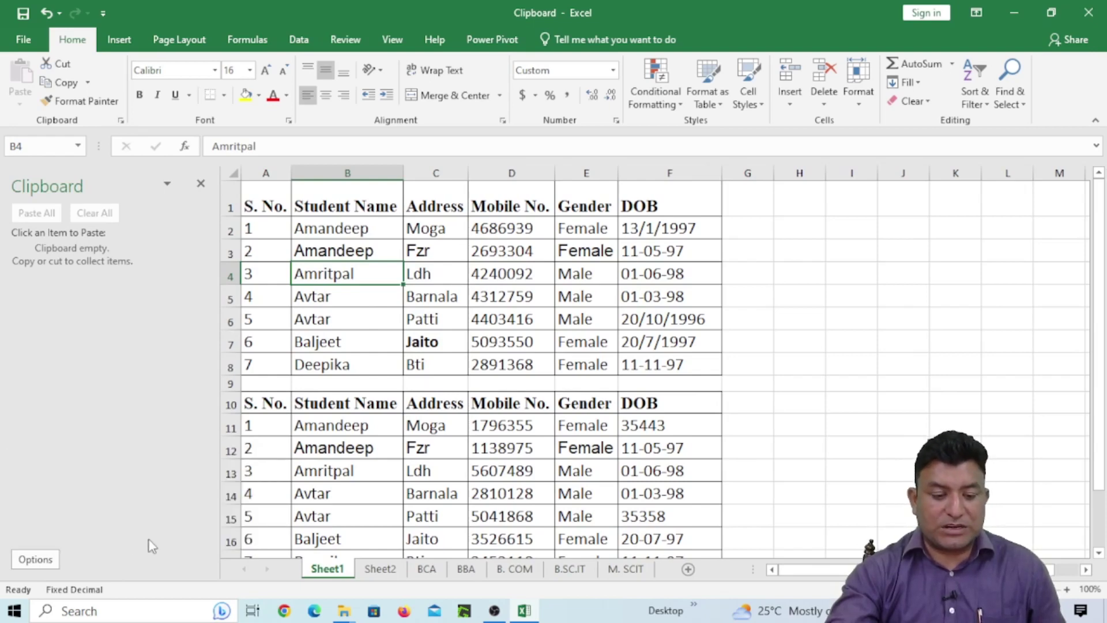
left_click(202, 184)
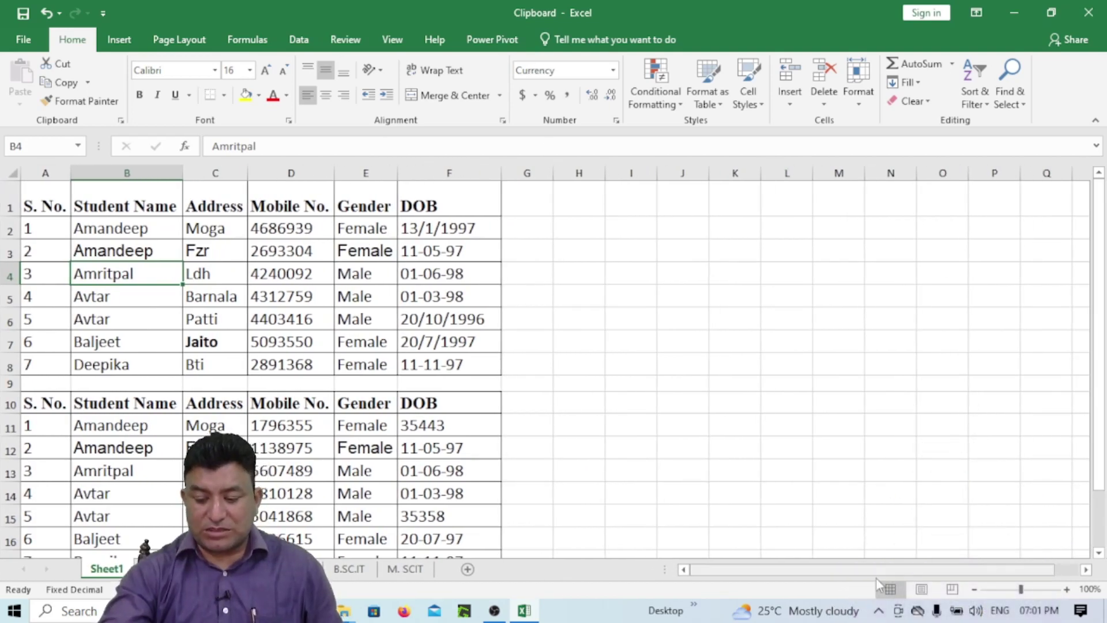
- Copy the addresses in C4 and C6 and the name in B7, then view the three clips
left_click(879, 612)
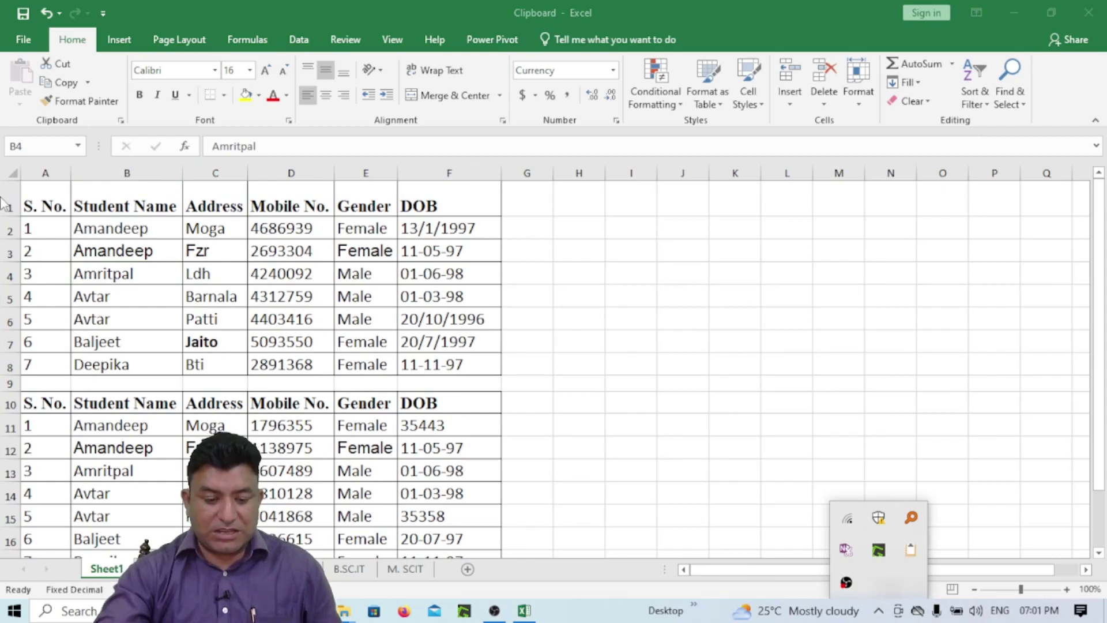
left_click(220, 277)
left_click(221, 271)
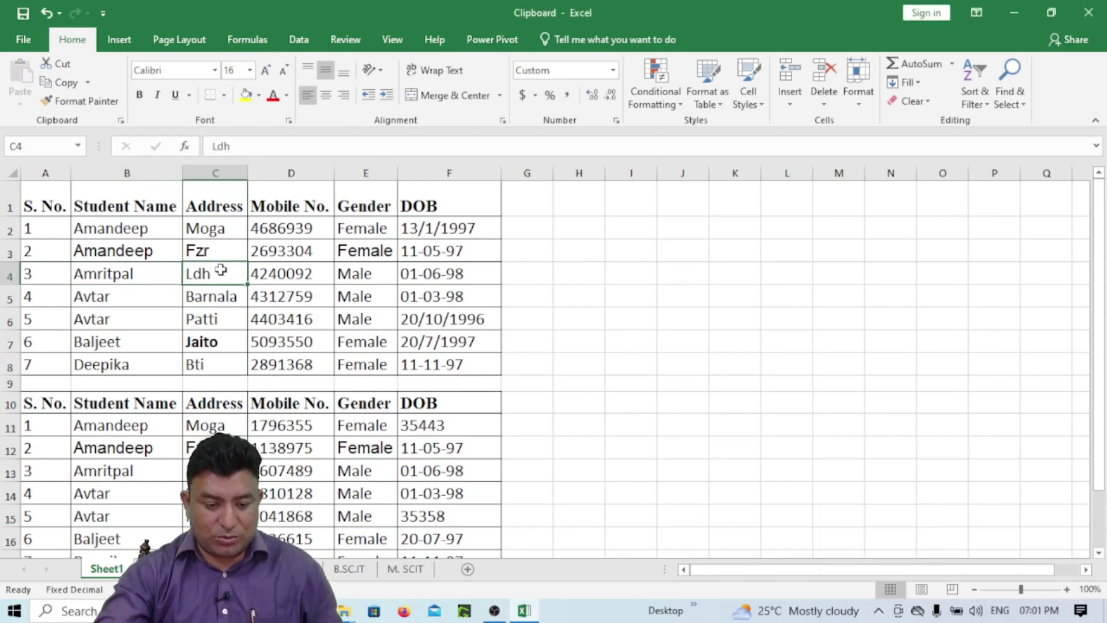
key("ctrl+c")
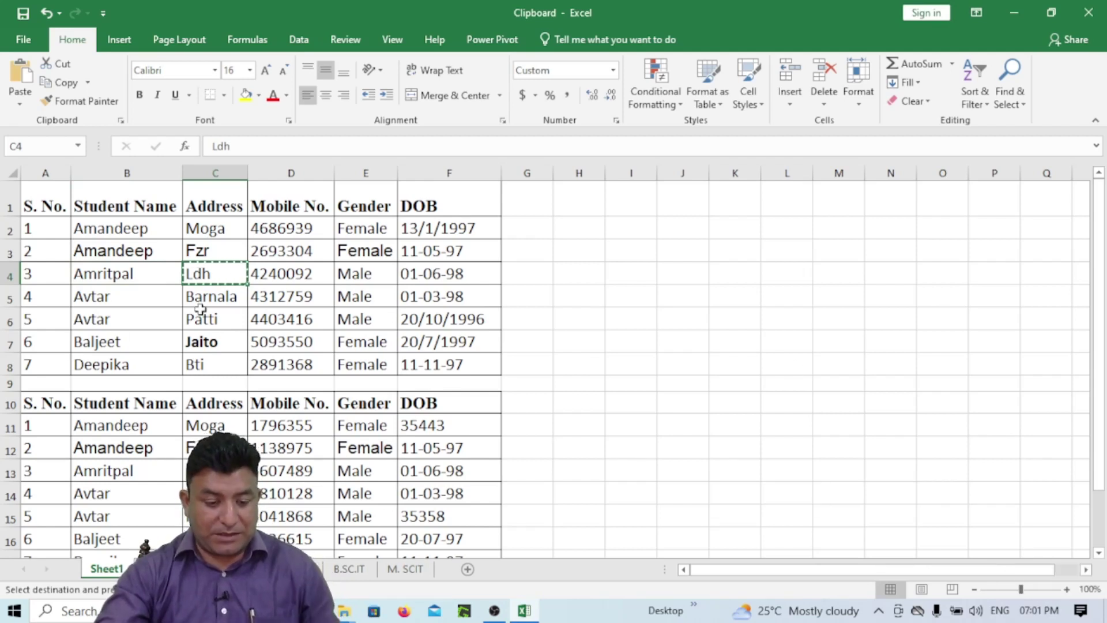
left_click(225, 320)
key("ctrl+c")
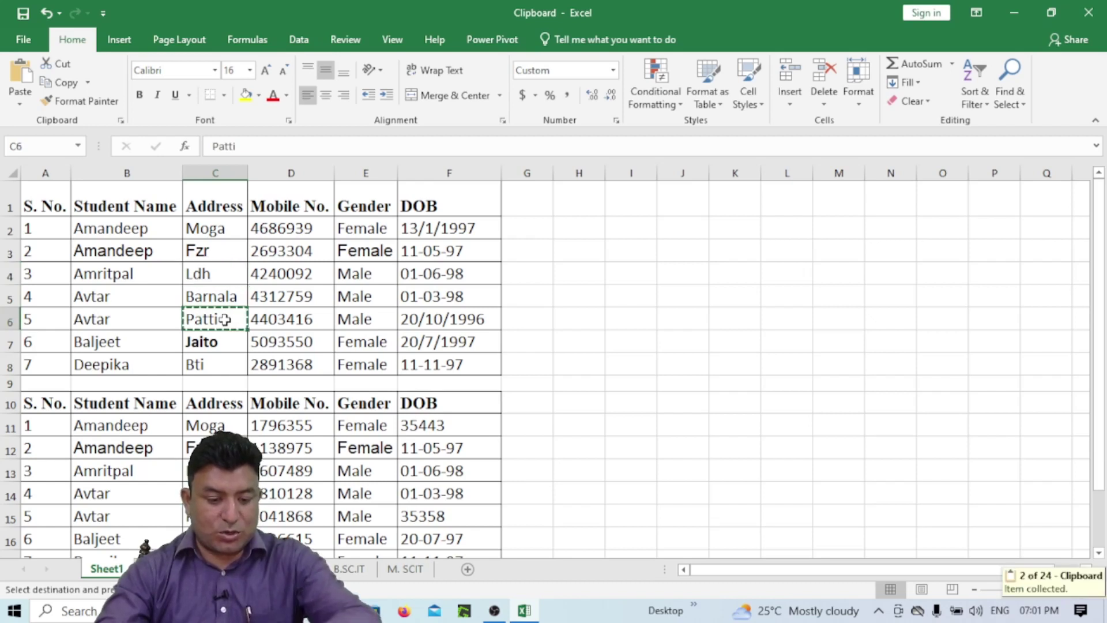
left_click(107, 343)
key("ctrl+c")
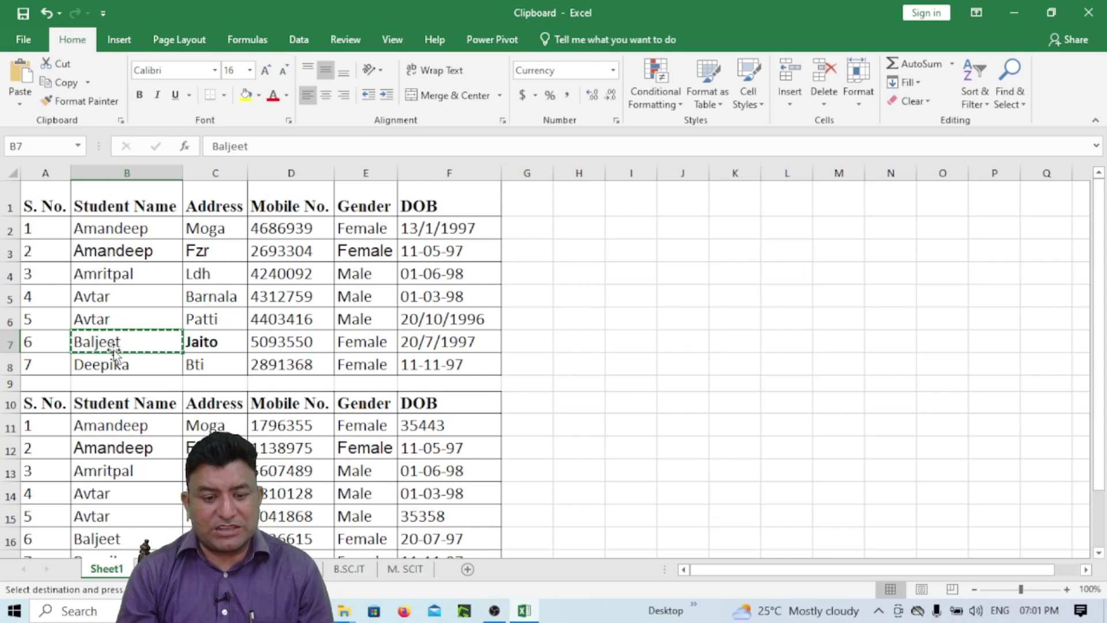
key("Escape")
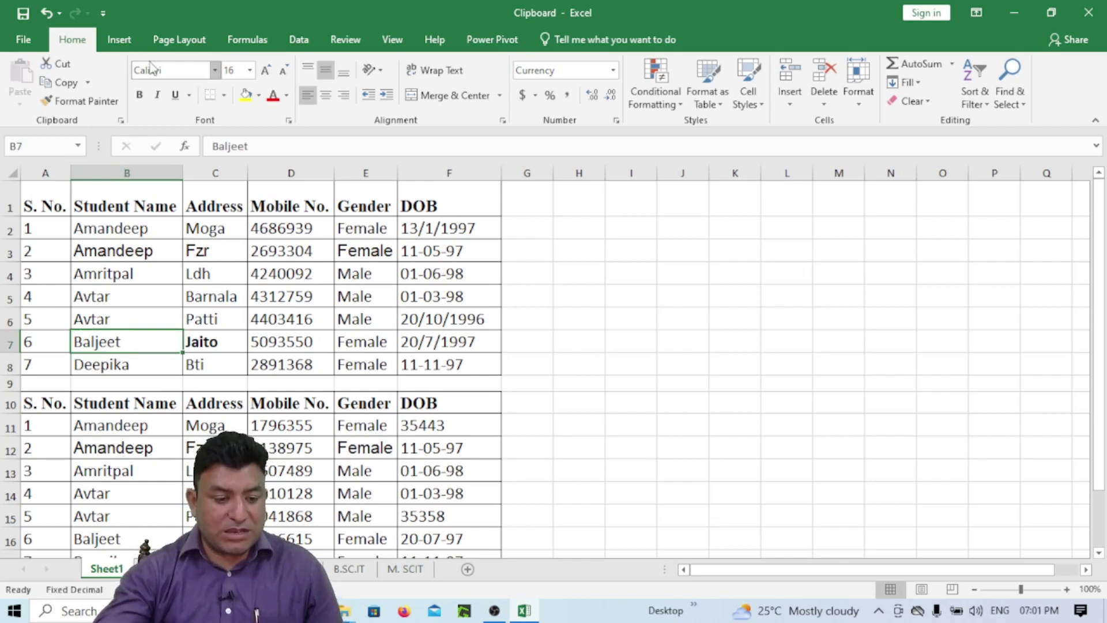
left_click(121, 120)
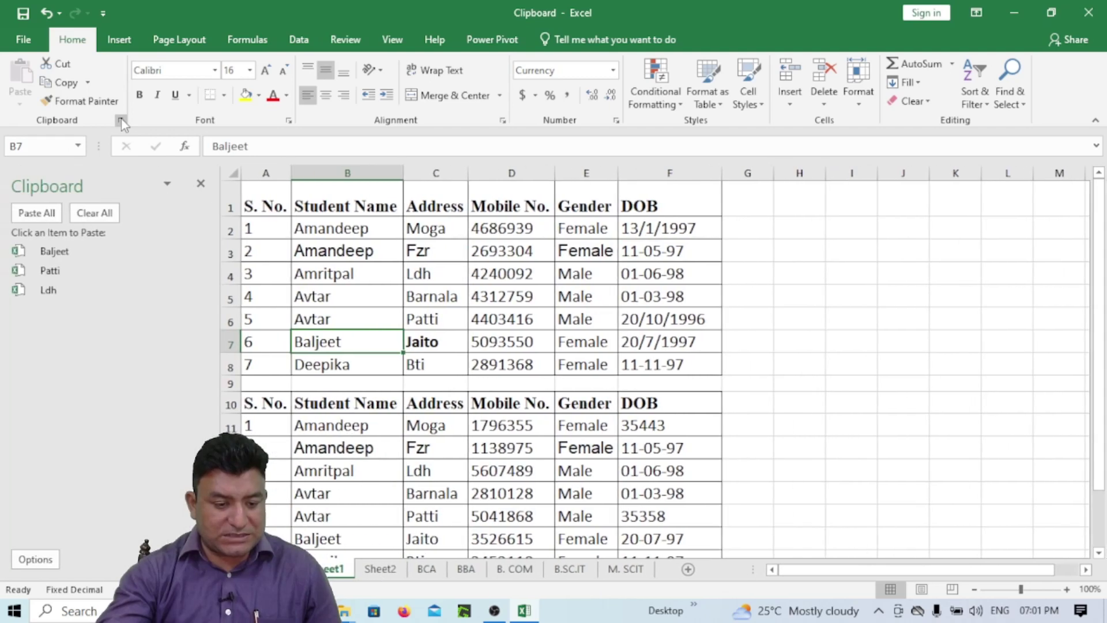
- Clear the Office Clipboard, copy the whole student table A1:F8, and open the new Word document
left_click(94, 213)
left_click(201, 184)
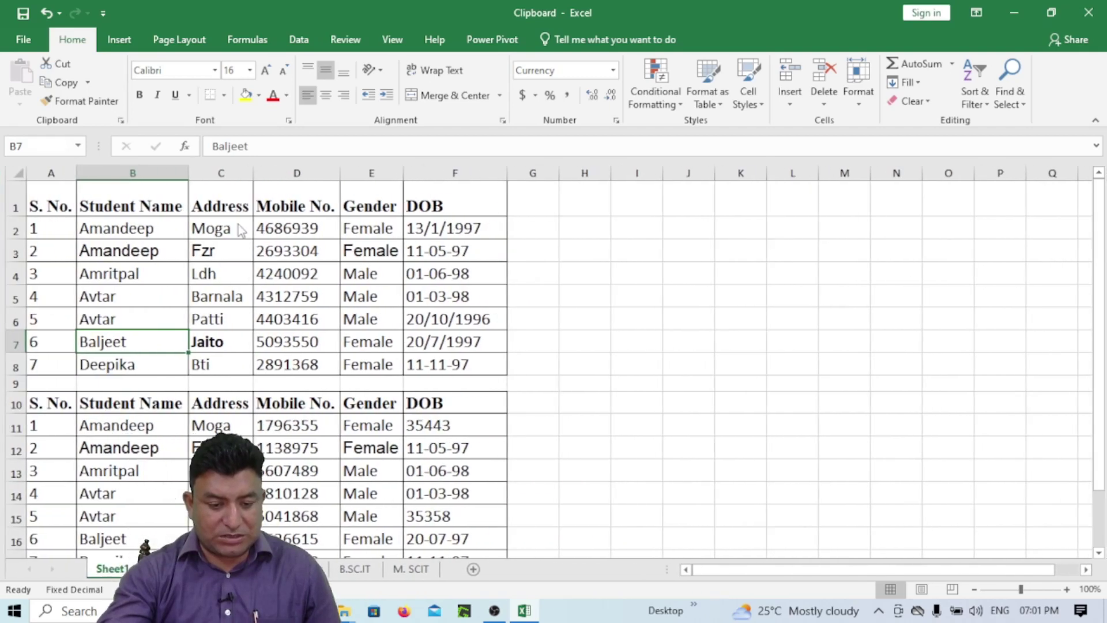
left_click(220, 254)
key("ctrl+a")
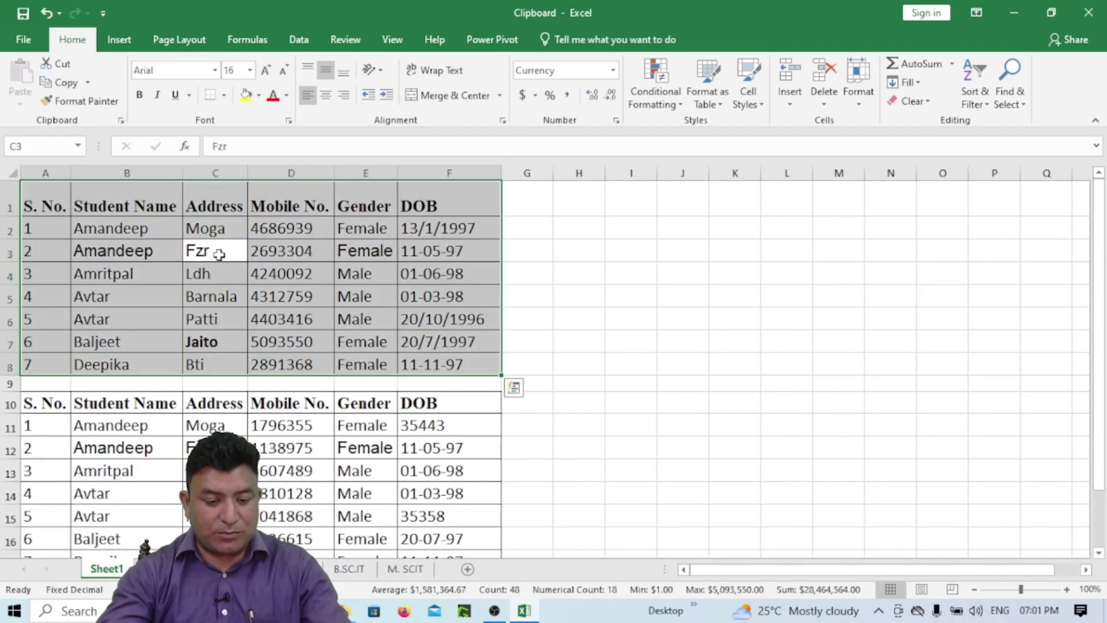
key("ctrl+c")
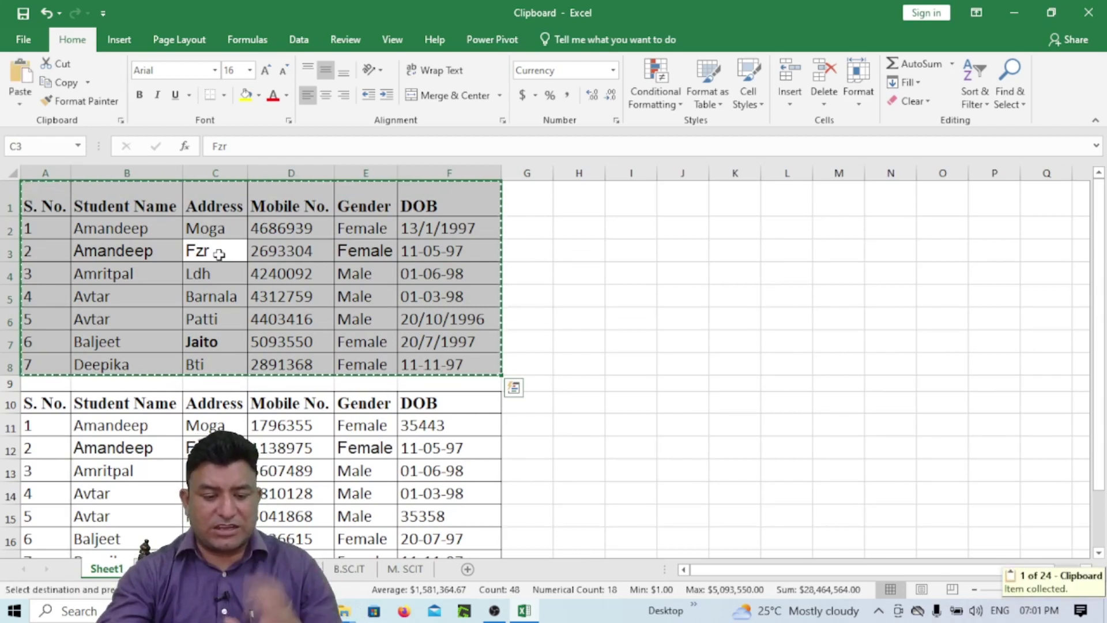
left_click(1014, 11)
double_click(334, 287)
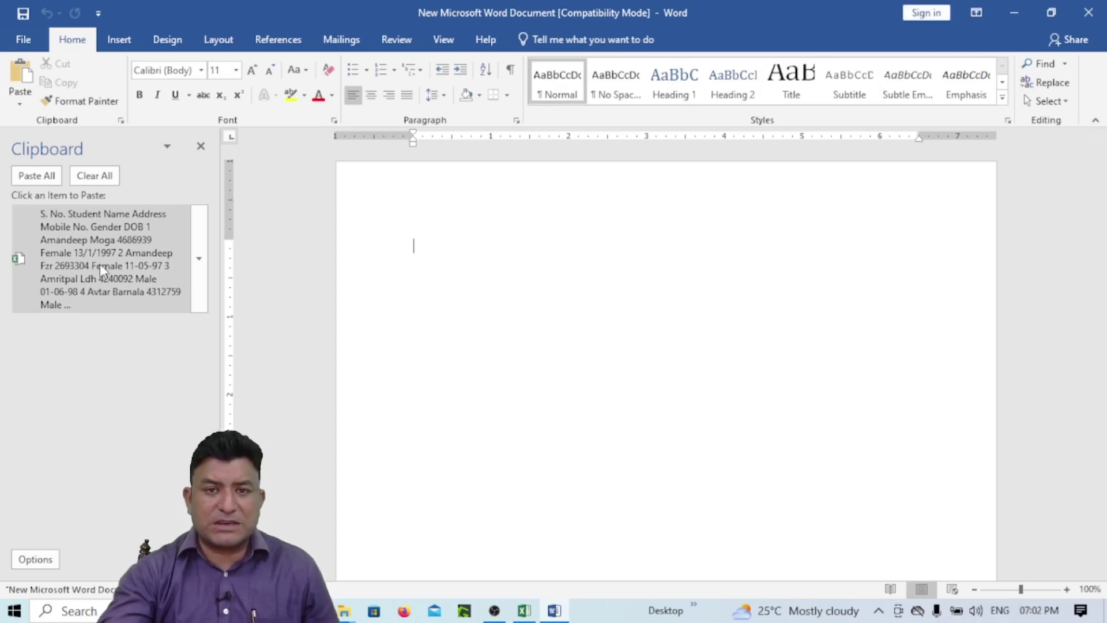
- Paste the student table into Word, add an empty row and a blank line below, then minimize Word
left_click(99, 264)
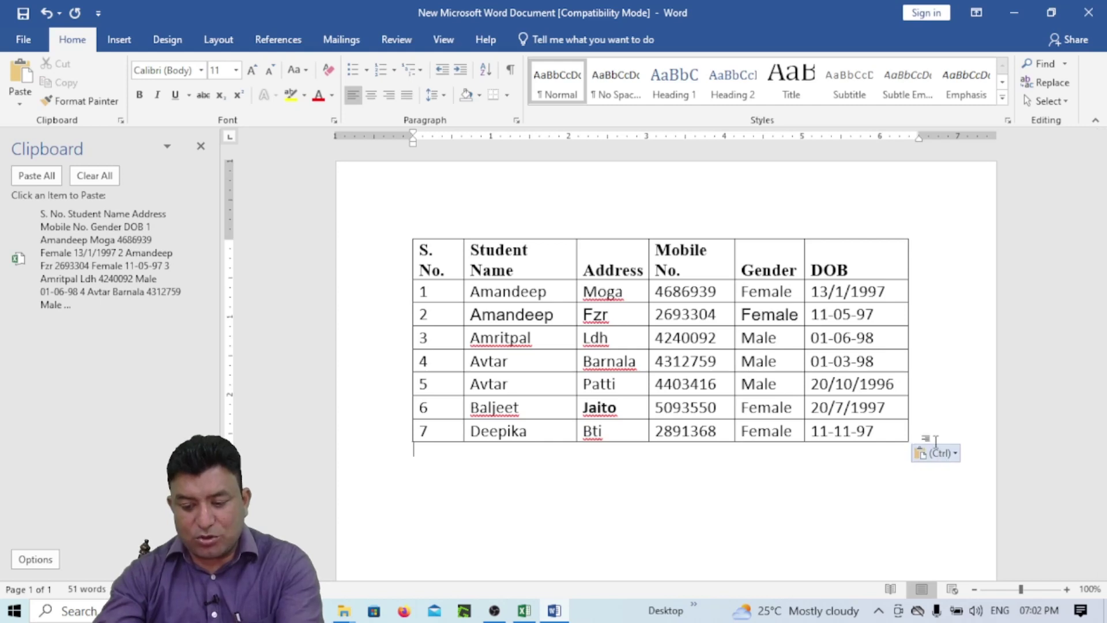
left_click(936, 437)
key("Return")
key("Return")
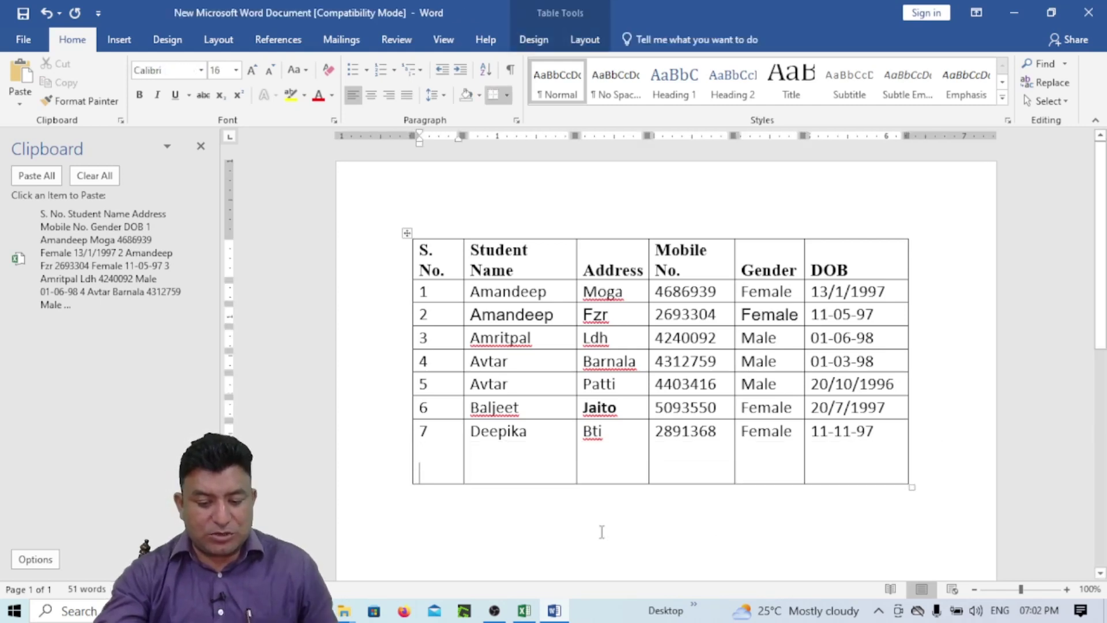
left_click(601, 527)
key("Return")
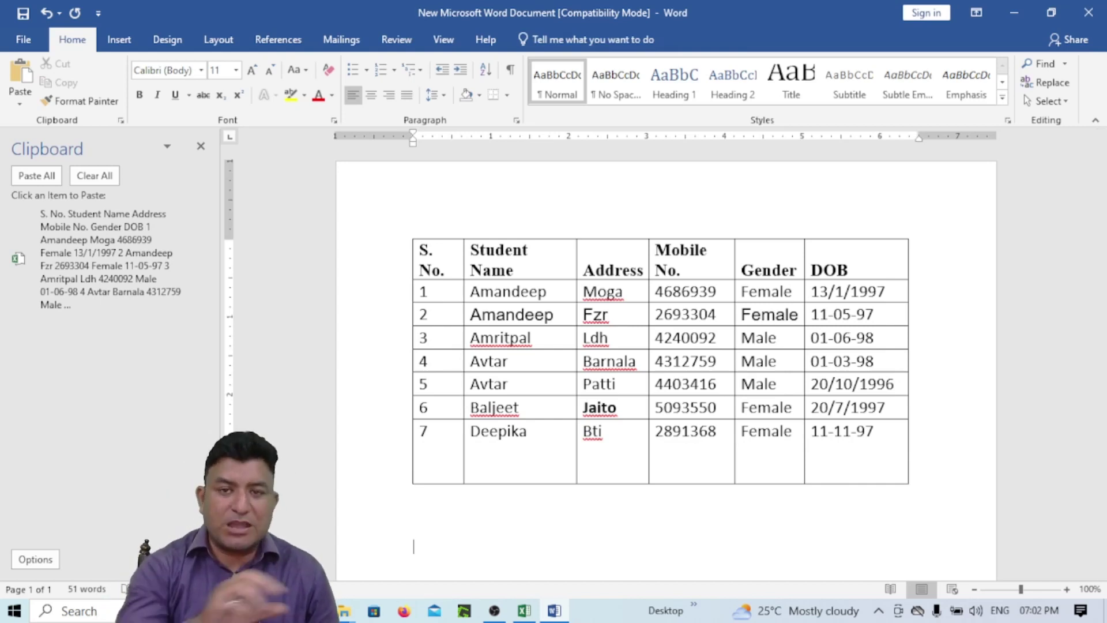
left_click(201, 145)
left_click(1014, 13)
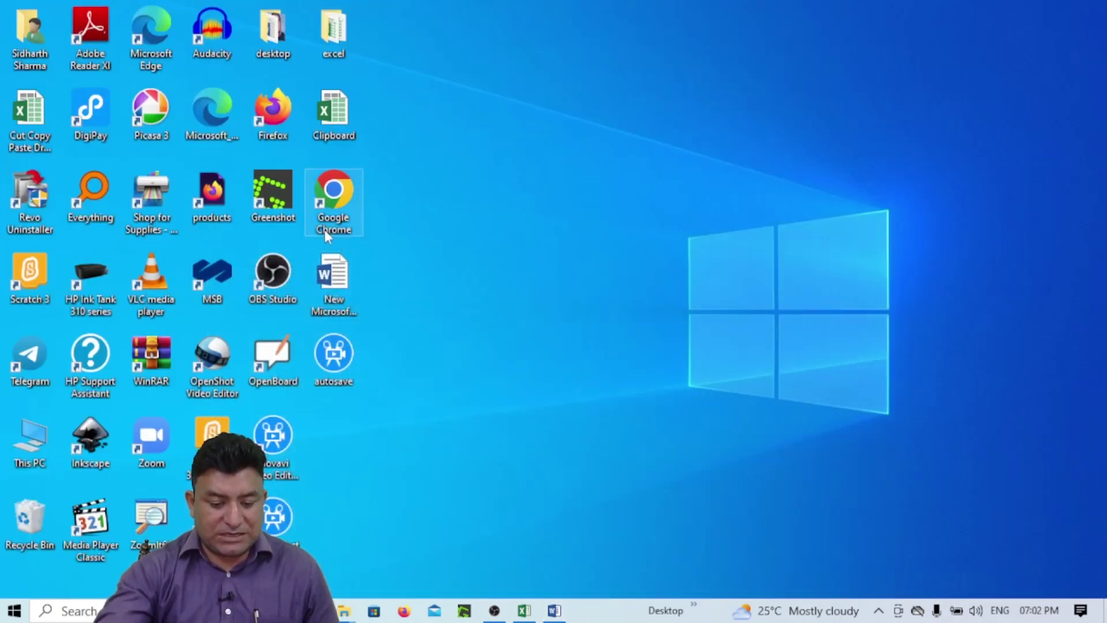
- Search Chrome for 'taj mahal', open the Wikipedia article, and copy its opening paragraph
double_click(340, 218)
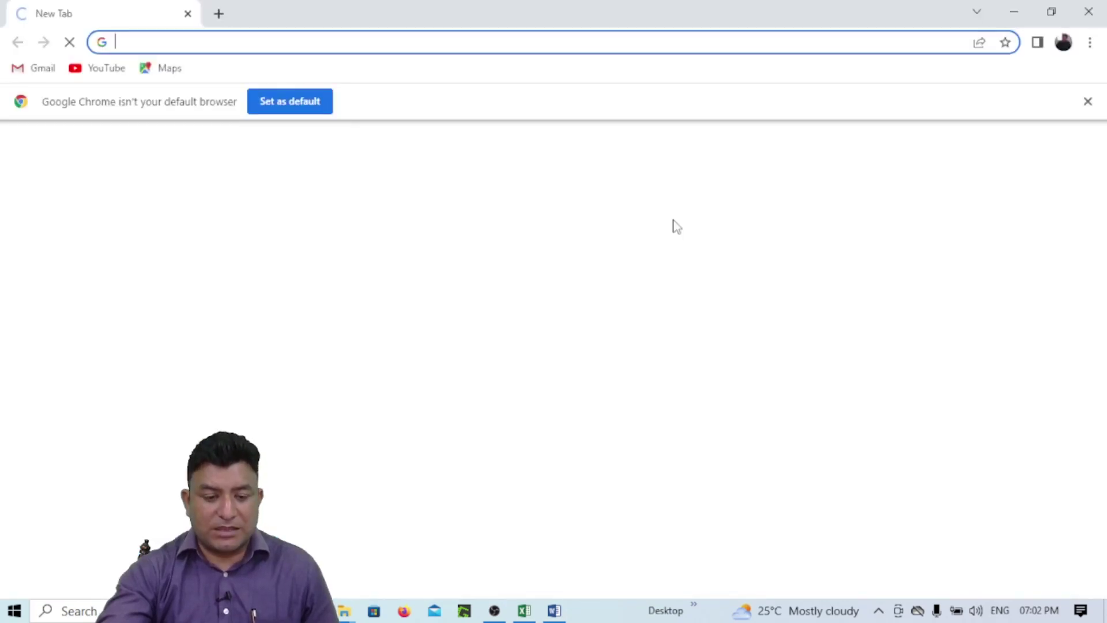
type("taj mahal")
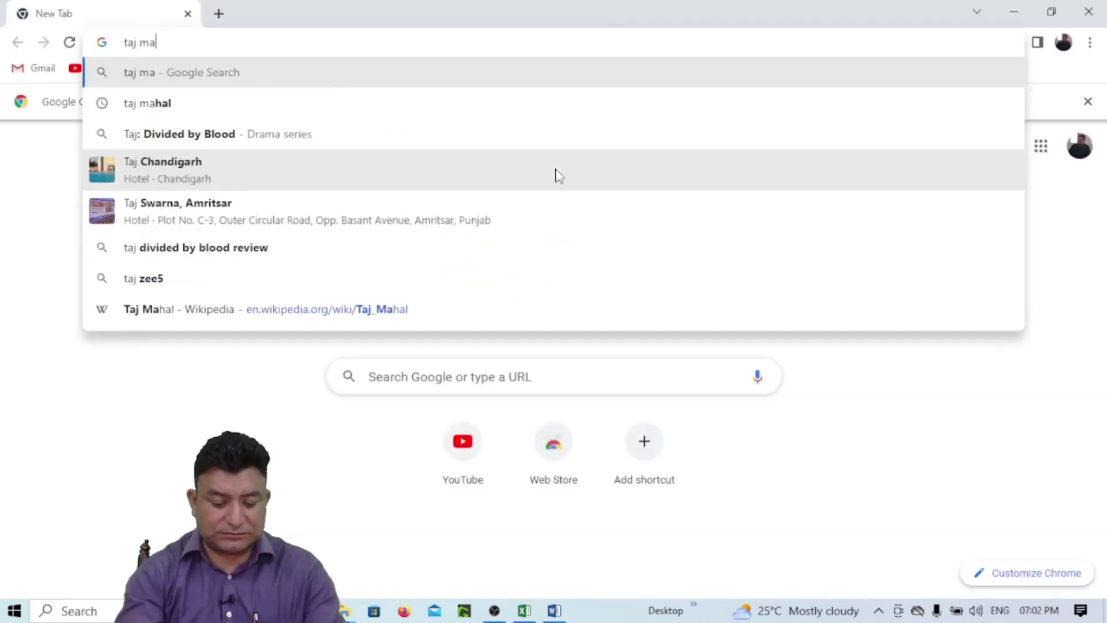
key("Return")
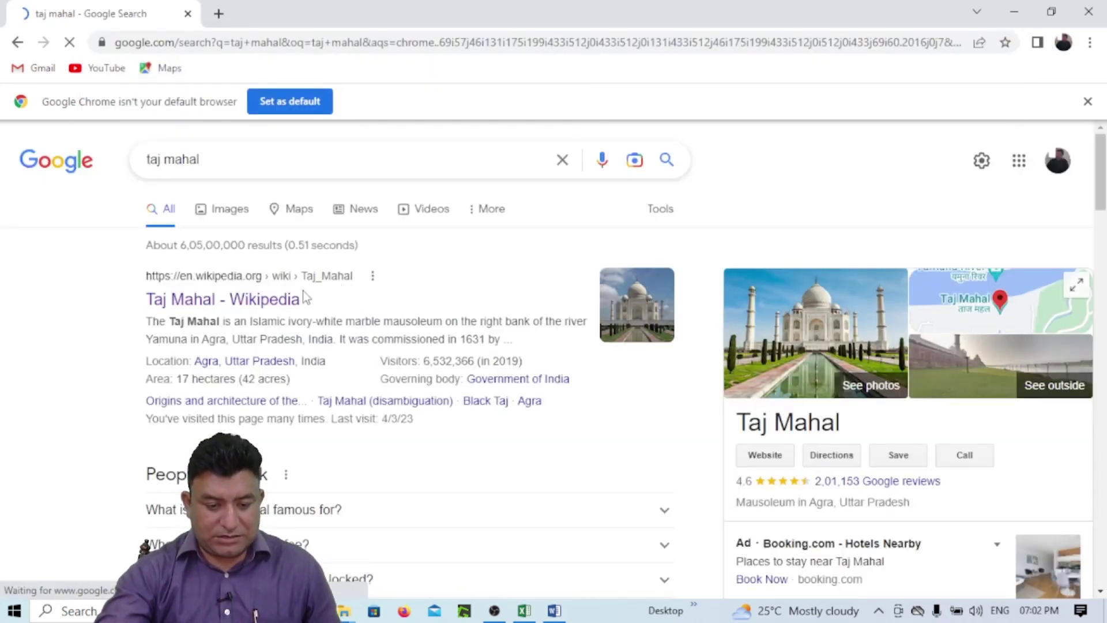
left_click(291, 306)
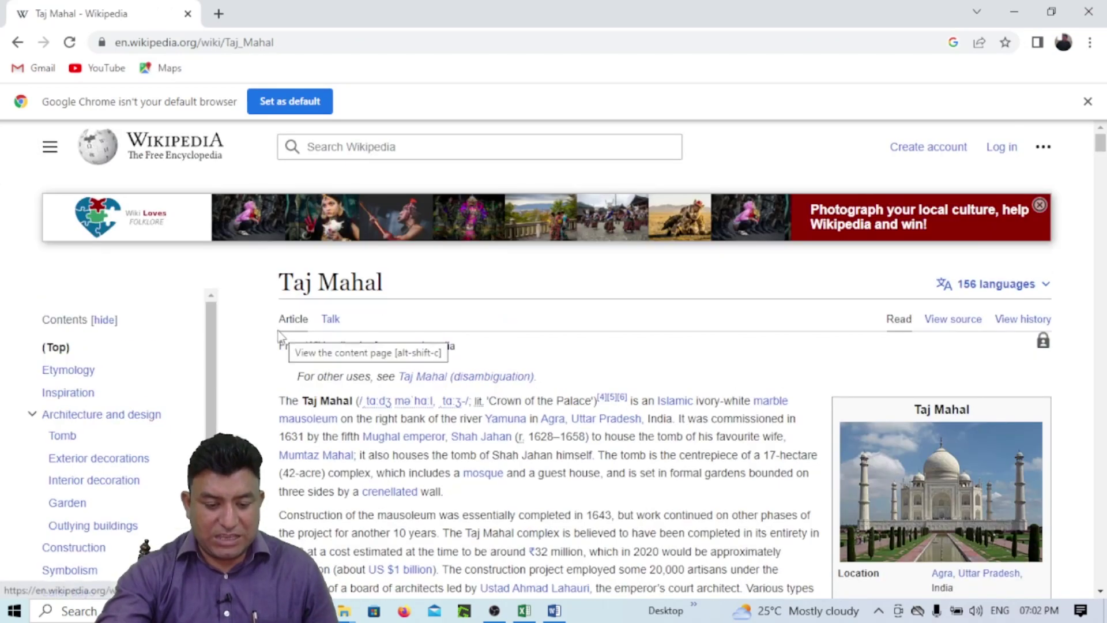
left_click_drag(269, 402, 485, 504)
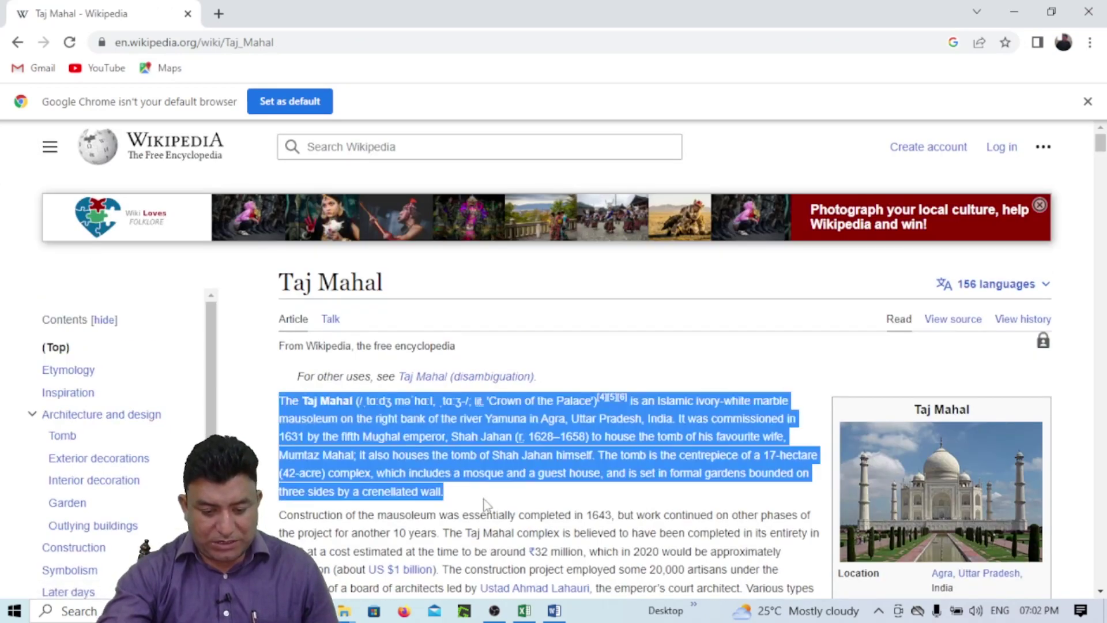
key("ctrl+c")
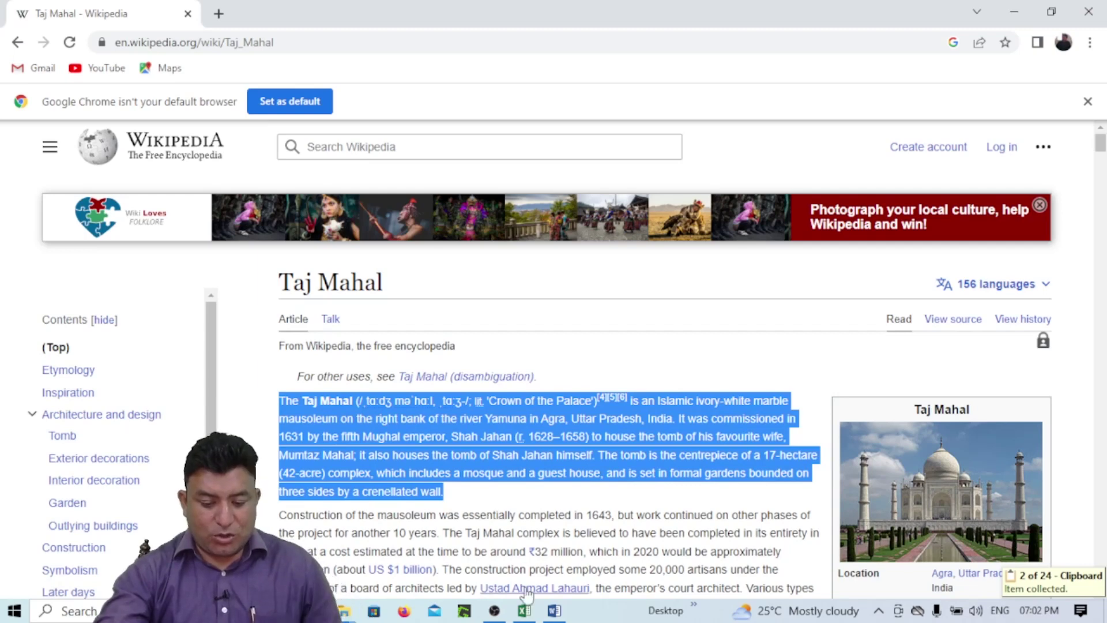
- Paste the Taj Mahal paragraph from the Clipboard pane below the table, then close Word without saving
left_click(555, 610)
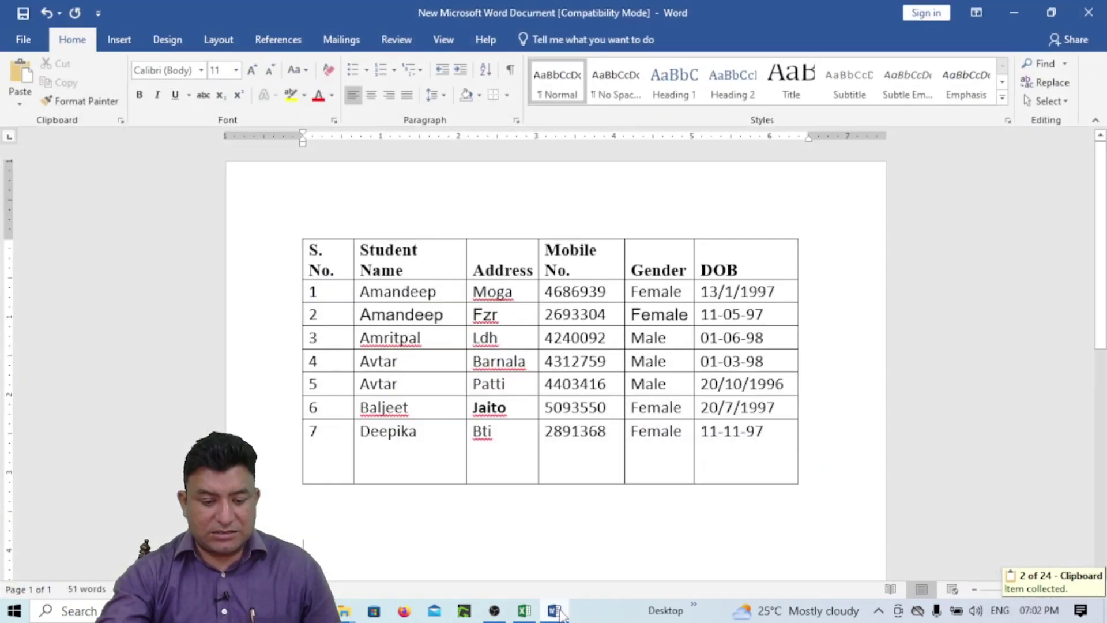
left_click(120, 120)
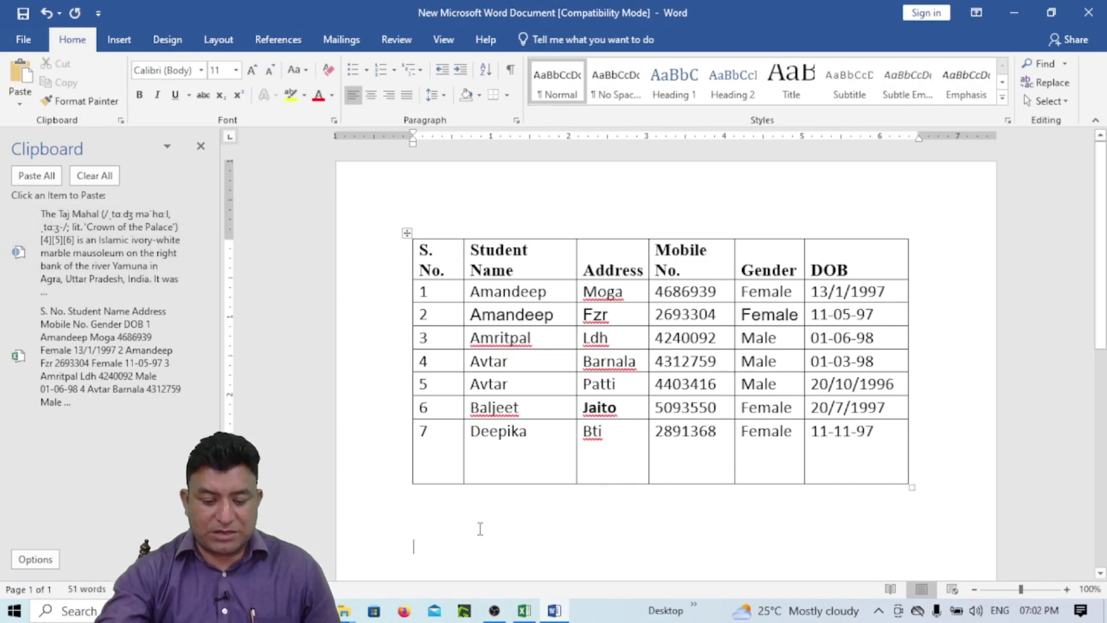
left_click(524, 611)
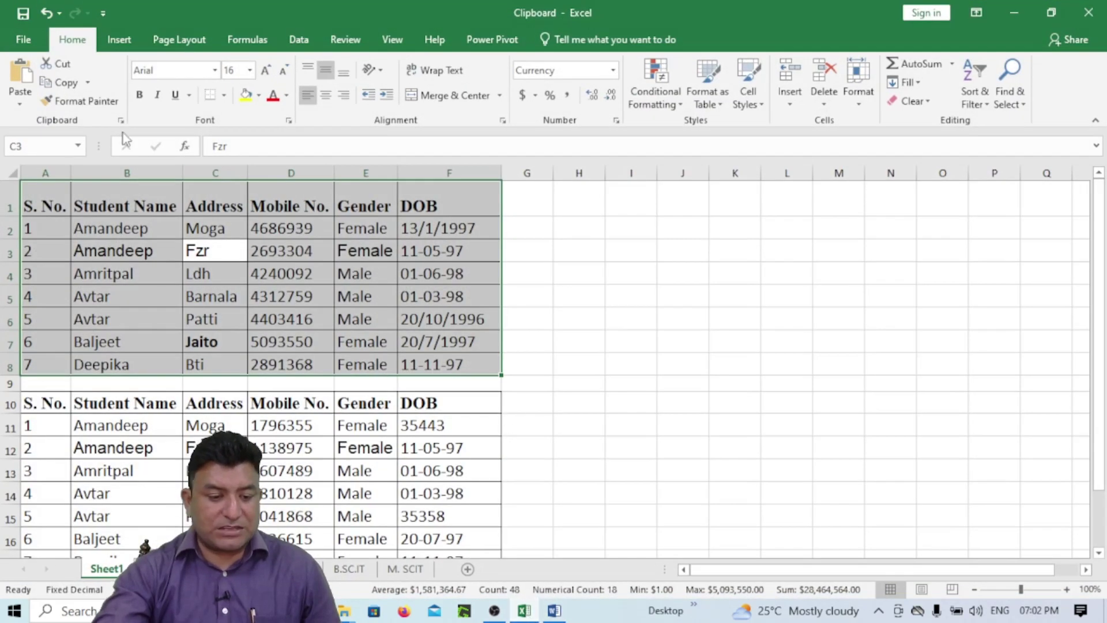
left_click(120, 120)
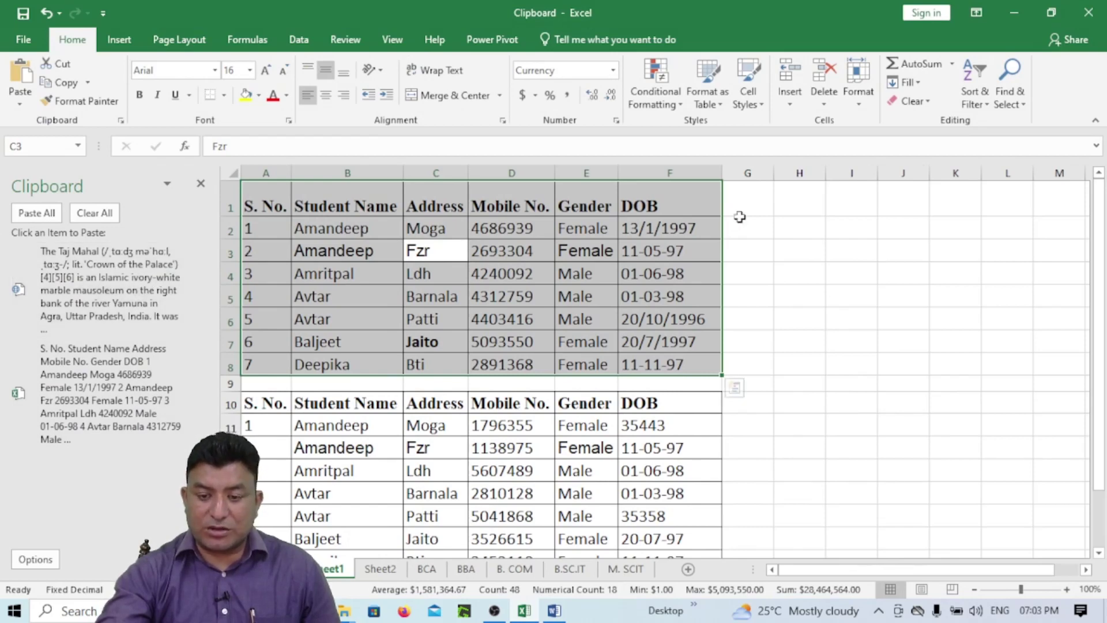
left_click(554, 610)
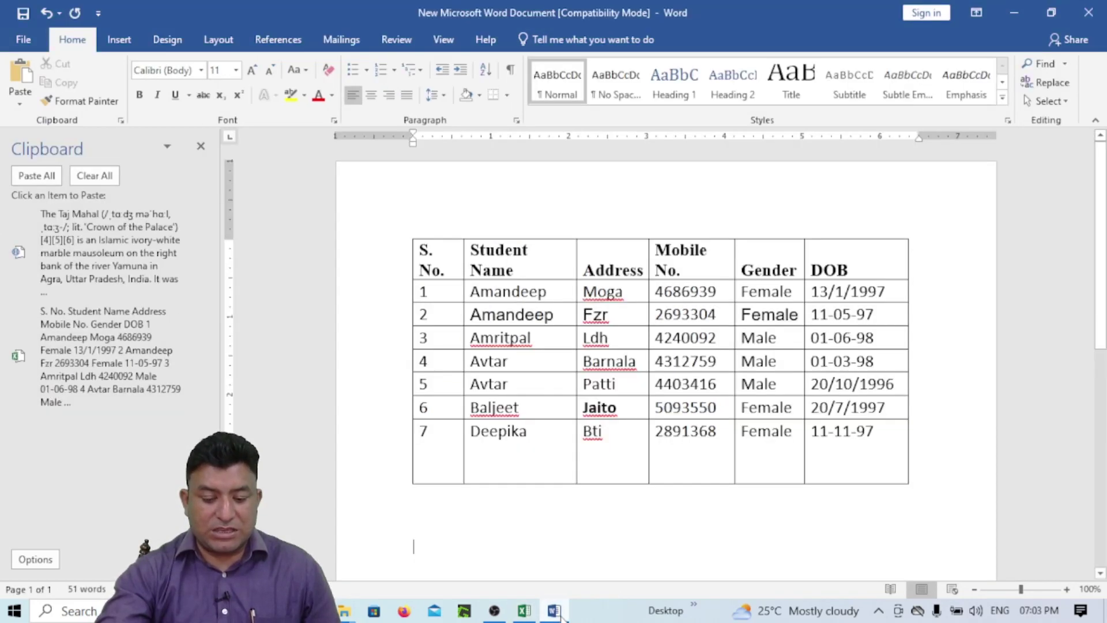
left_click(81, 241)
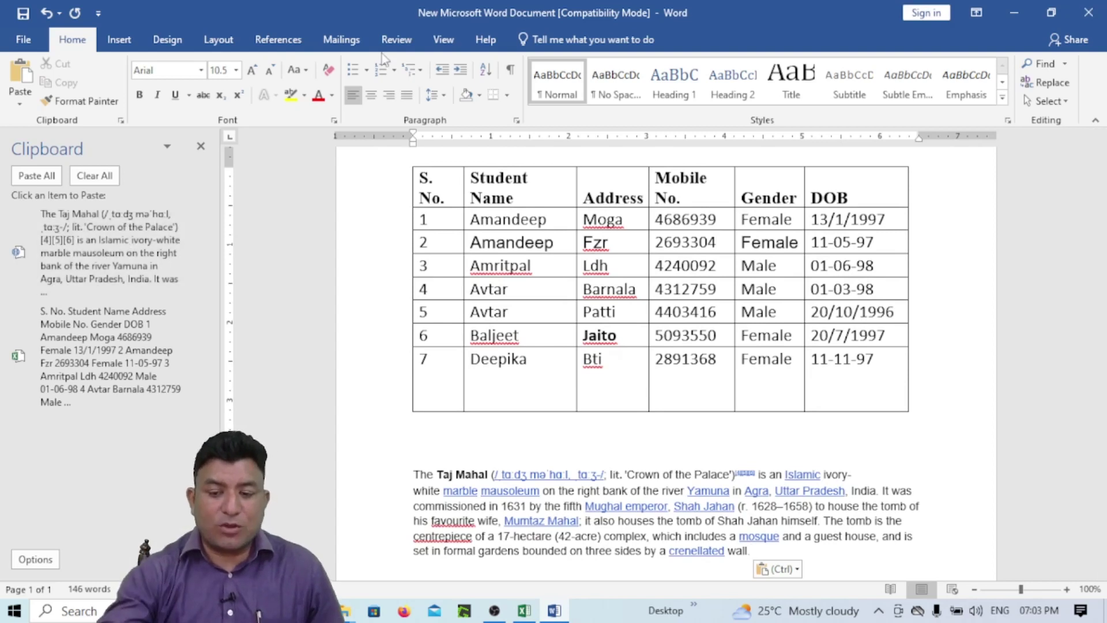
left_click(1089, 19)
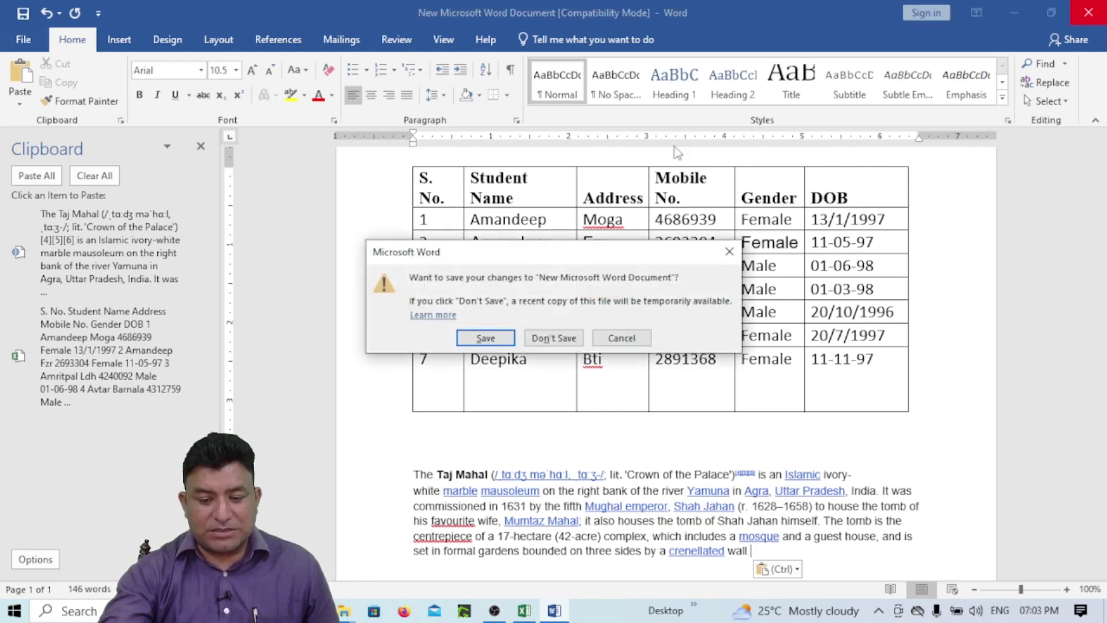
left_click(553, 338)
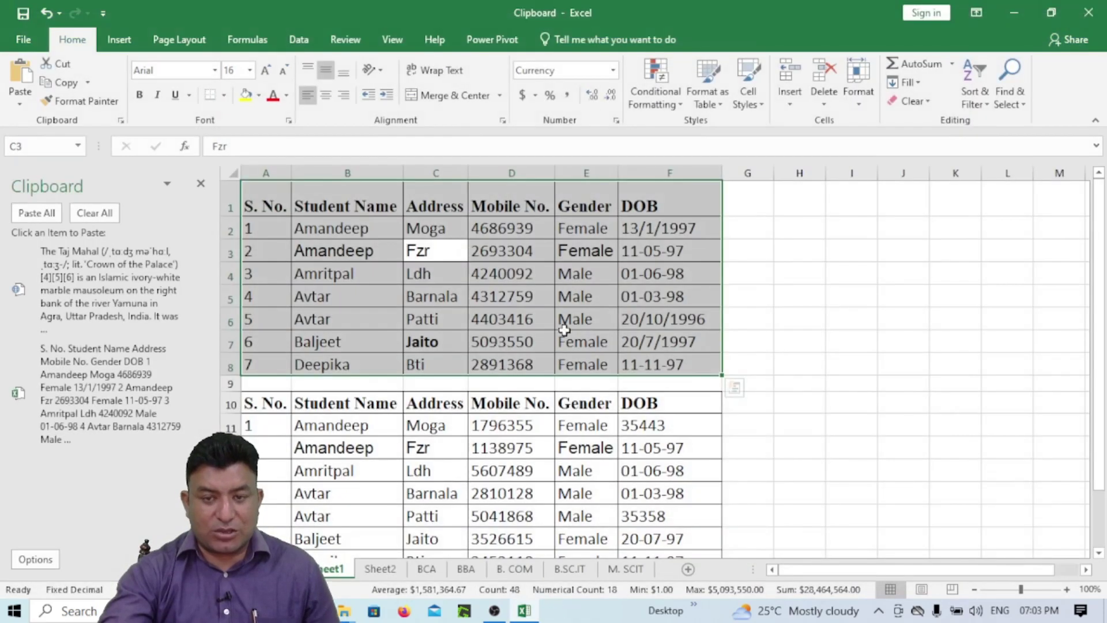
- Close the Clipboard pane and select empty cell K7 as the paste target
left_click(201, 184)
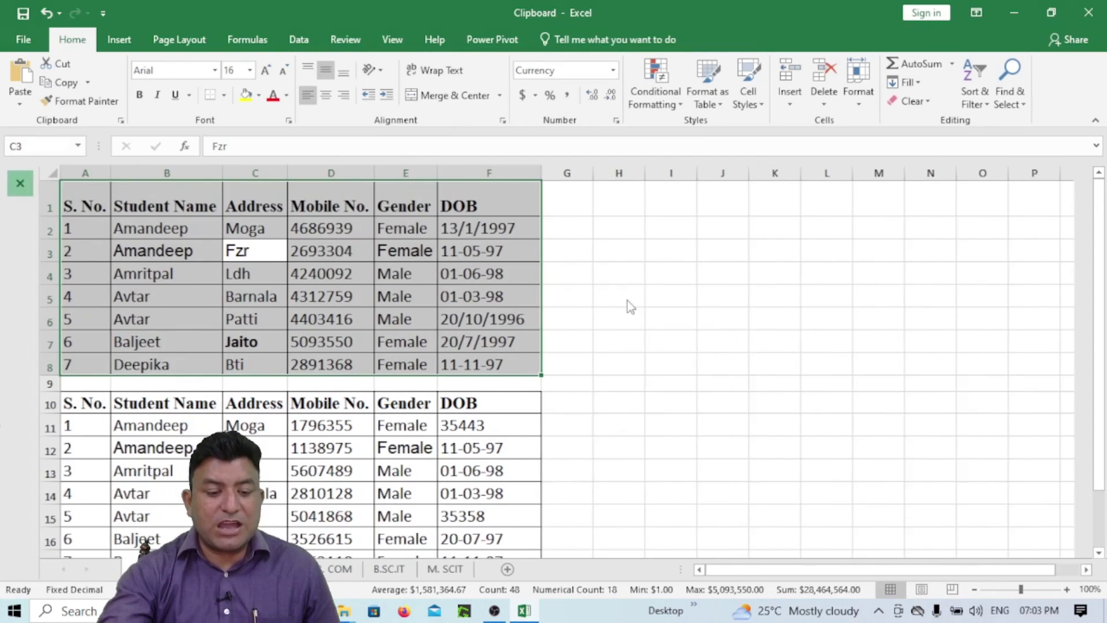
left_click(741, 342)
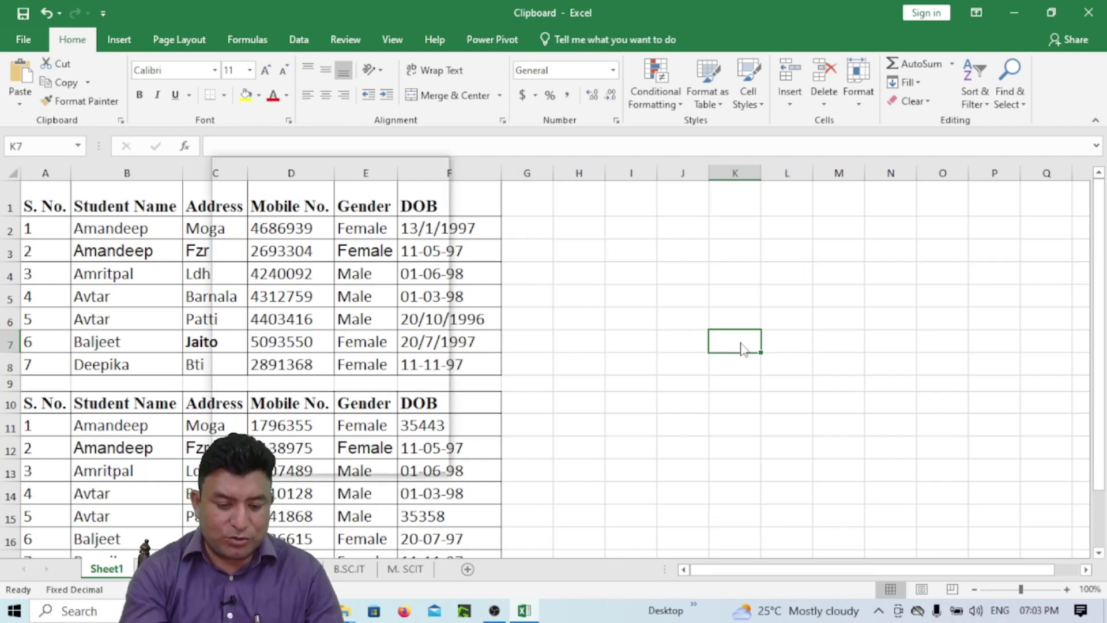
key("super+v")
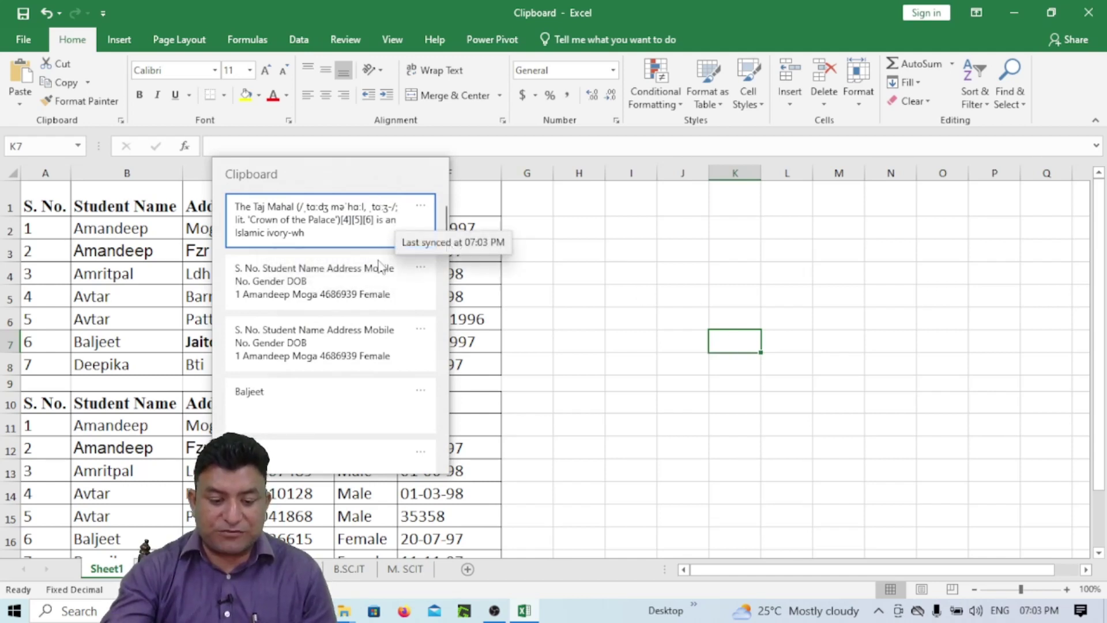
- Paste the Taj Mahal paragraph into K7 from the Windows clipboard history
scroll(379, 285, "down", 10)
scroll(379, 288, "down", 2)
scroll(379, 289, "up", 10)
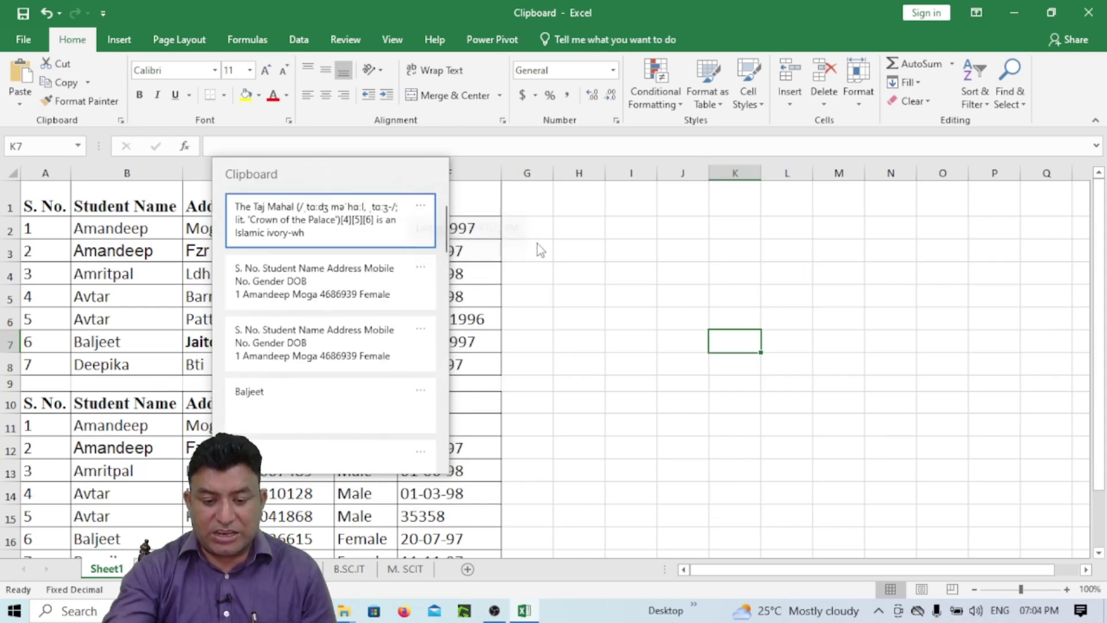
left_click(380, 224)
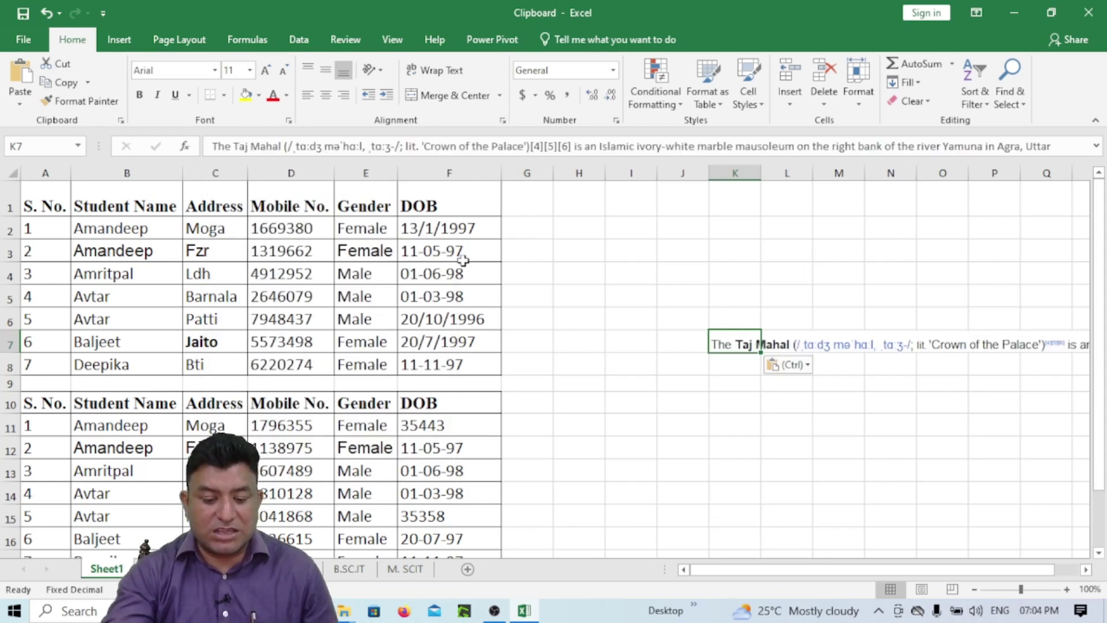
- Clear all items from the Windows clipboard history and dismiss it
key("super+v")
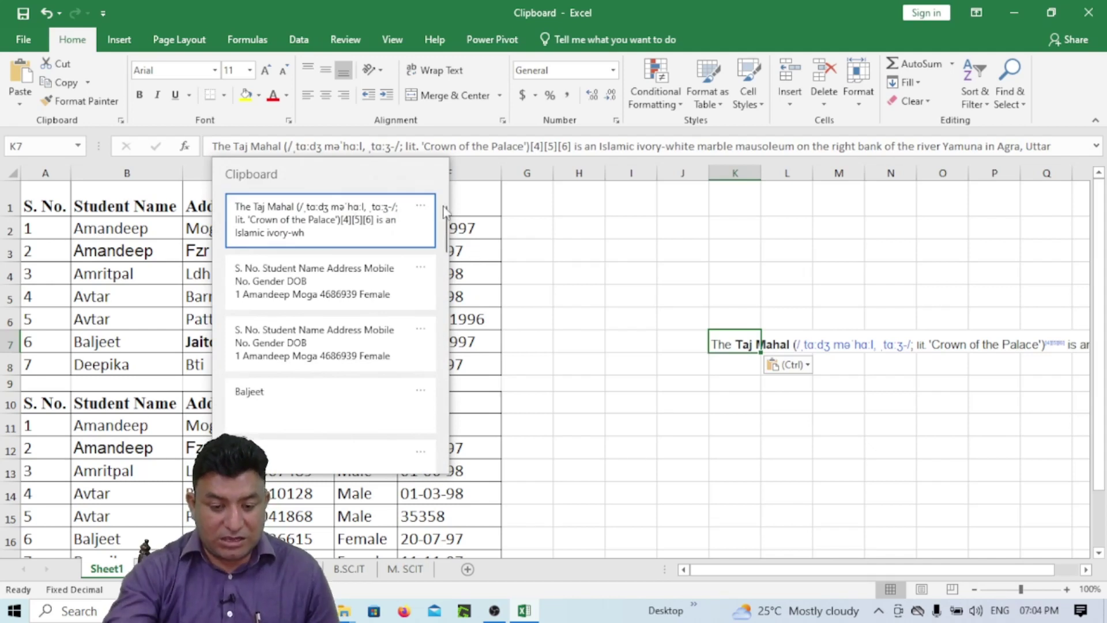
left_click(421, 206)
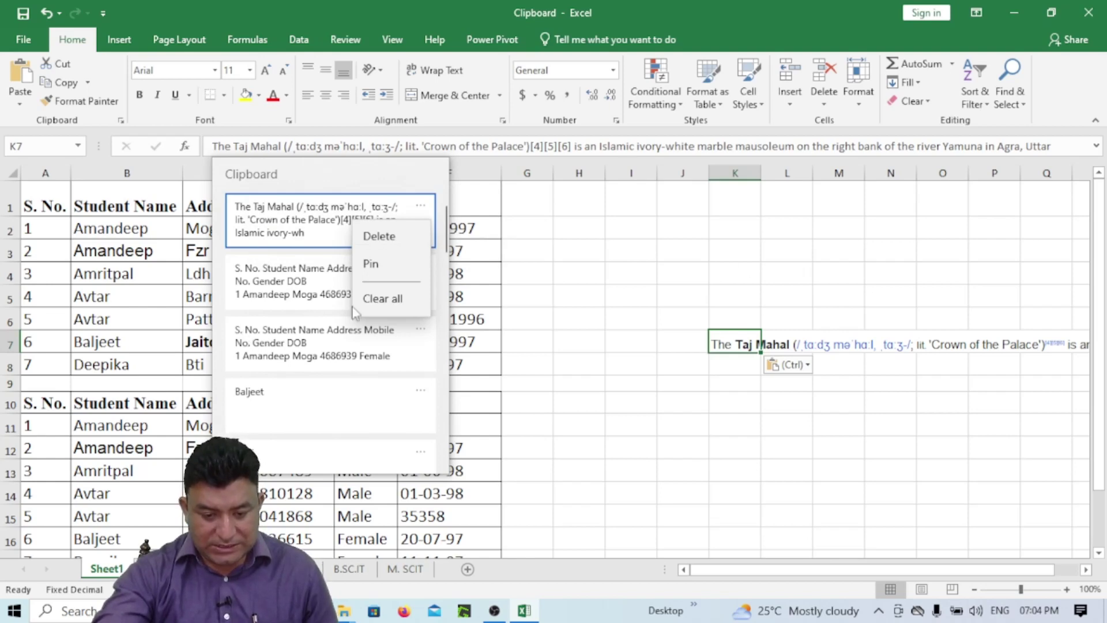
left_click(383, 298)
left_click(432, 172)
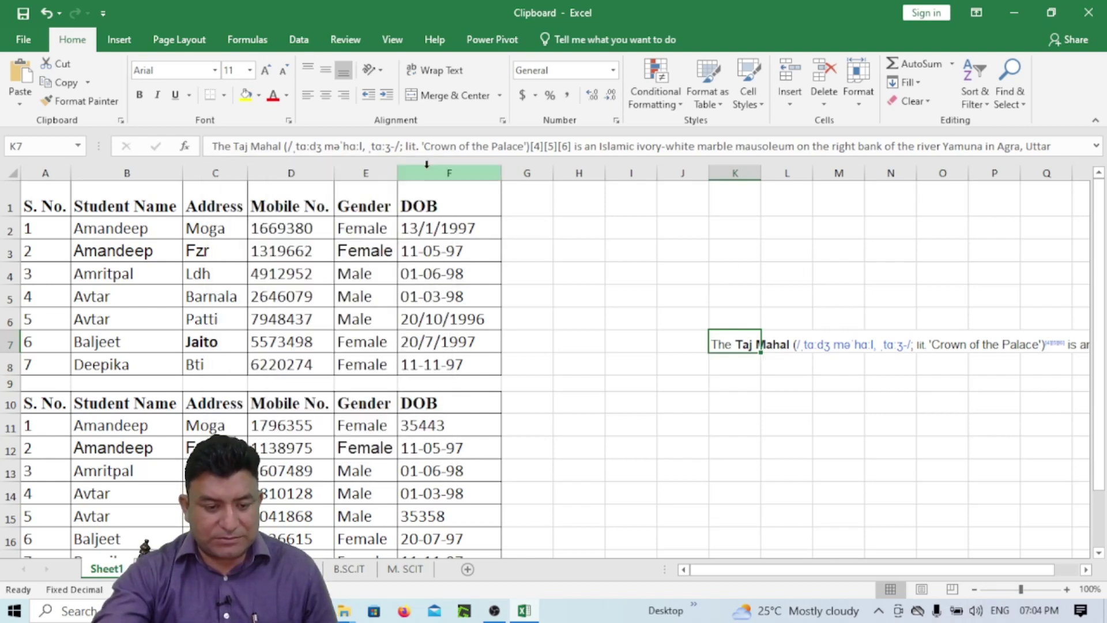
- Save and close the workbook, close Chrome, then confirm the reopened workbook's Office Clipboard is empty
left_click(121, 121)
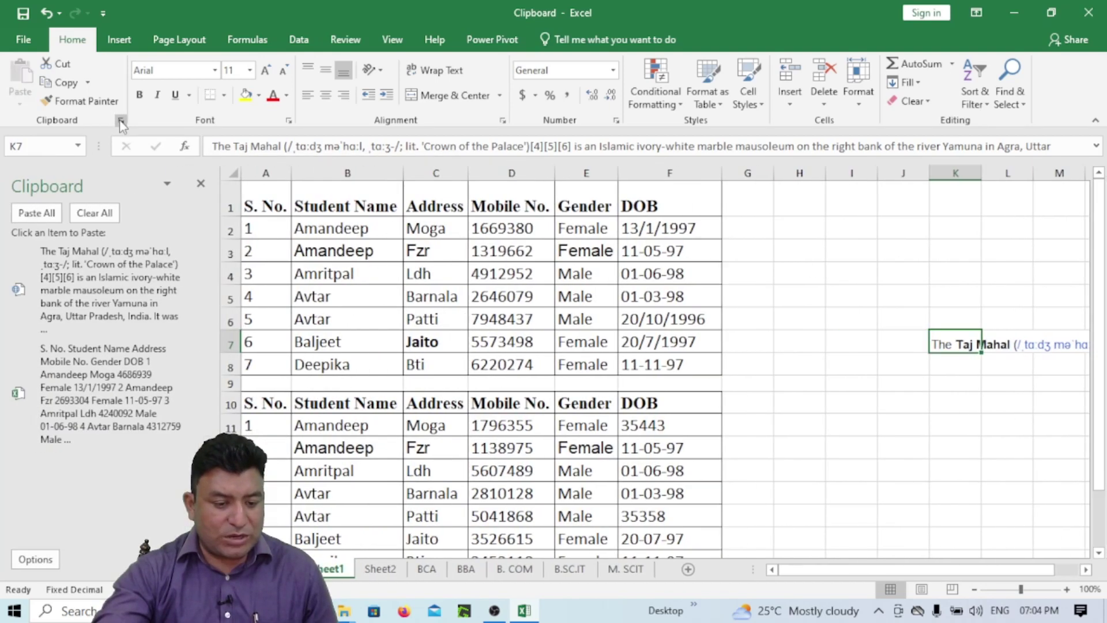
left_click(201, 185)
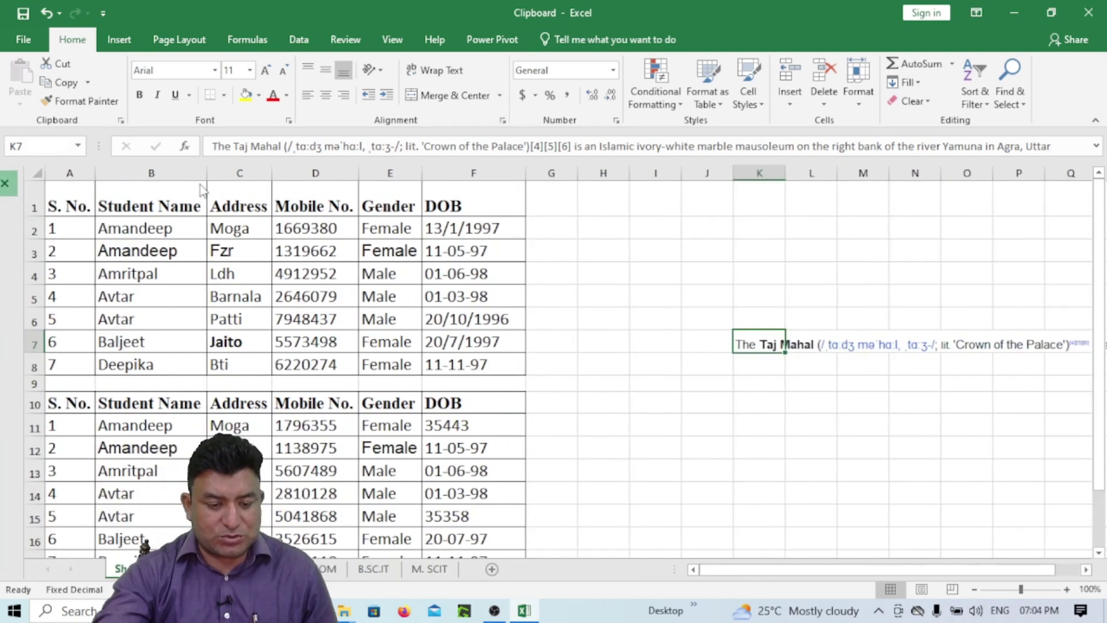
left_click(1089, 12)
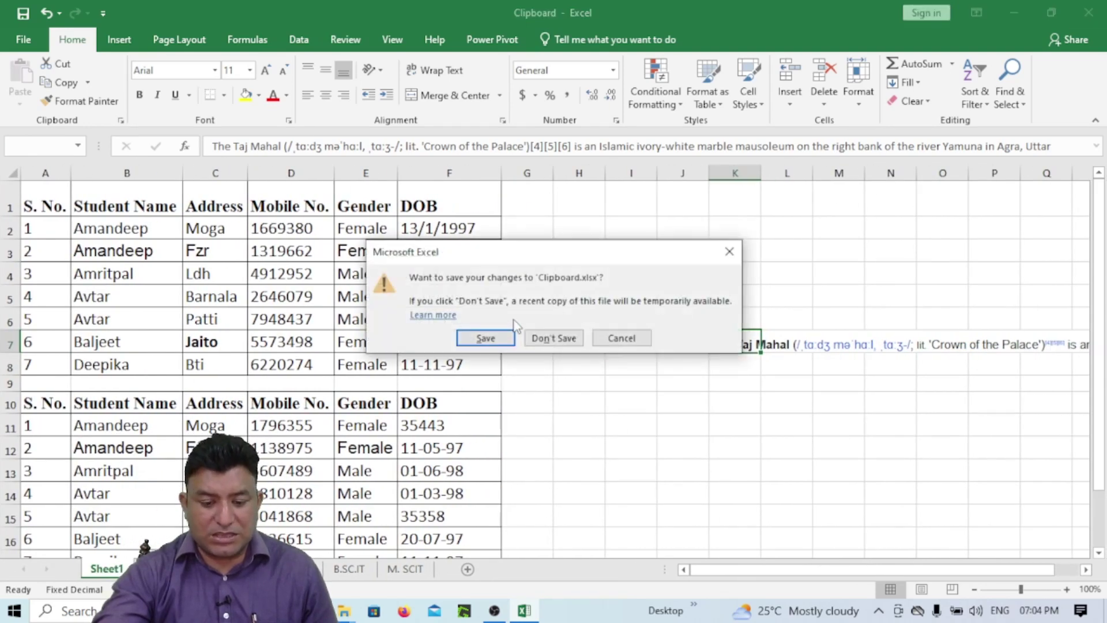
left_click(508, 339)
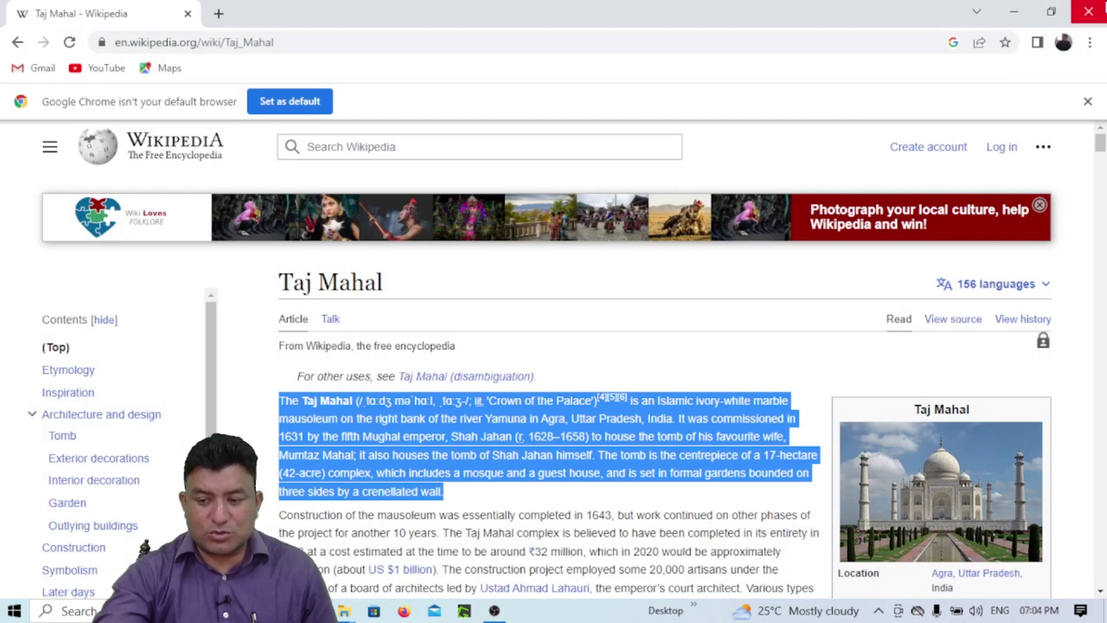
left_click(1088, 11)
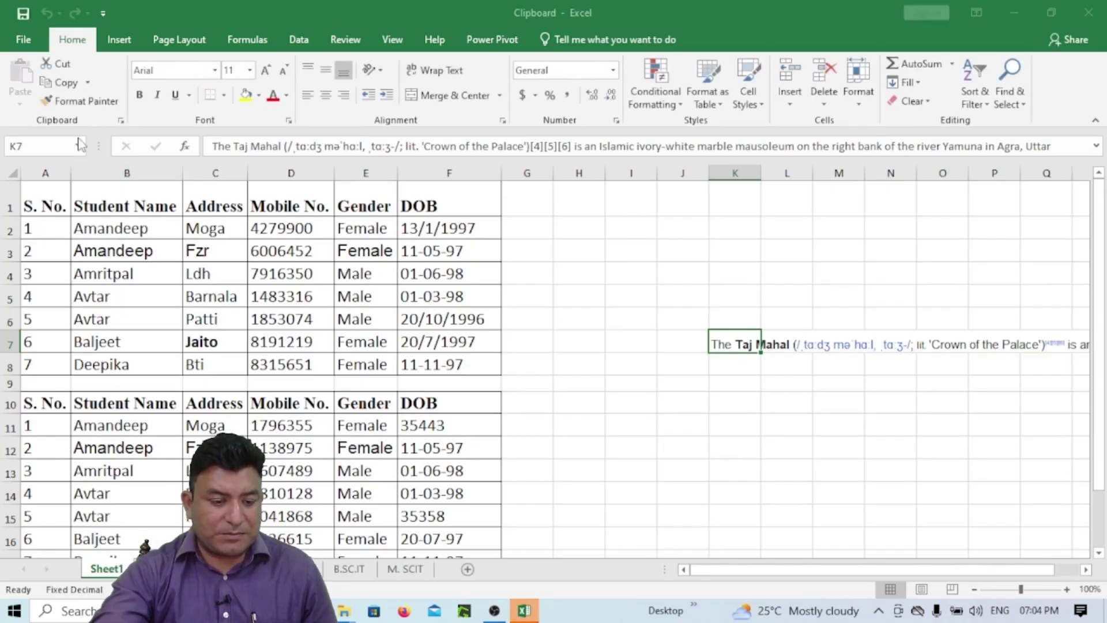
left_click(121, 120)
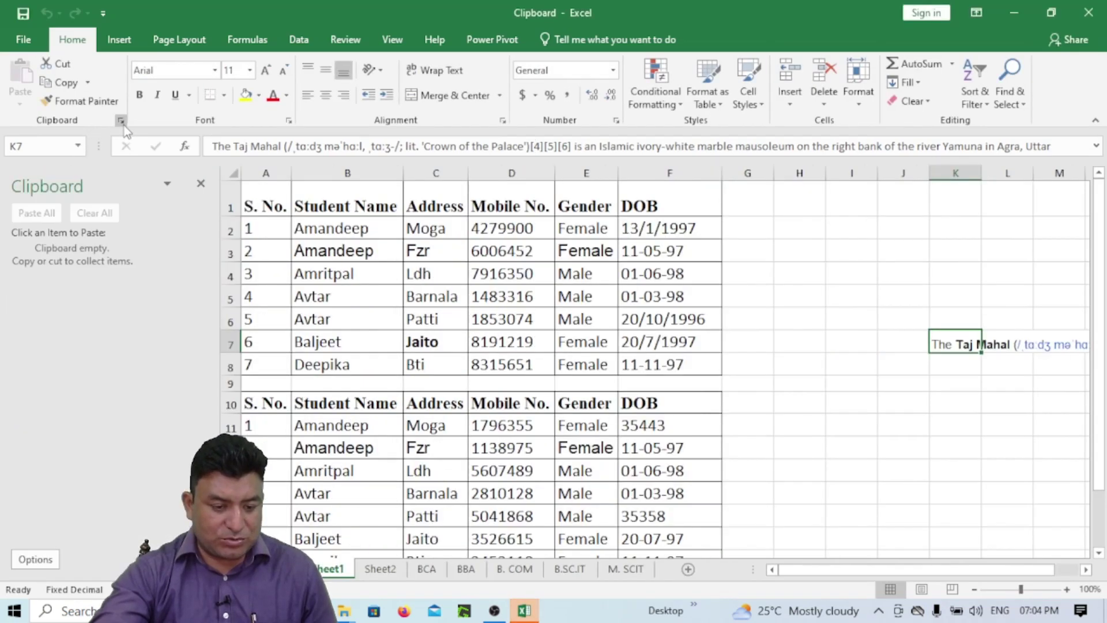